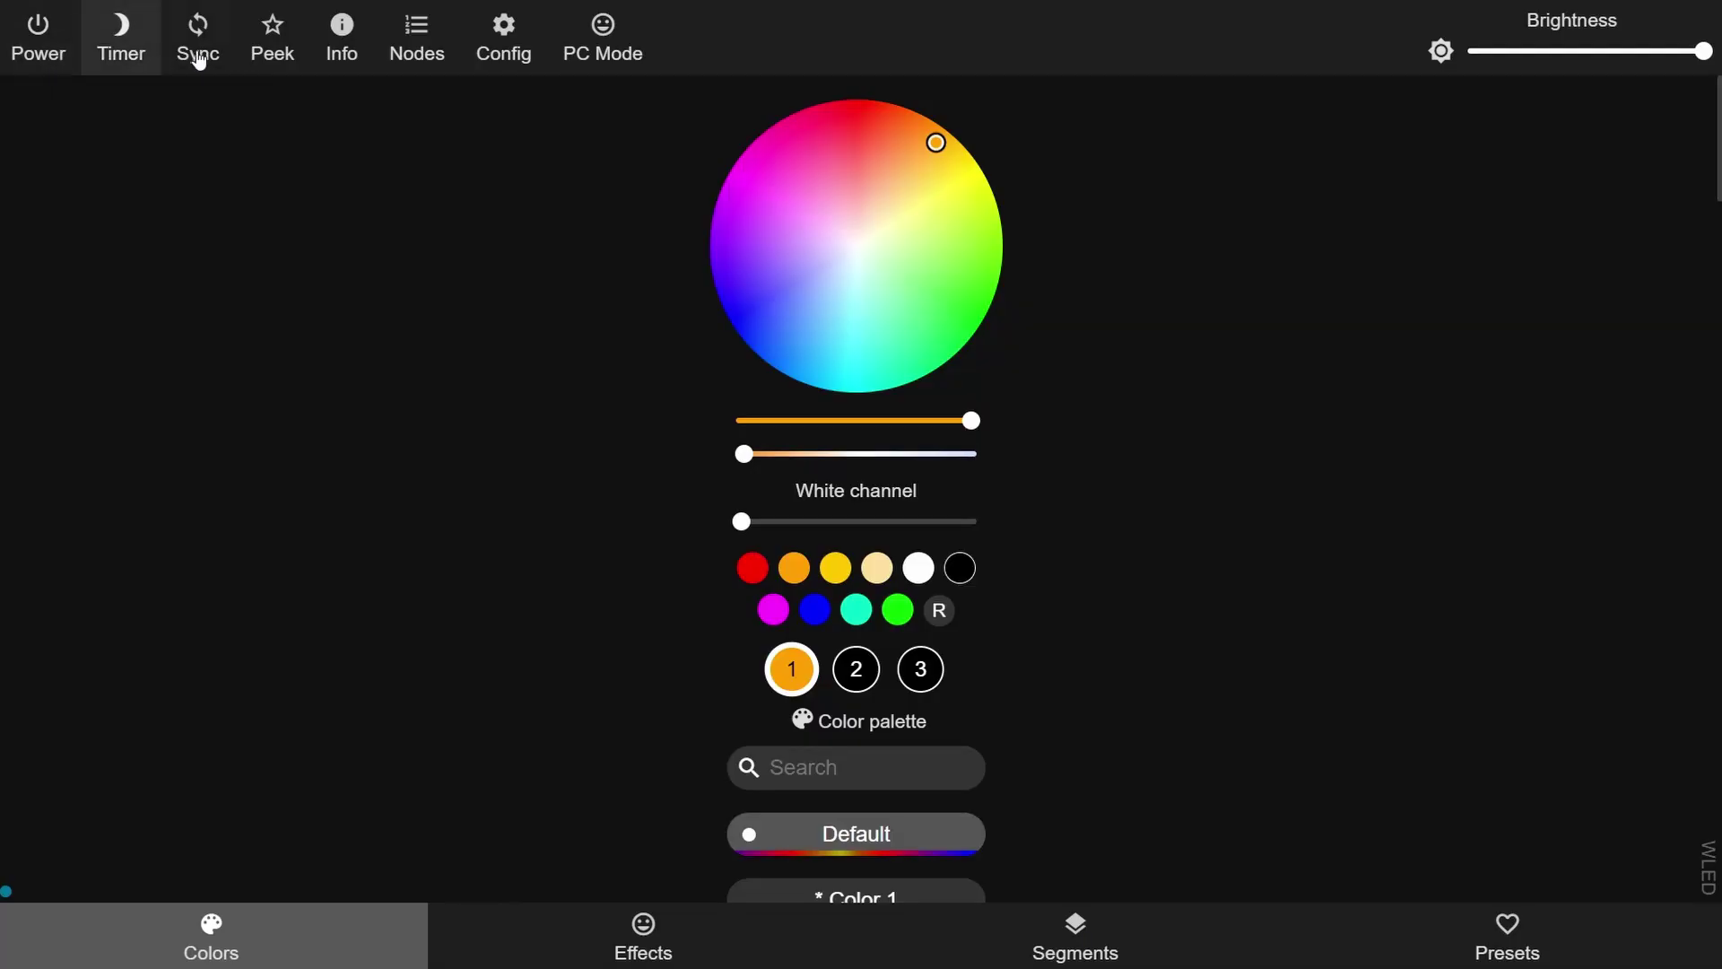
Toggle the strip's power, save the Time & Macros settings, and return to the colour page
{"action": "left_click", "coordinate": [64, 72]}
{"action": "left_click", "coordinate": [500, 45]}
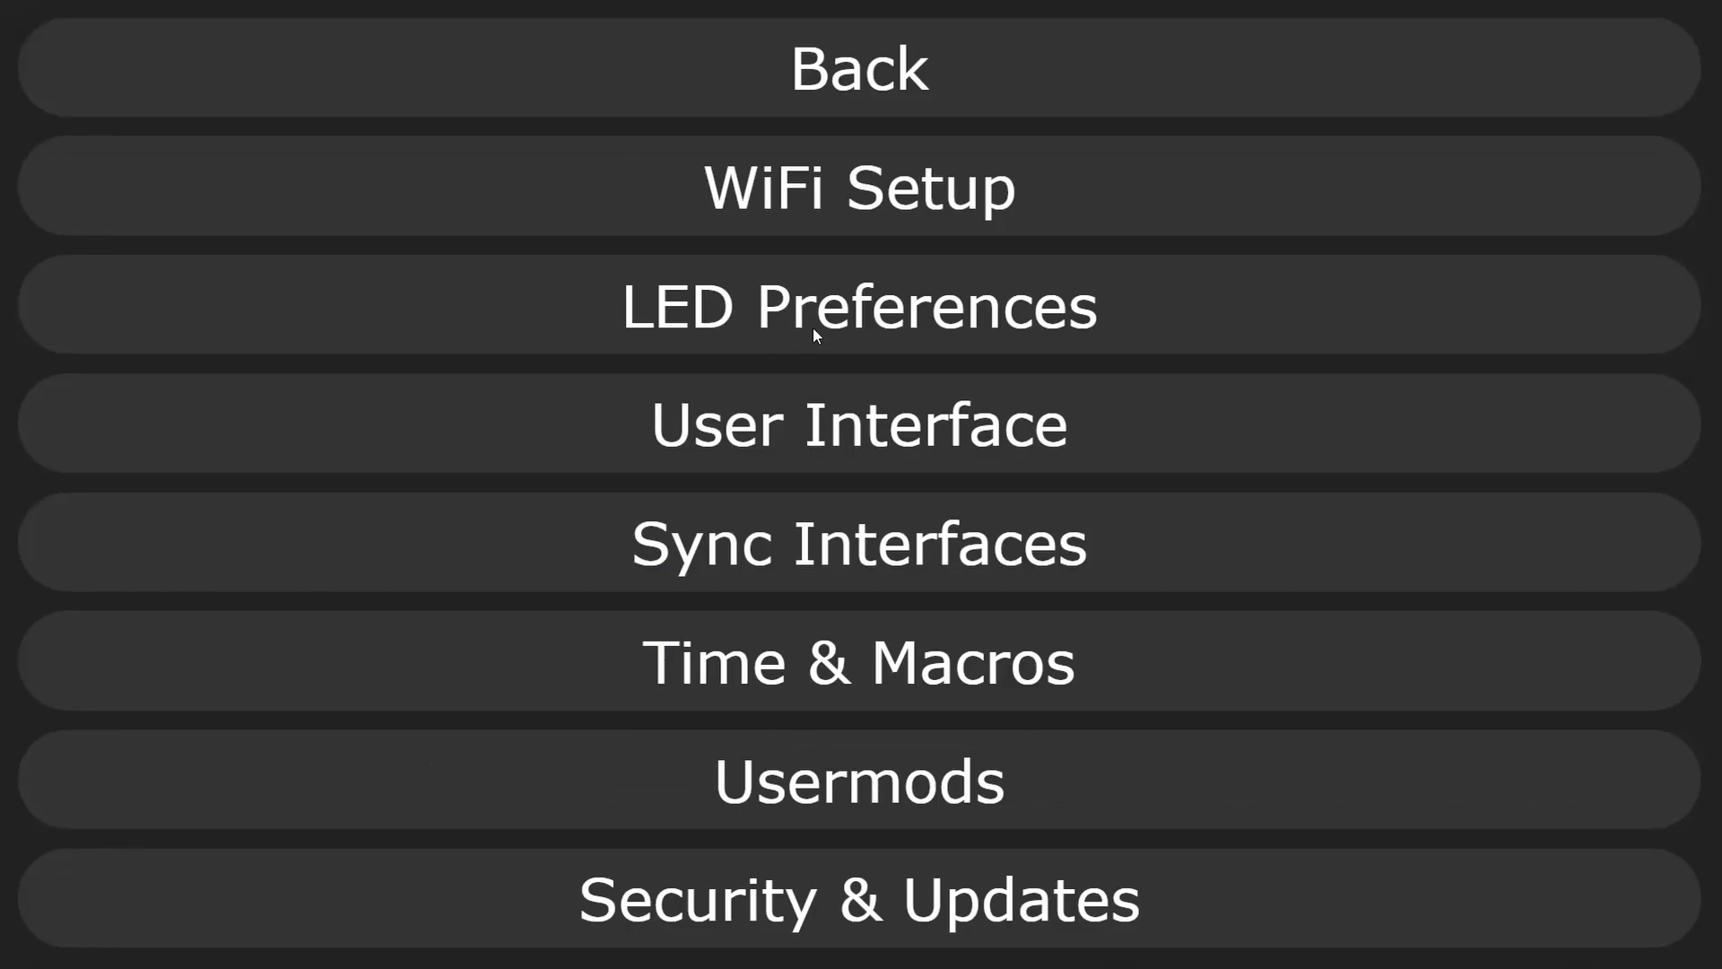
{"action": "left_click", "coordinate": [933, 662]}
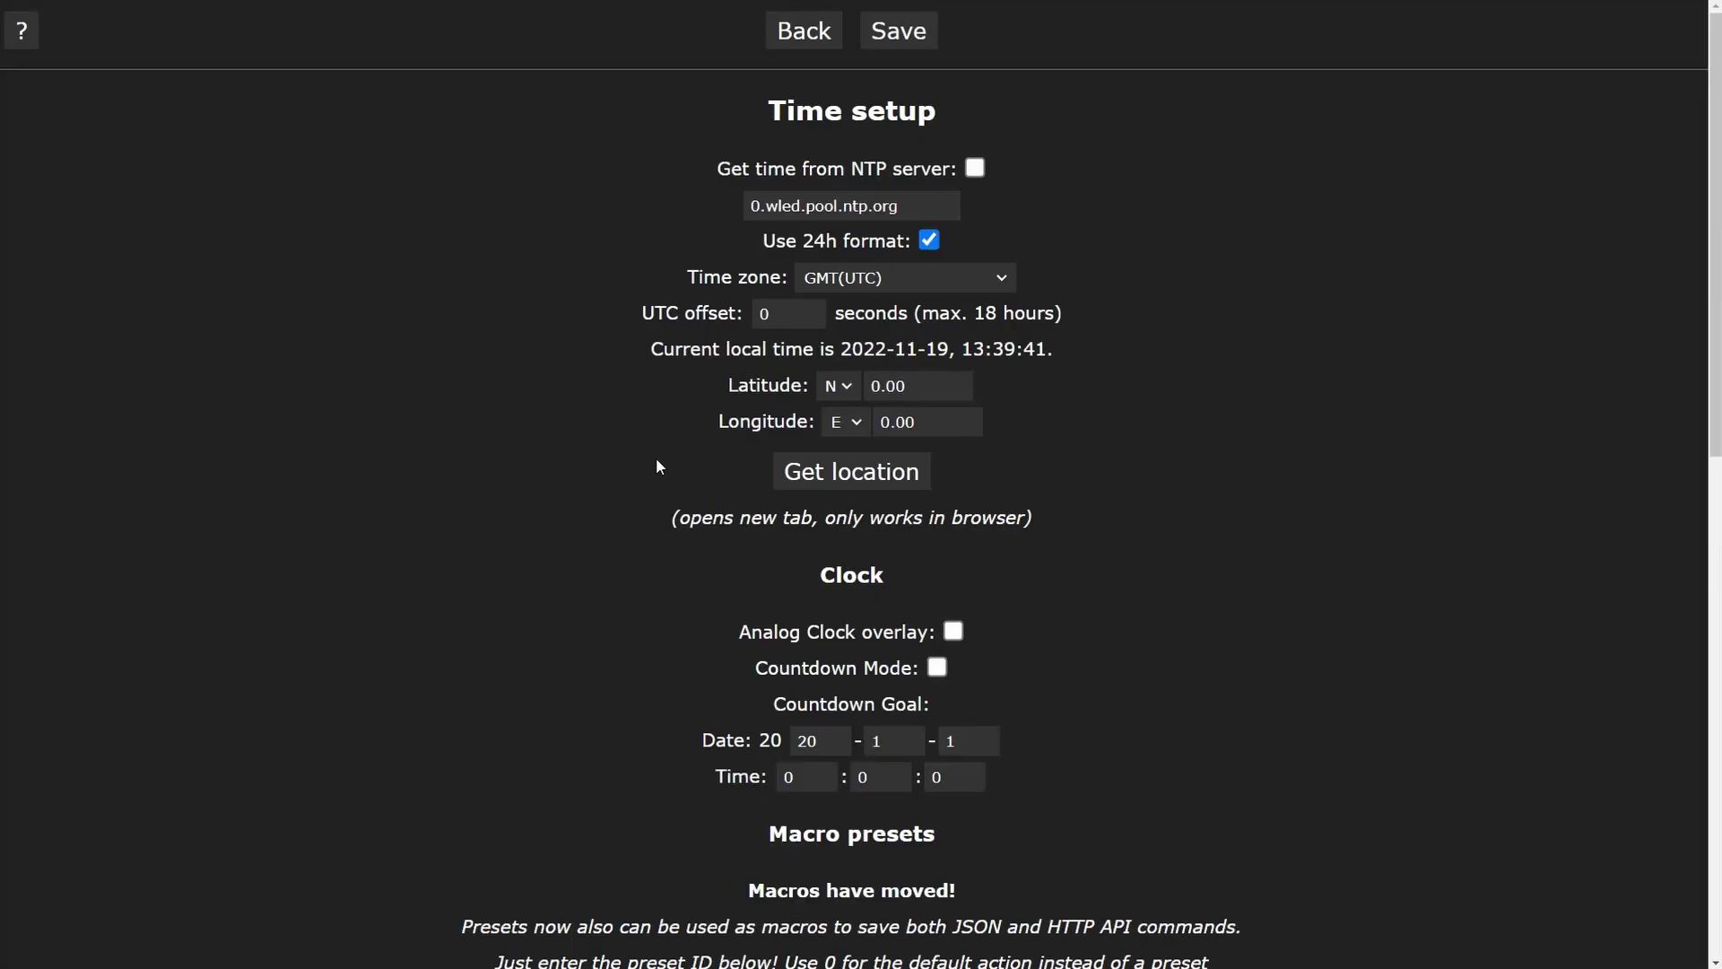
{"action": "scroll", "coordinate": [654, 454], "scroll_direction": "down", "scroll_amount": 10}
{"action": "scroll", "coordinate": [403, 247], "scroll_direction": "up", "scroll_amount": 2}
{"action": "scroll", "coordinate": [639, 116], "scroll_direction": "up", "scroll_amount": 9}
{"action": "left_click", "coordinate": [879, 35]}
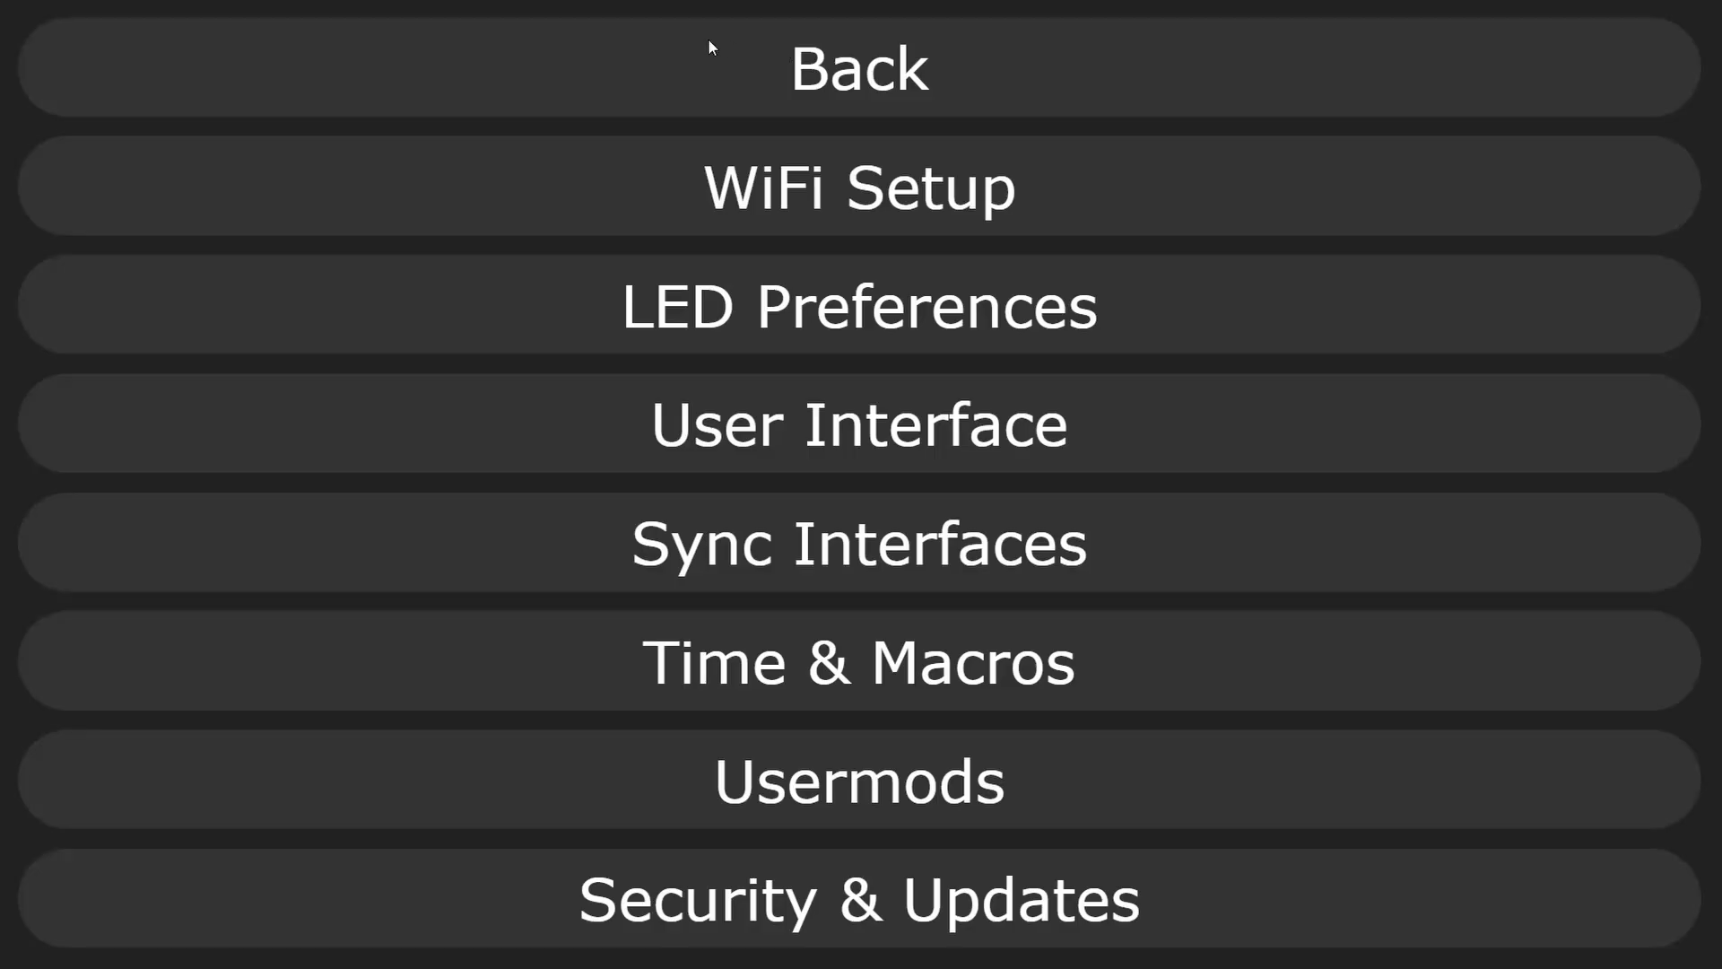
{"action": "left_click", "coordinate": [782, 68]}
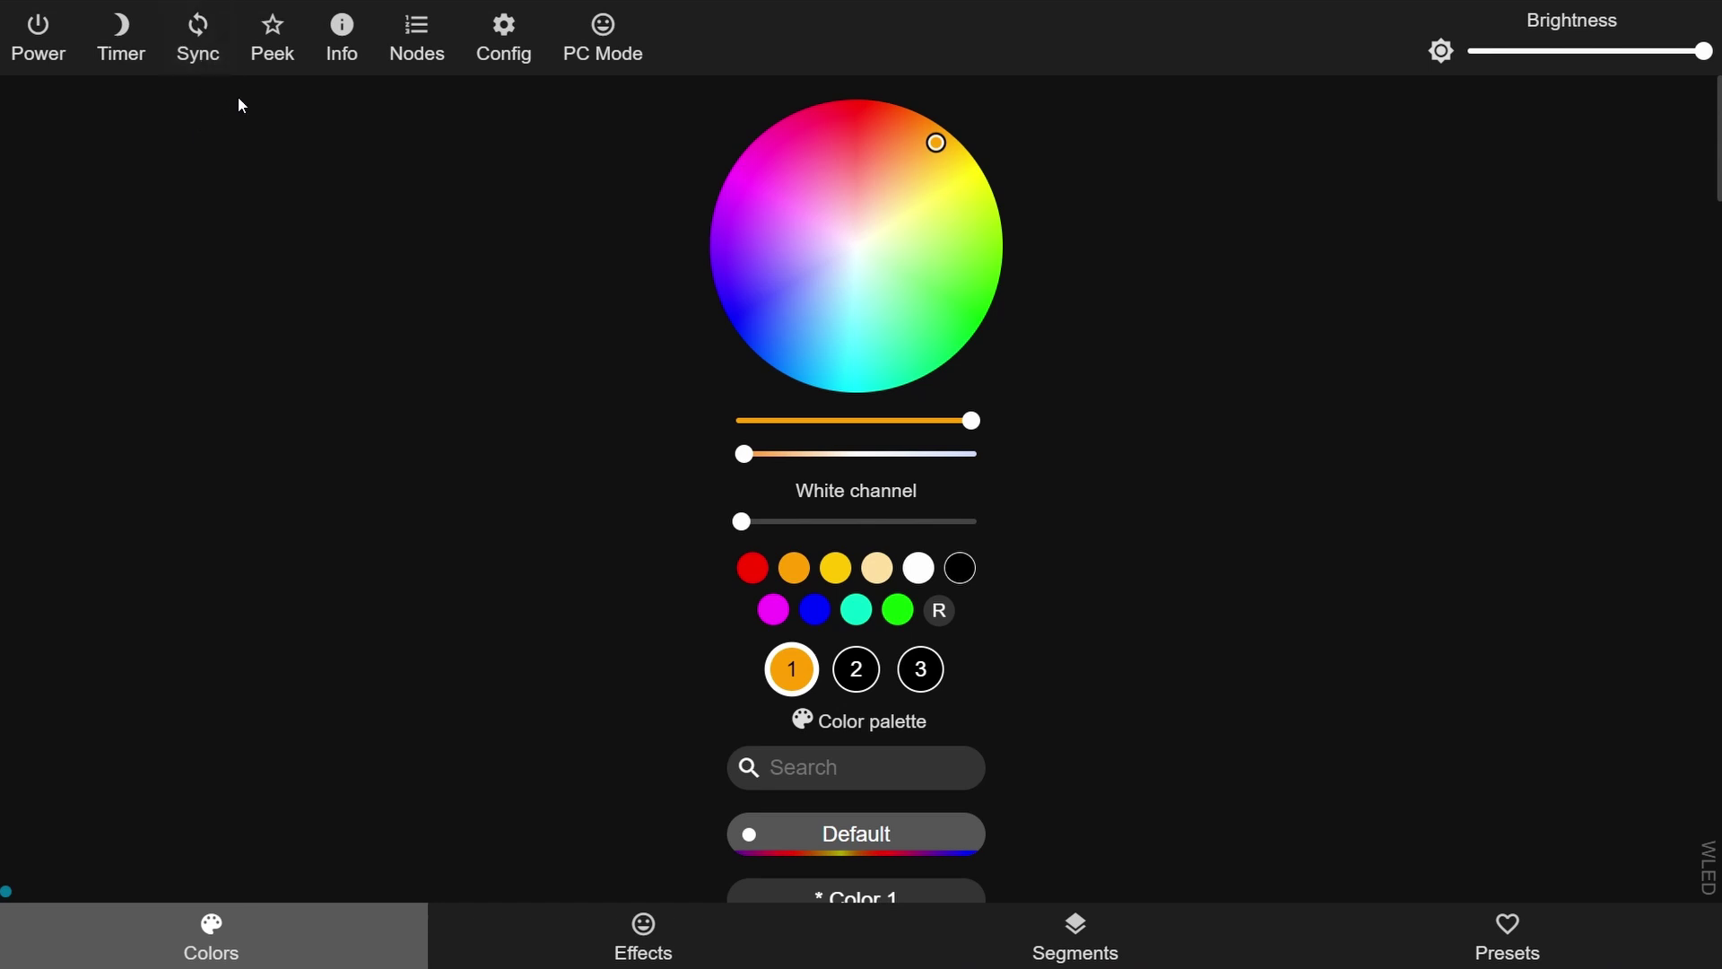
Toggle the live Peek preview a few times and switch the strip on
{"action": "left_click", "coordinate": [280, 47]}
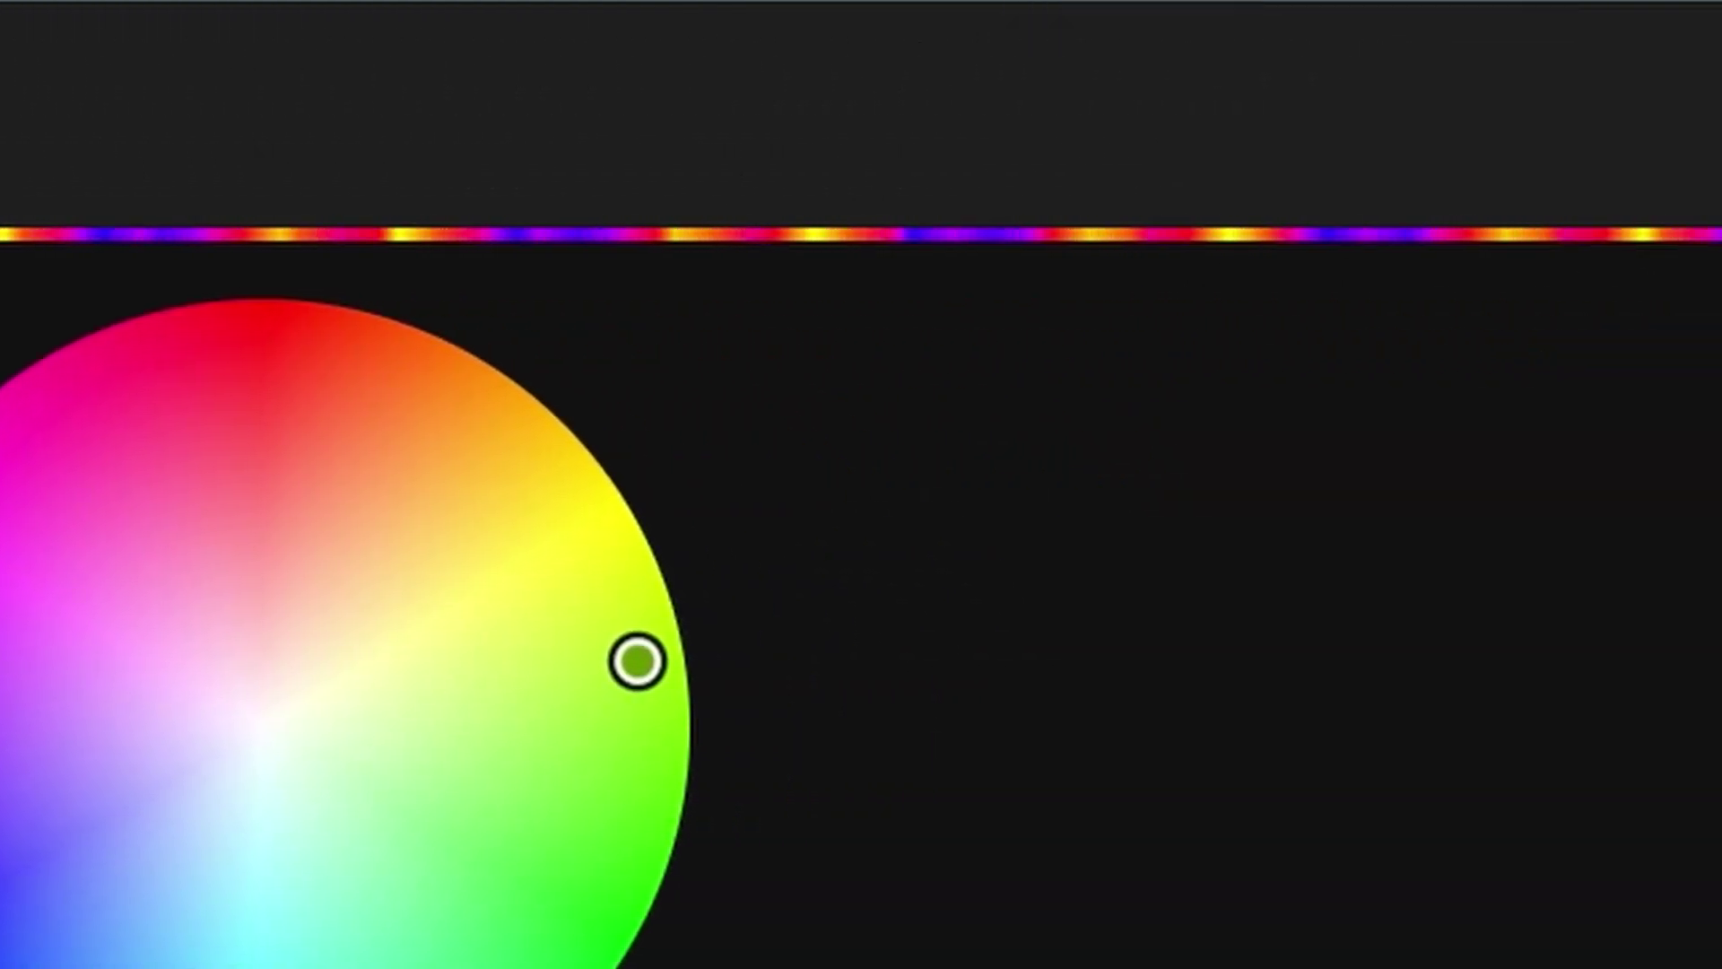
{"action": "left_click", "coordinate": [286, 48]}
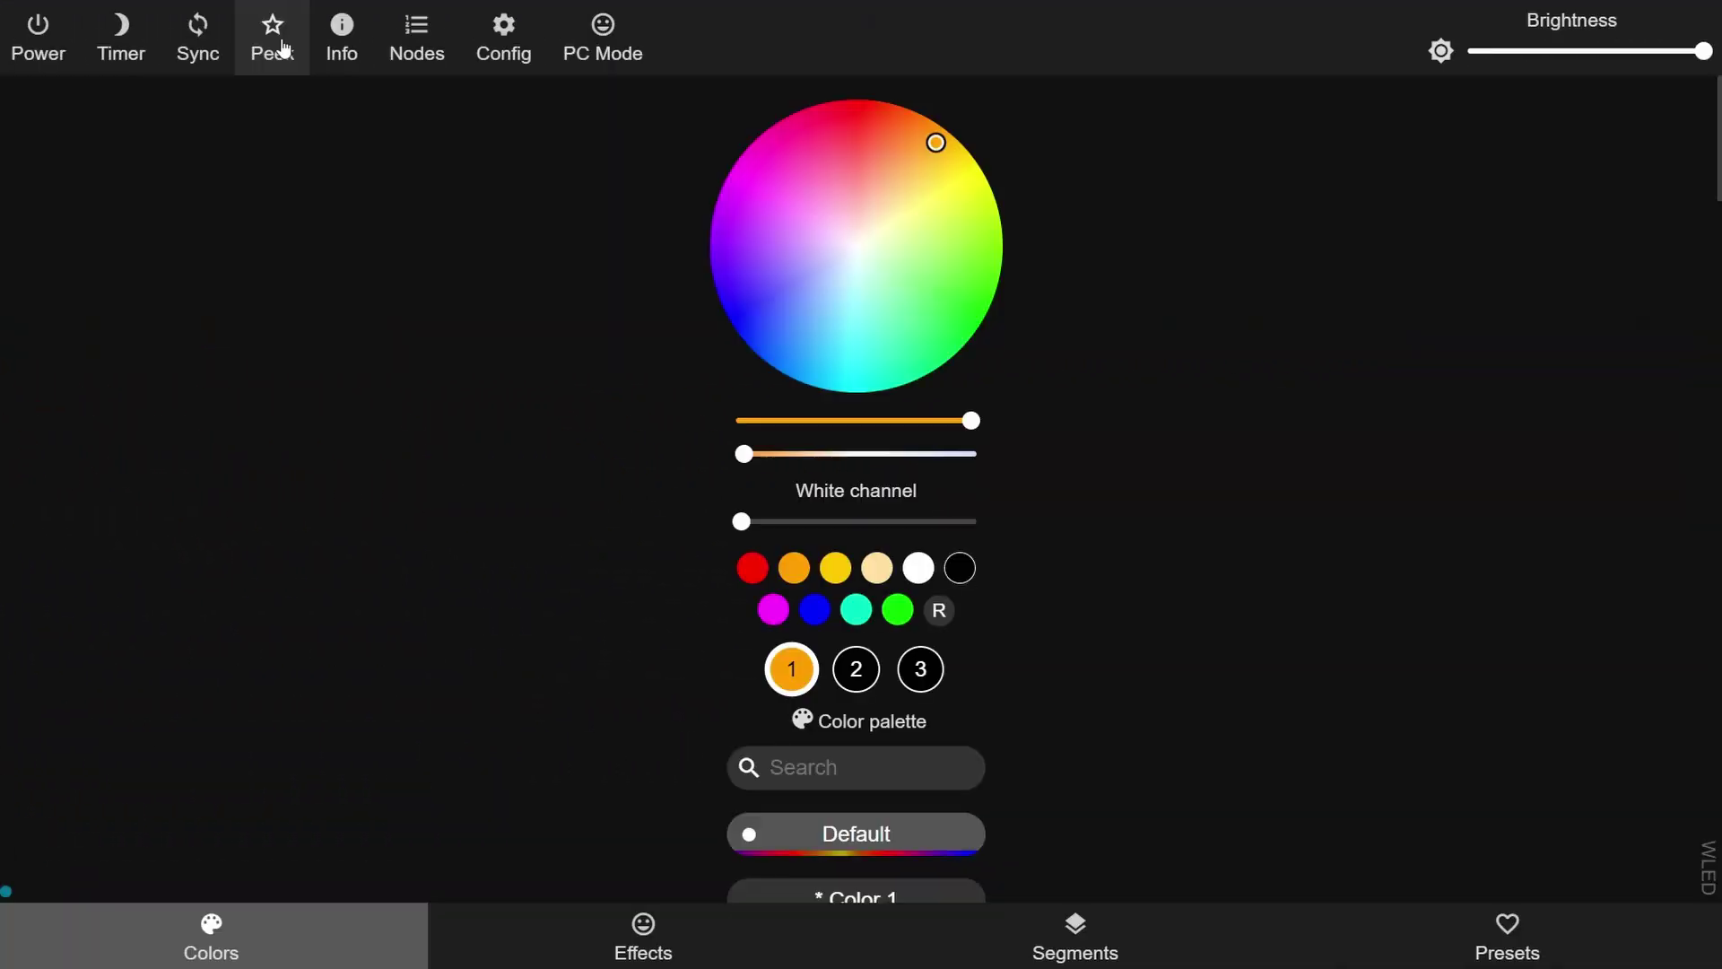
{"action": "left_click", "coordinate": [283, 52]}
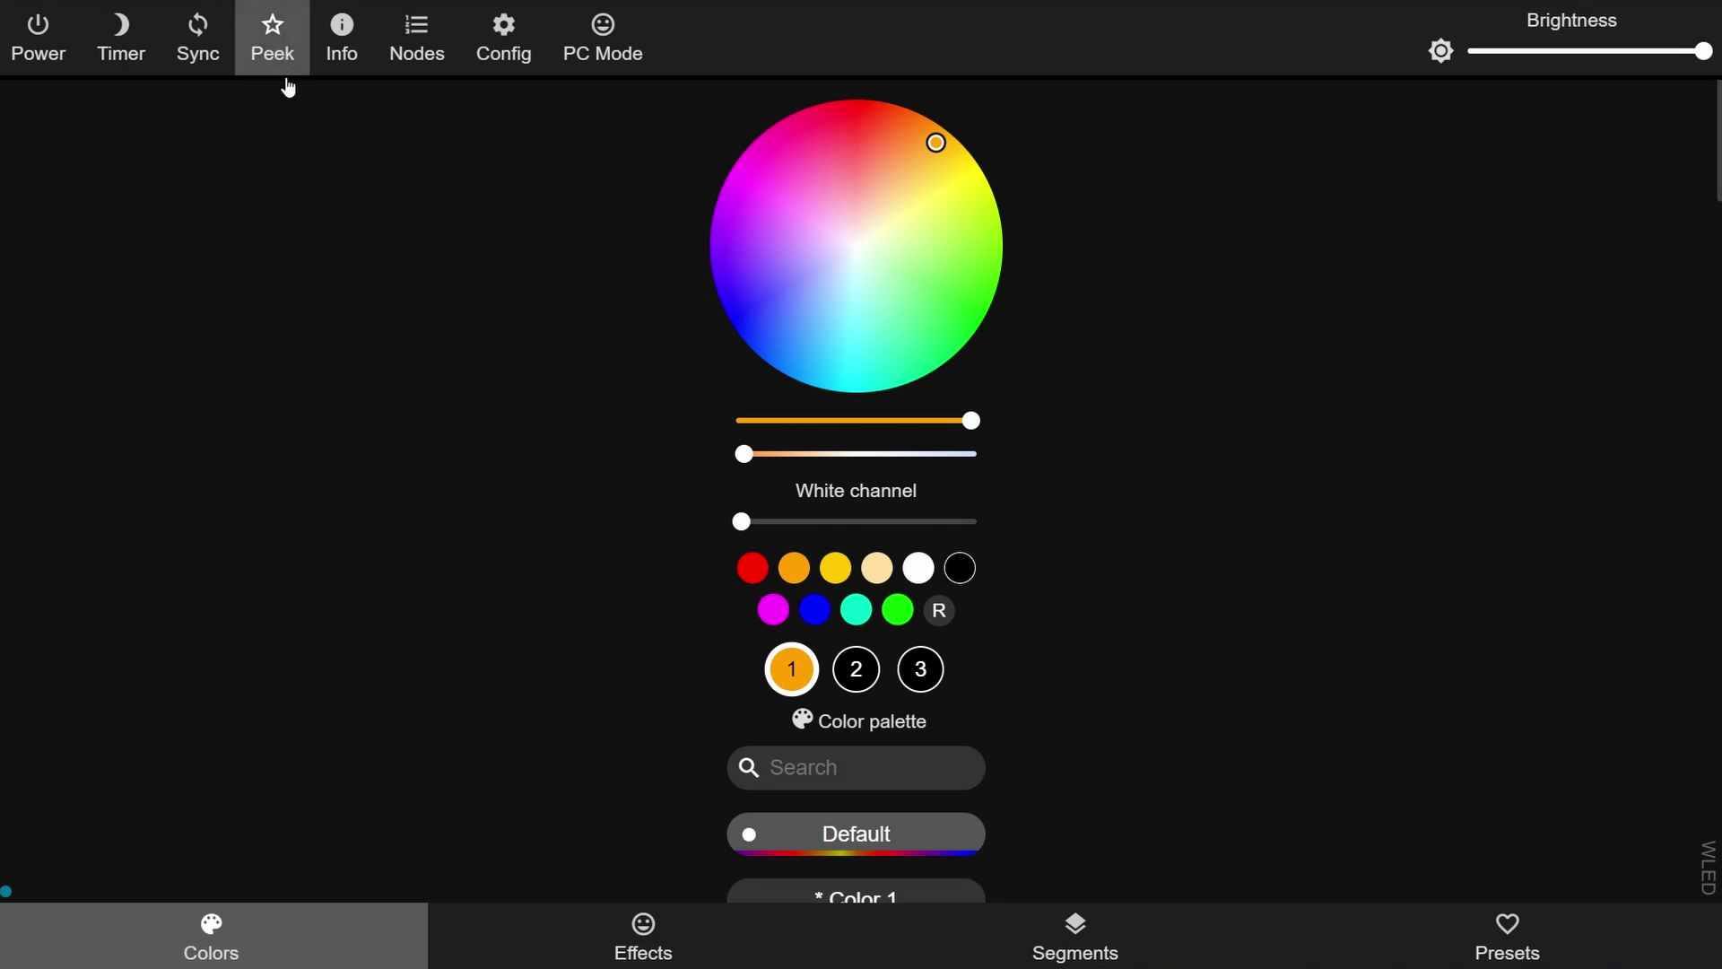
{"action": "left_click", "coordinate": [64, 35]}
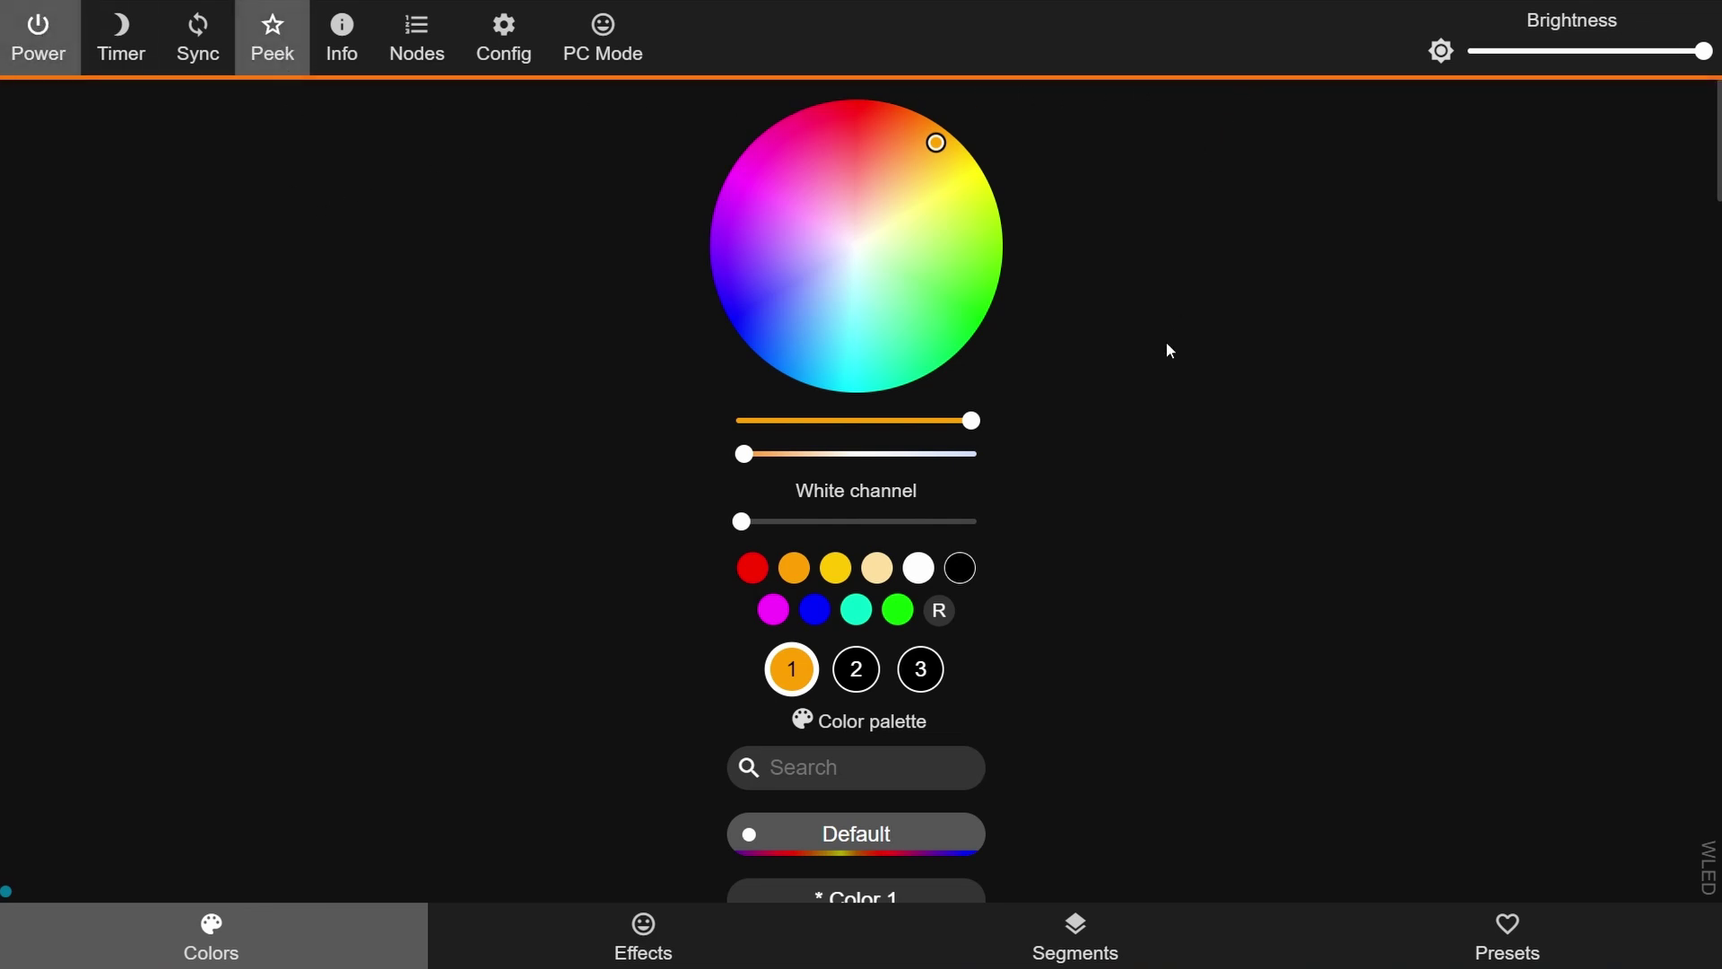
{"action": "left_click", "coordinate": [751, 572]}
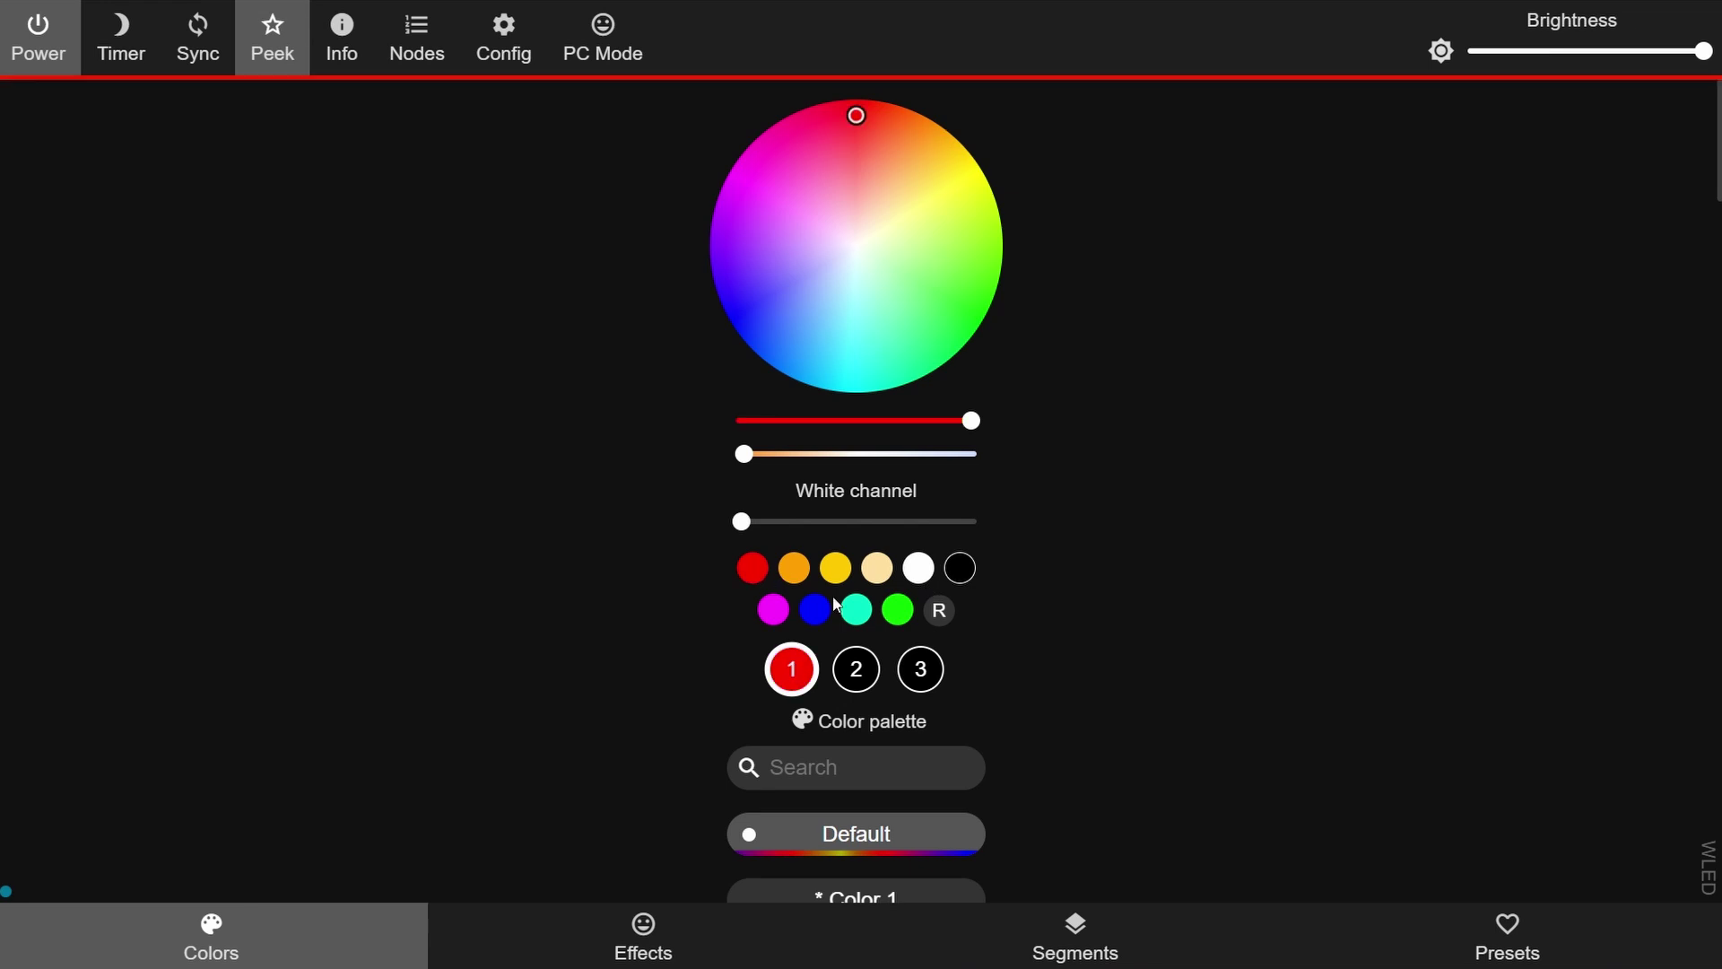
View the device Info panel and the Nodes list of other WLED instances
{"action": "left_click", "coordinate": [350, 54]}
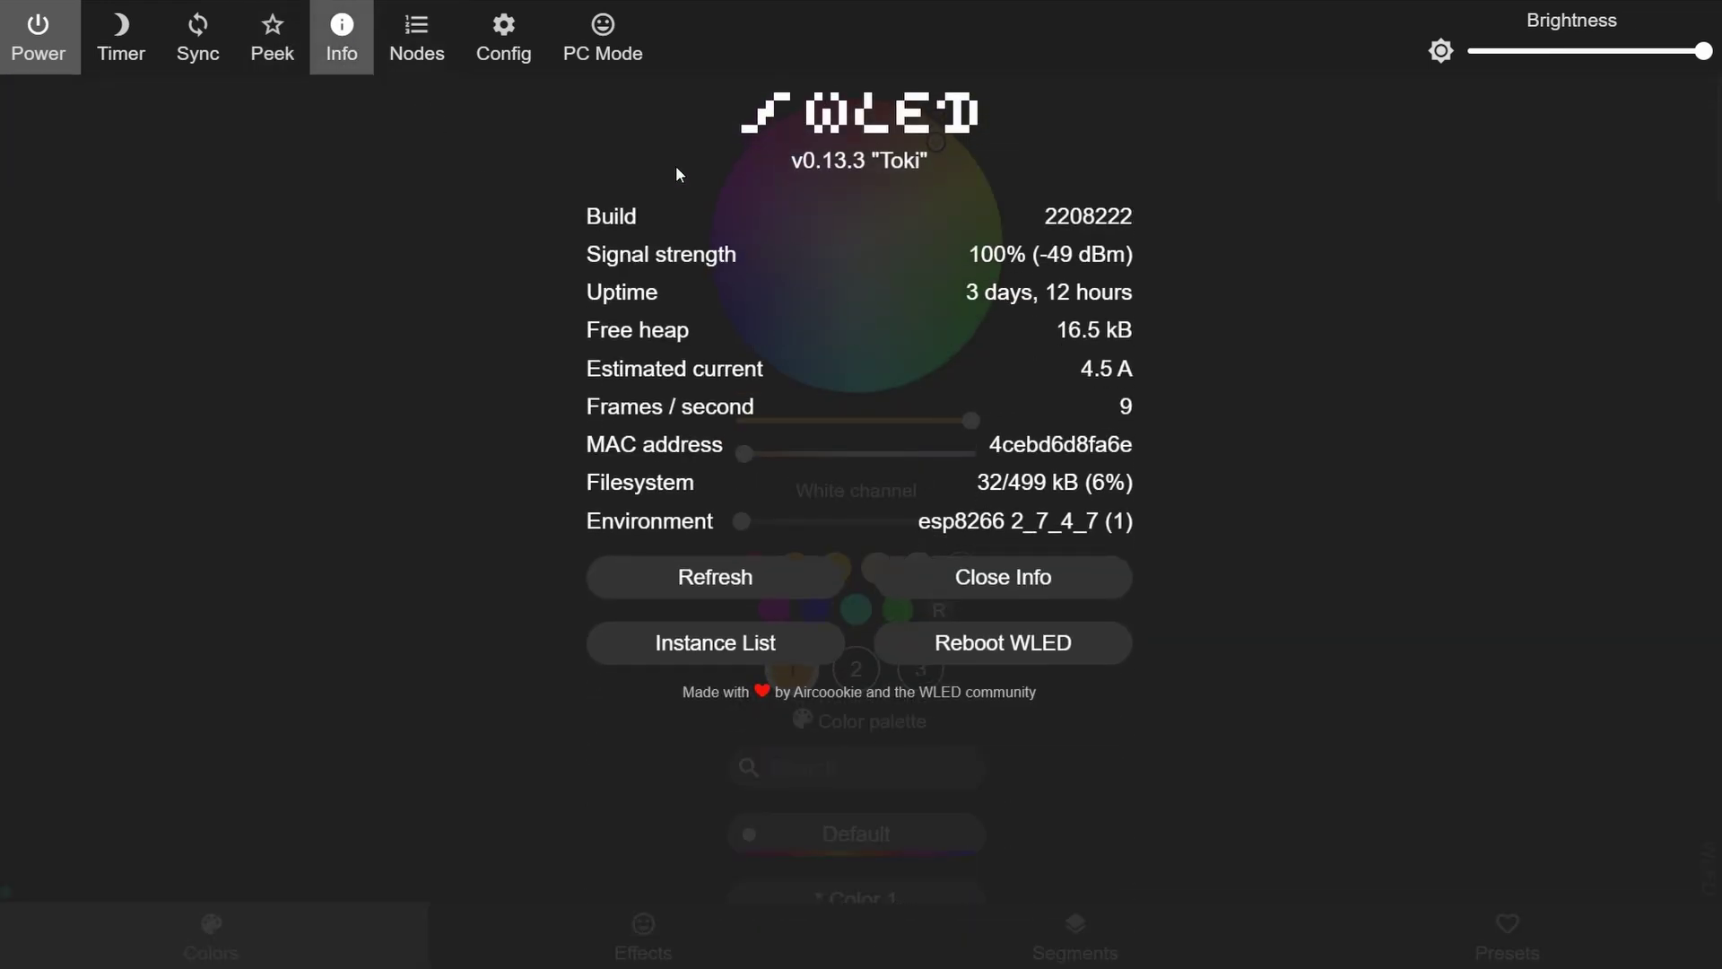
{"action": "left_click", "coordinate": [365, 63]}
{"action": "left_click", "coordinate": [415, 60]}
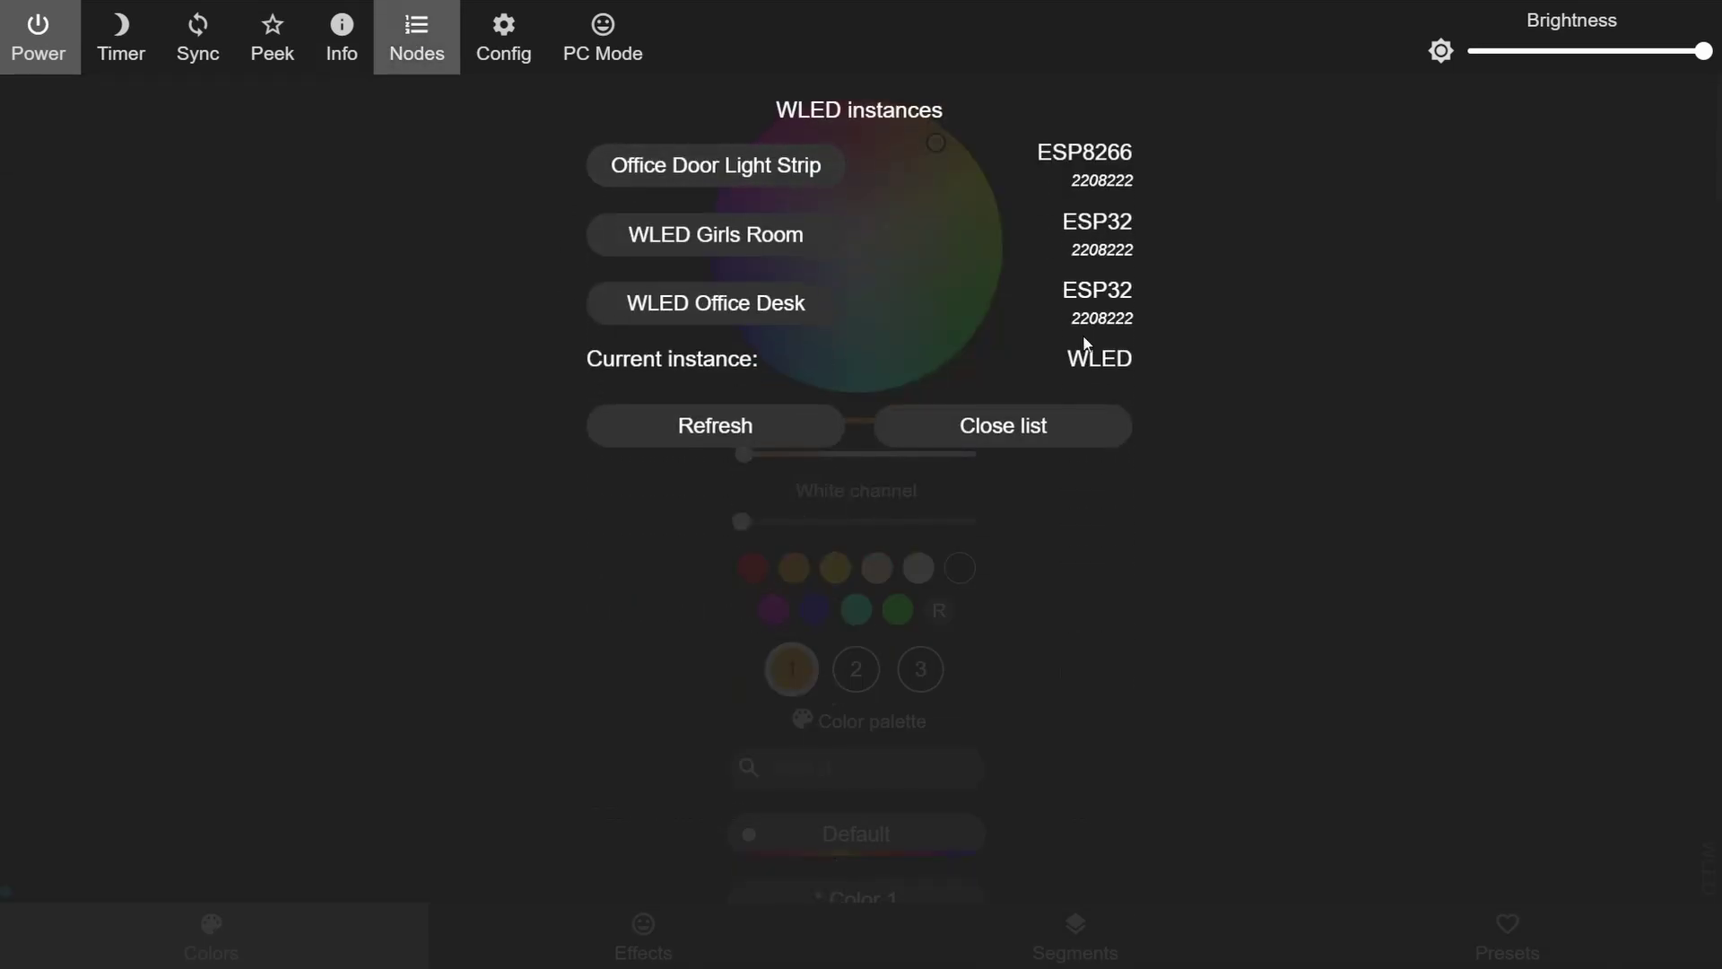
{"action": "left_click", "coordinate": [408, 40]}
Visit Config, then try PC Mode's multi-column layout and return to single-column
{"action": "left_click", "coordinate": [511, 48]}
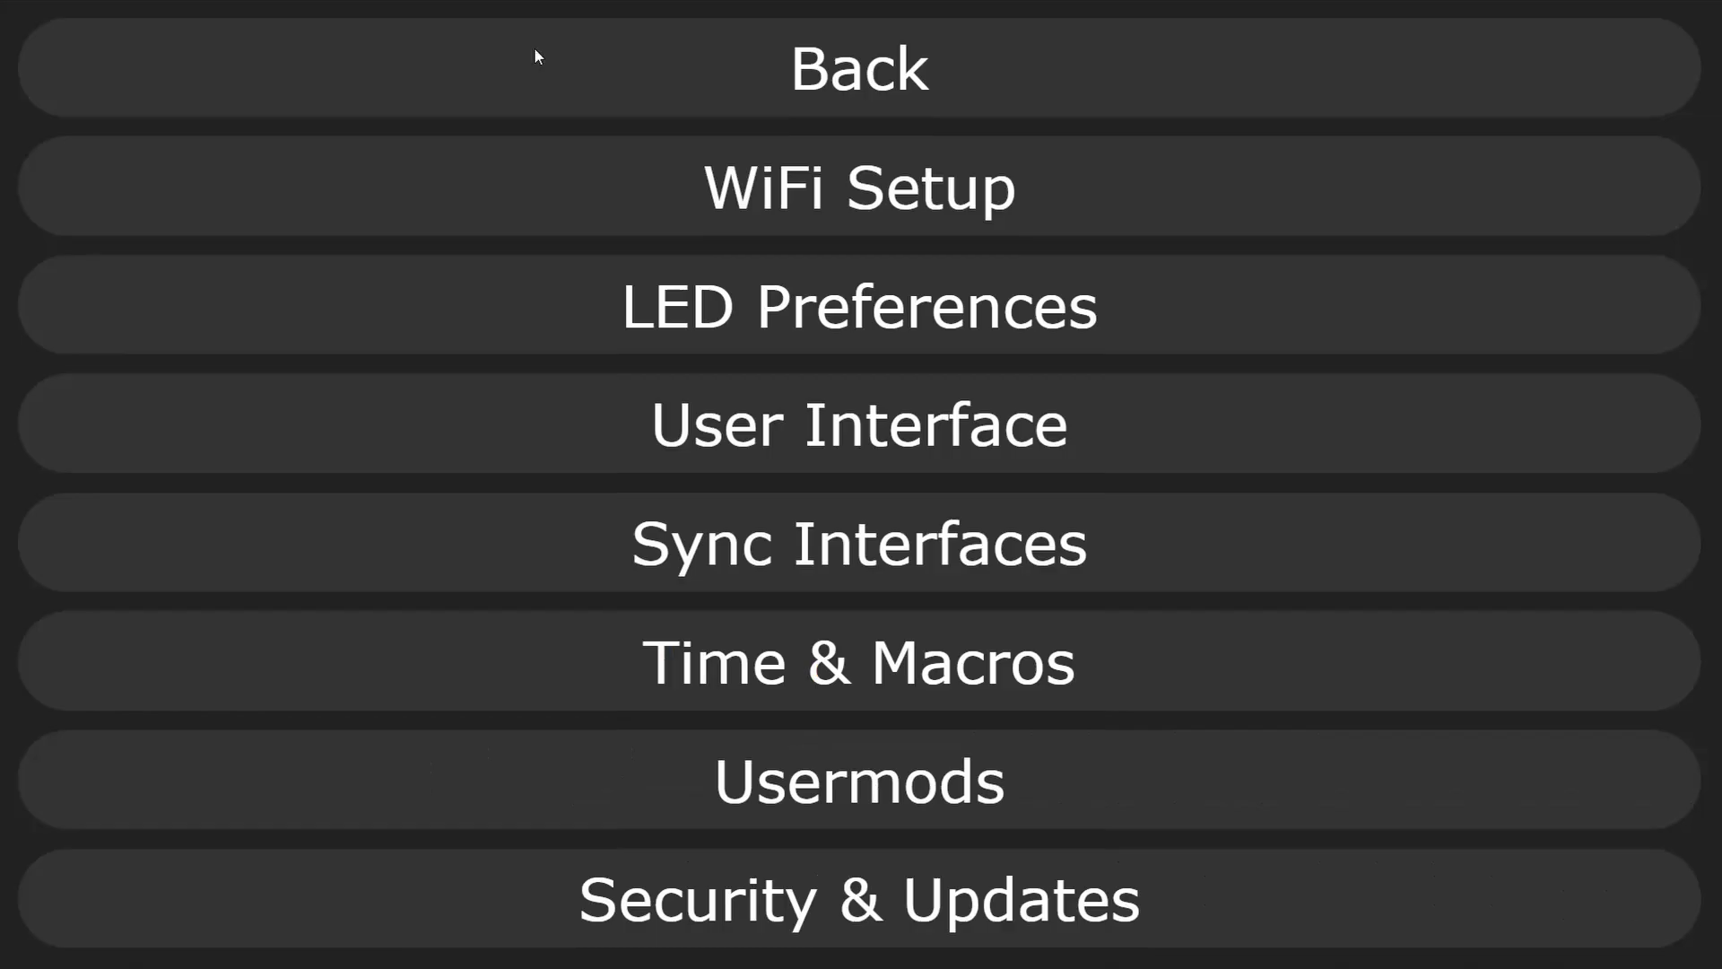
{"action": "left_click", "coordinate": [883, 94]}
{"action": "left_click", "coordinate": [606, 57]}
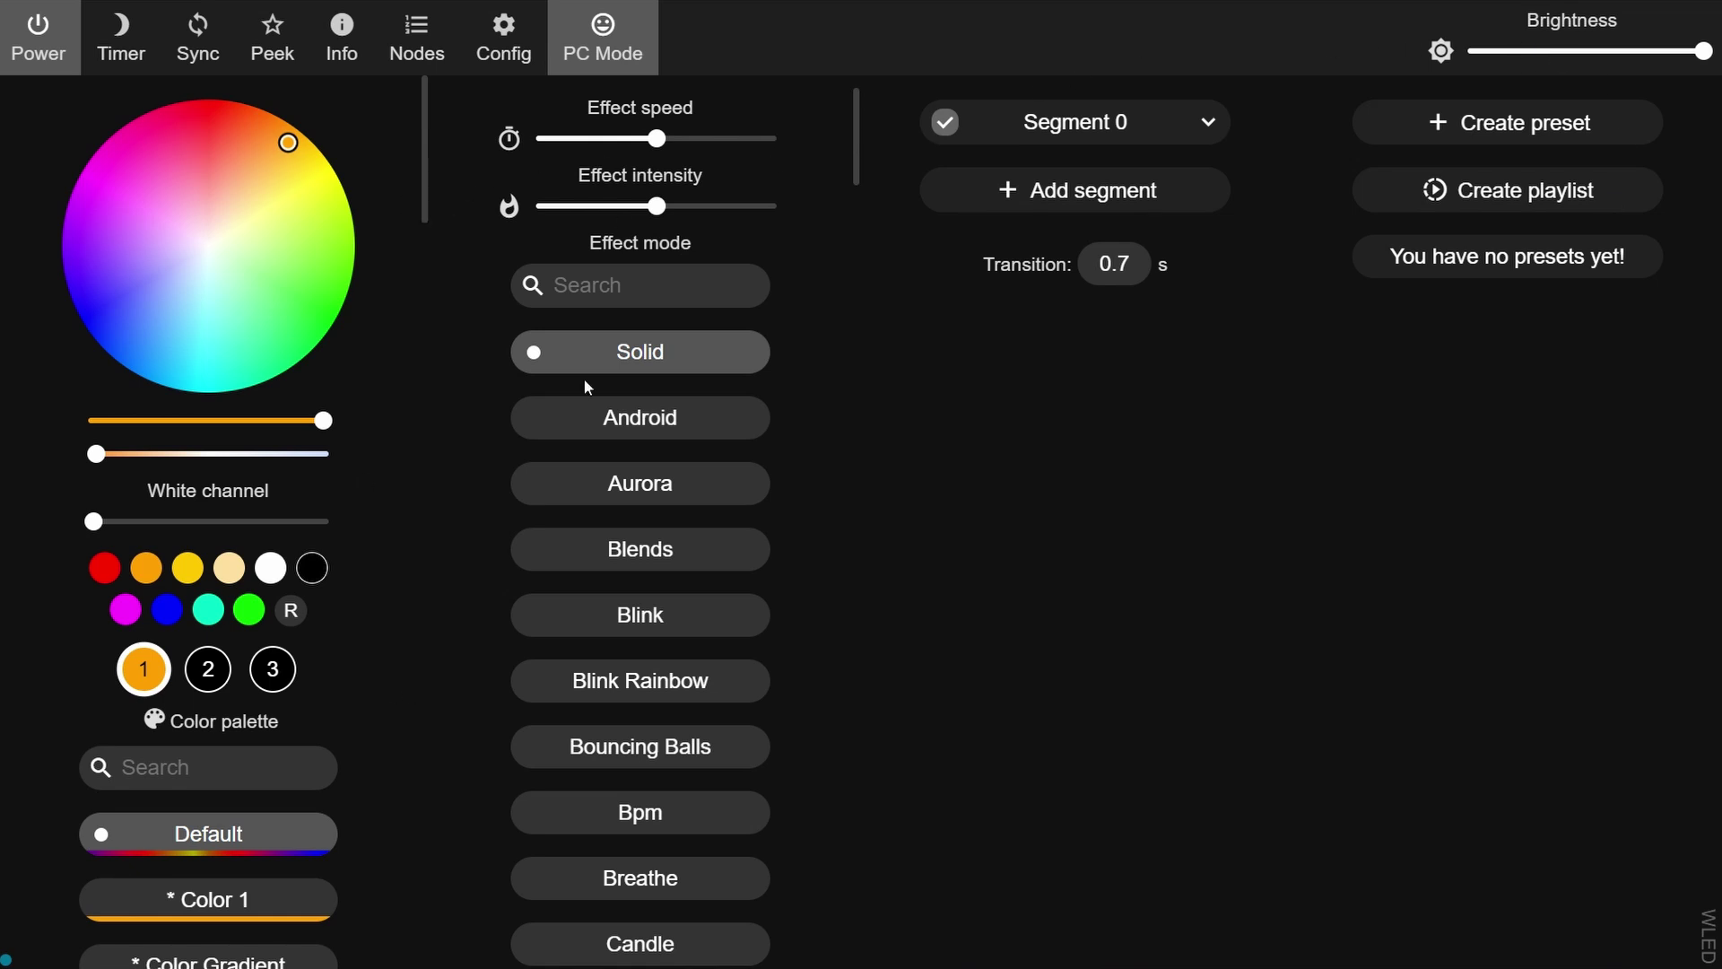
{"action": "left_click", "coordinate": [579, 59]}
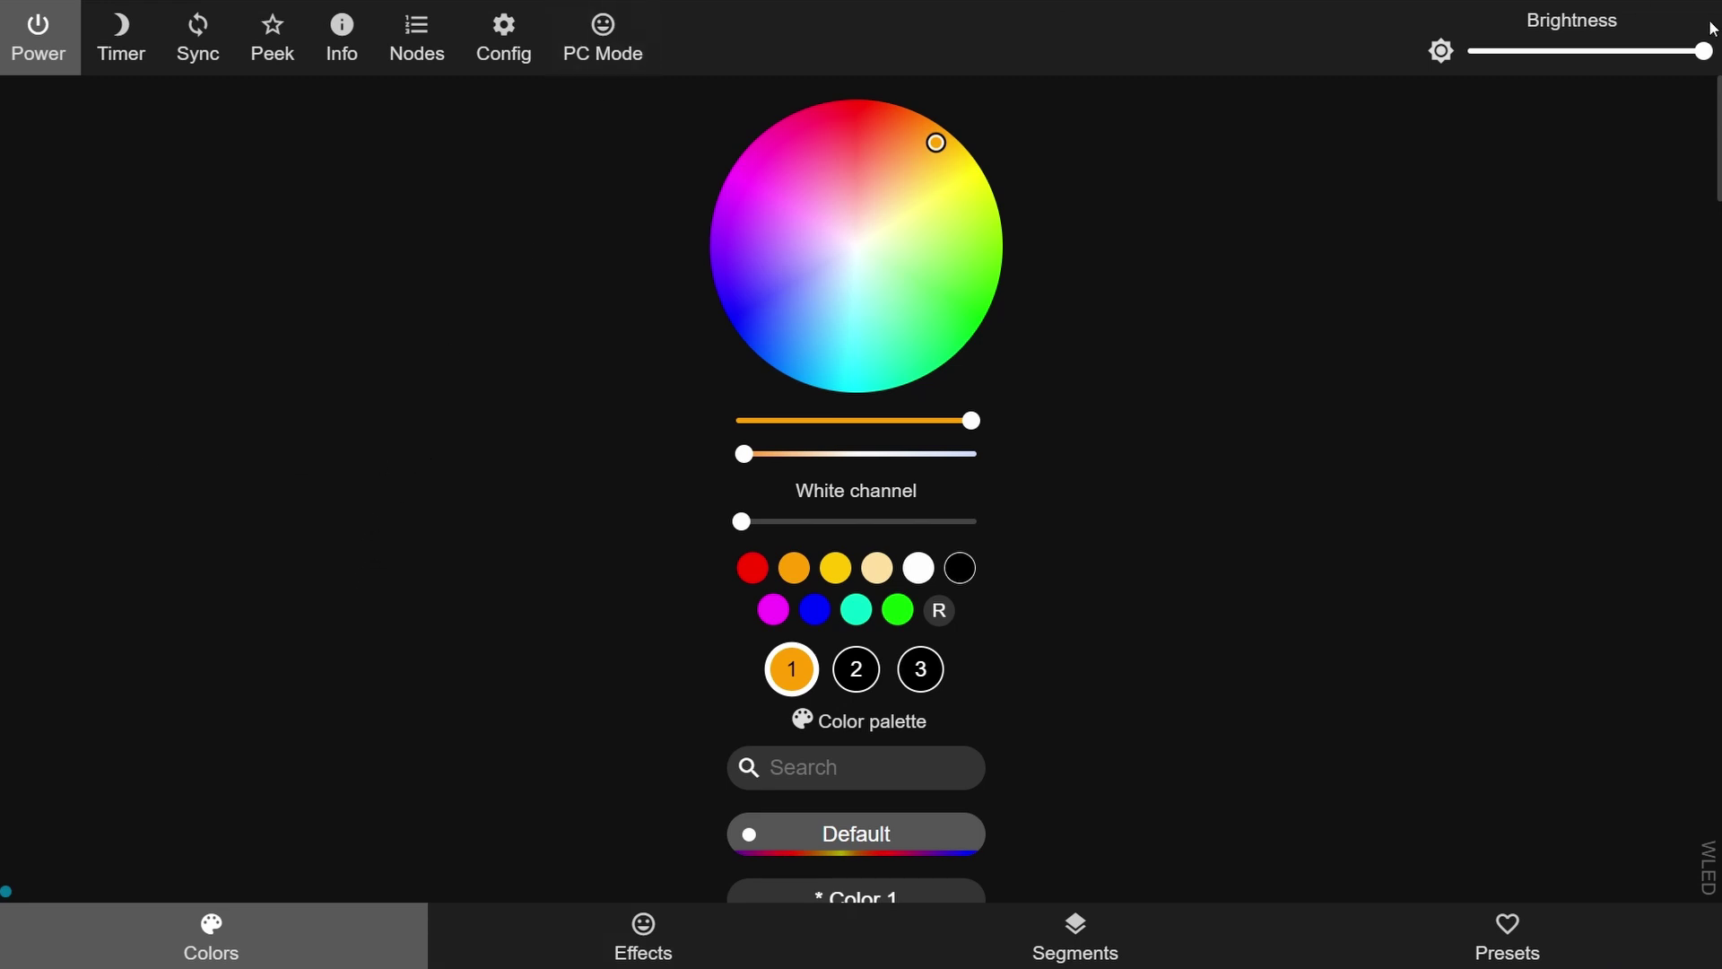
Drag brightness to about half and back to near full while toggling the Peek preview
{"action": "left_click_drag", "start_coordinate": [1704, 52], "coordinate": [1577, 51]}
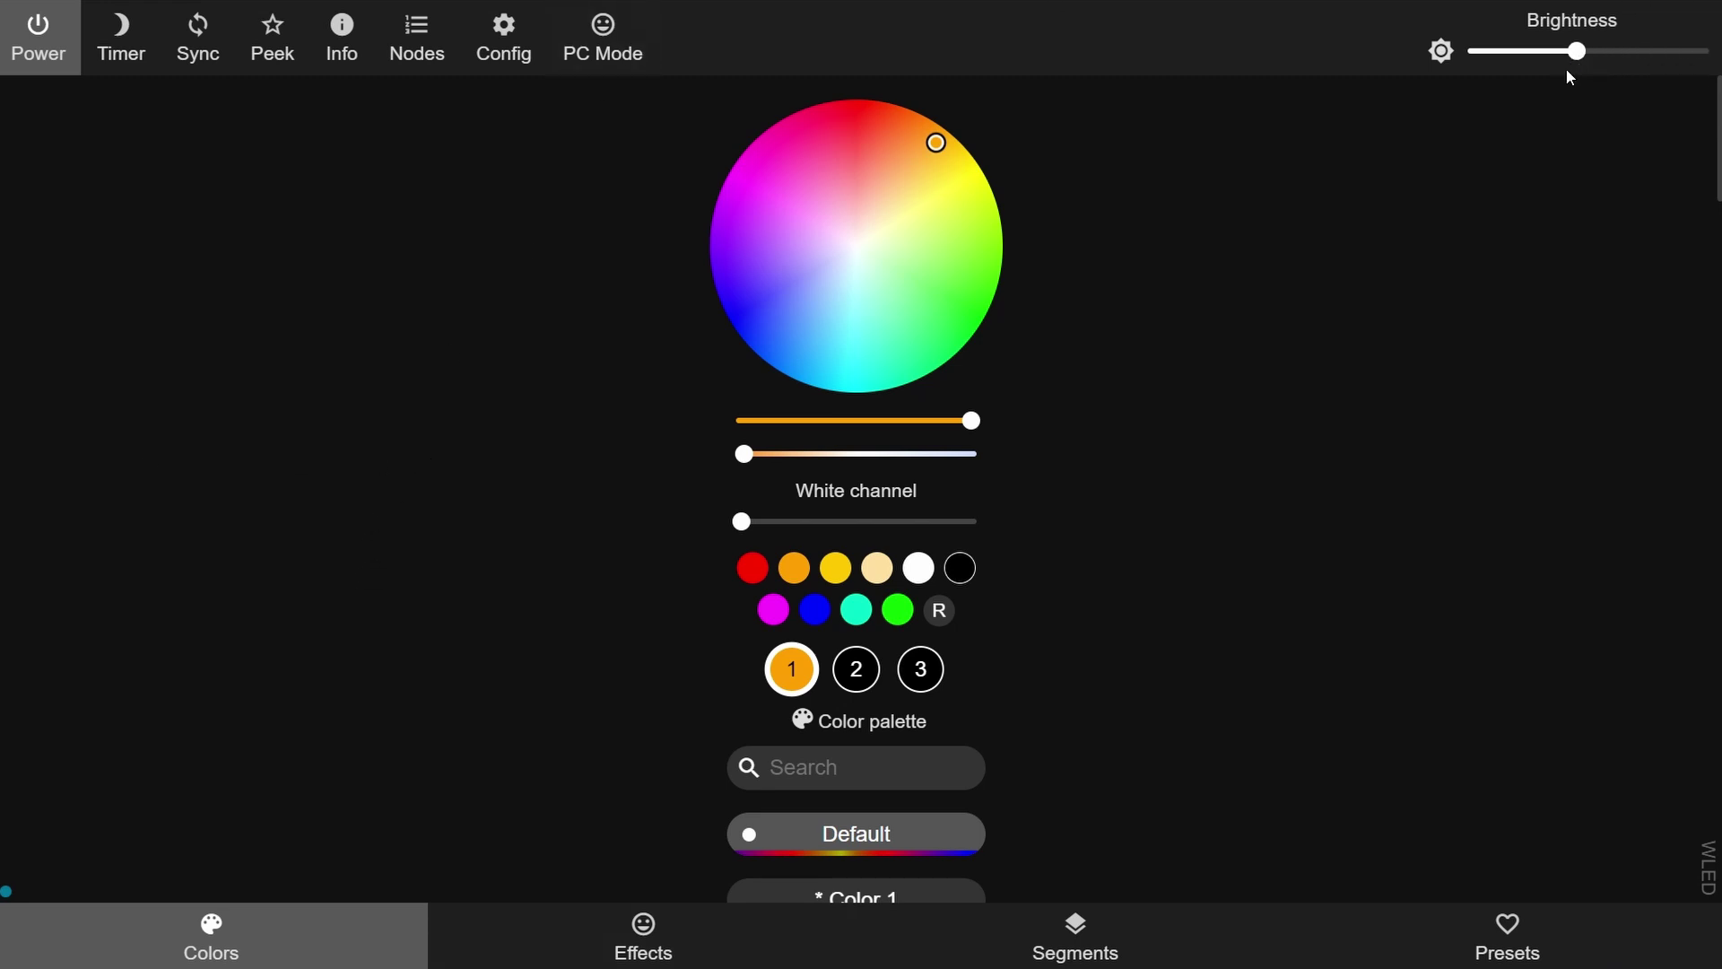
{"action": "left_click", "coordinate": [273, 45]}
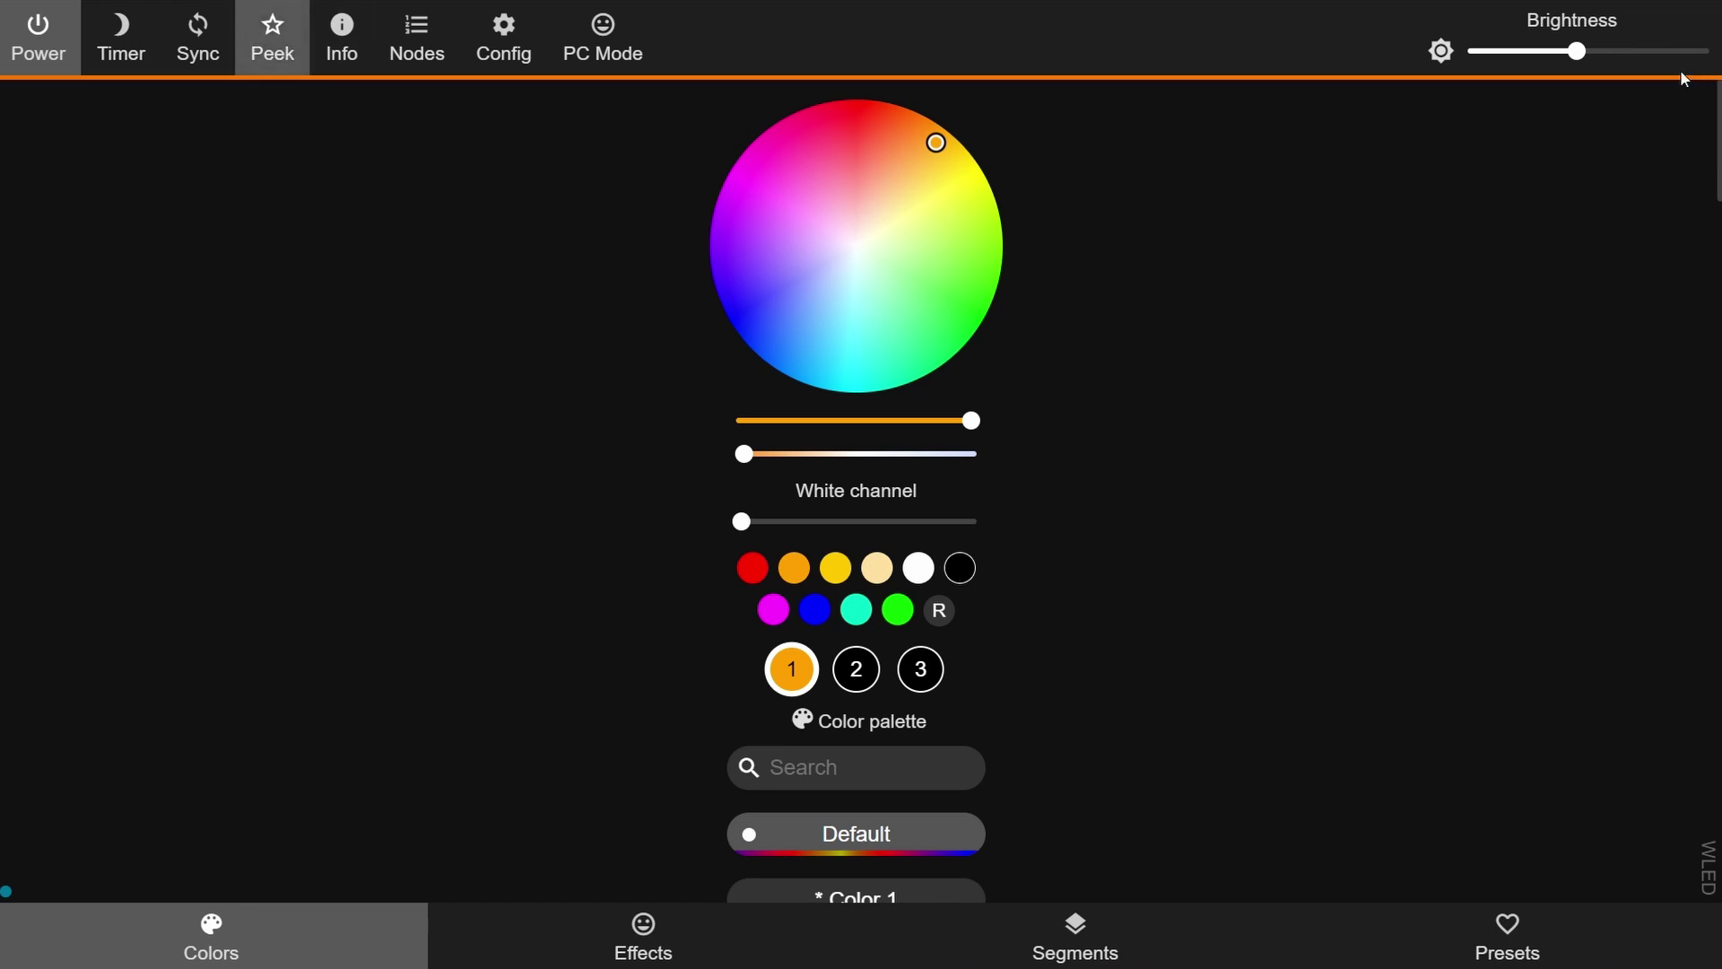
{"action": "left_click_drag", "start_coordinate": [1576, 51], "coordinate": [1715, 55]}
{"action": "left_click", "coordinate": [1649, 51]}
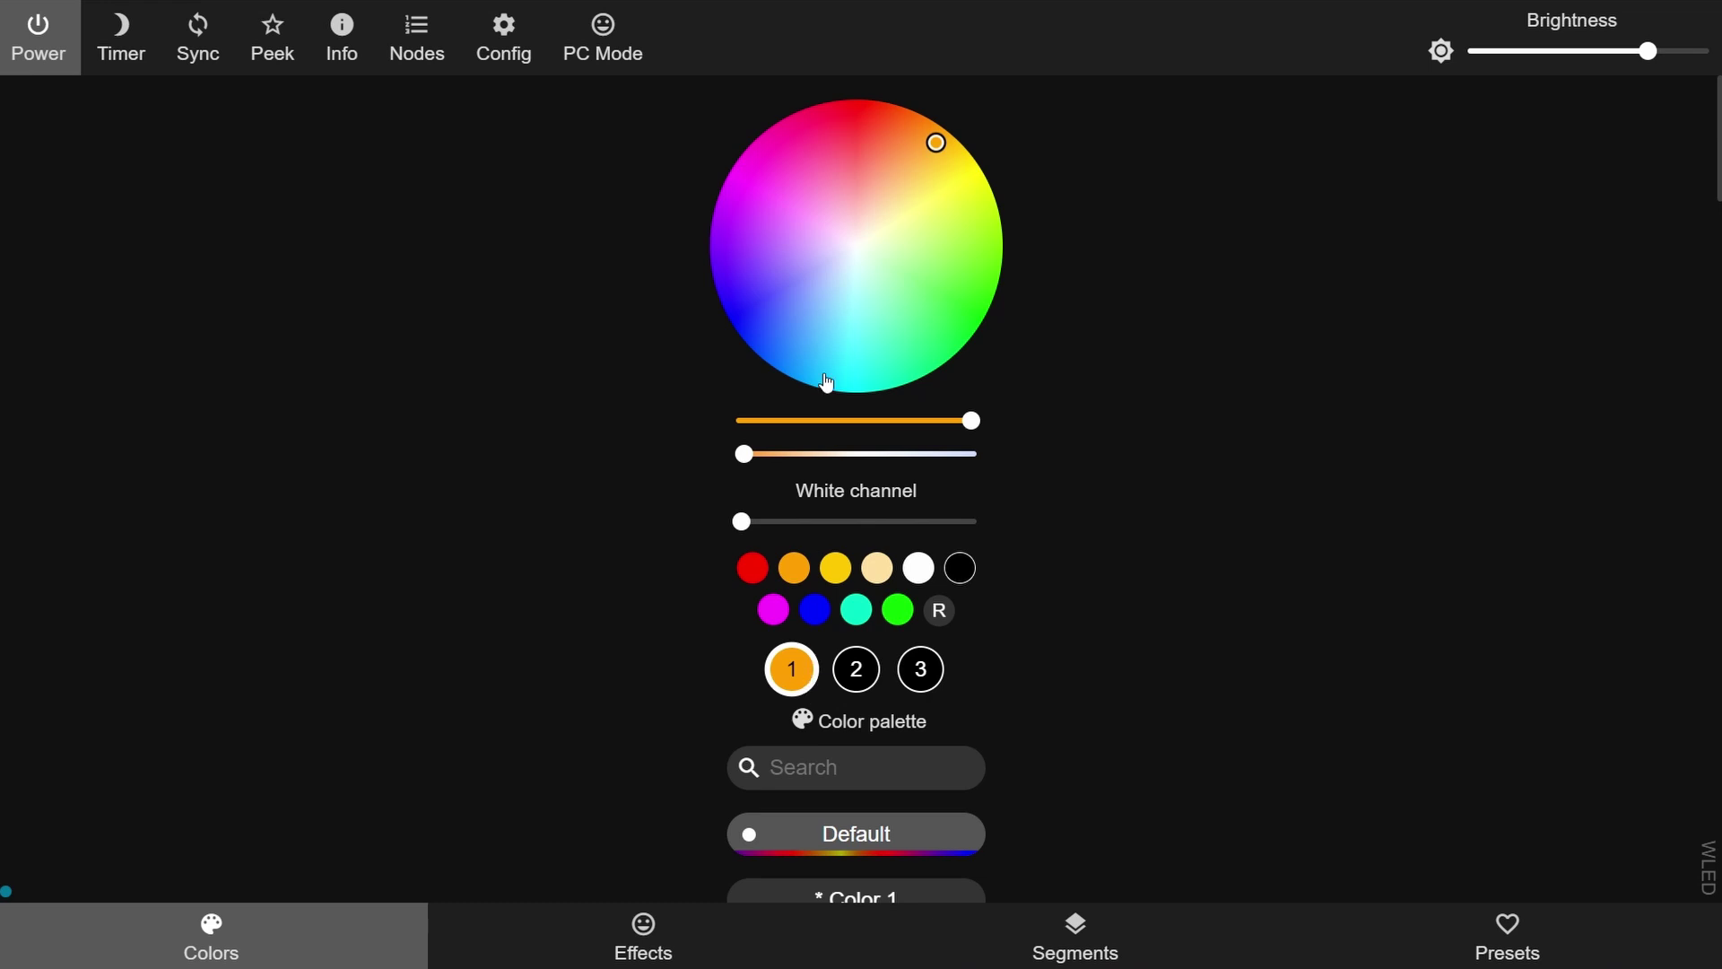
Set colour slots to magenta, green and blue, then change slot 1 to red
{"action": "left_click", "coordinate": [747, 175]}
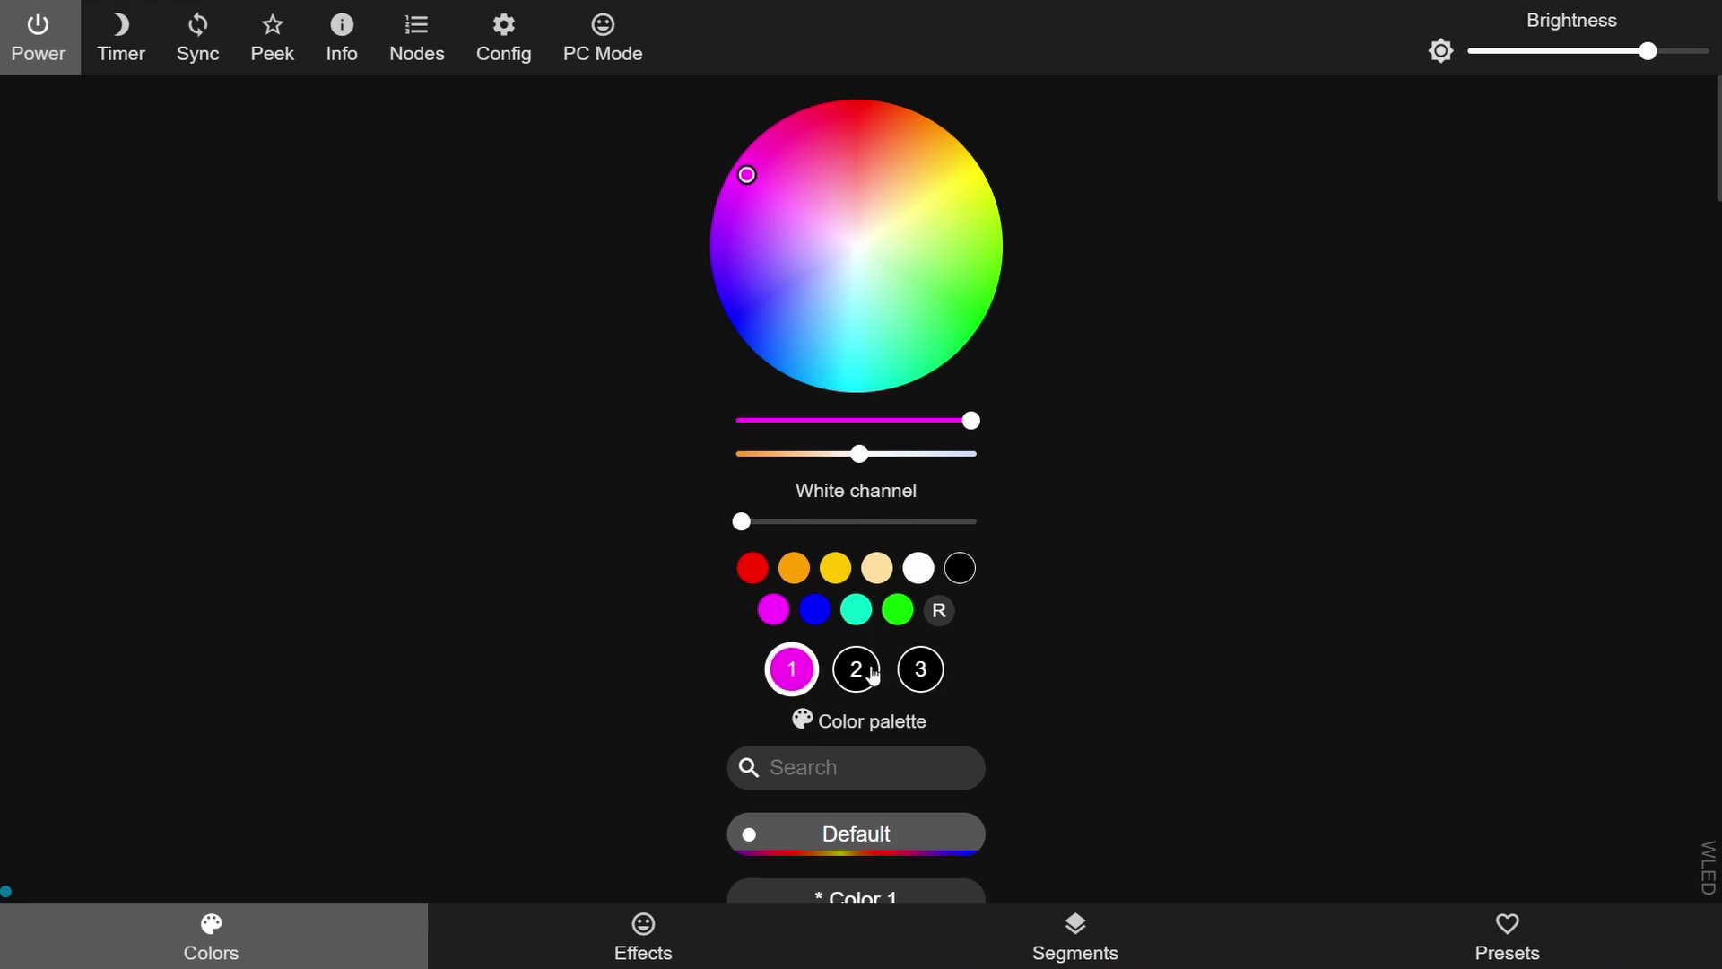
{"action": "left_click", "coordinate": [862, 670]}
{"action": "left_click", "coordinate": [980, 286]}
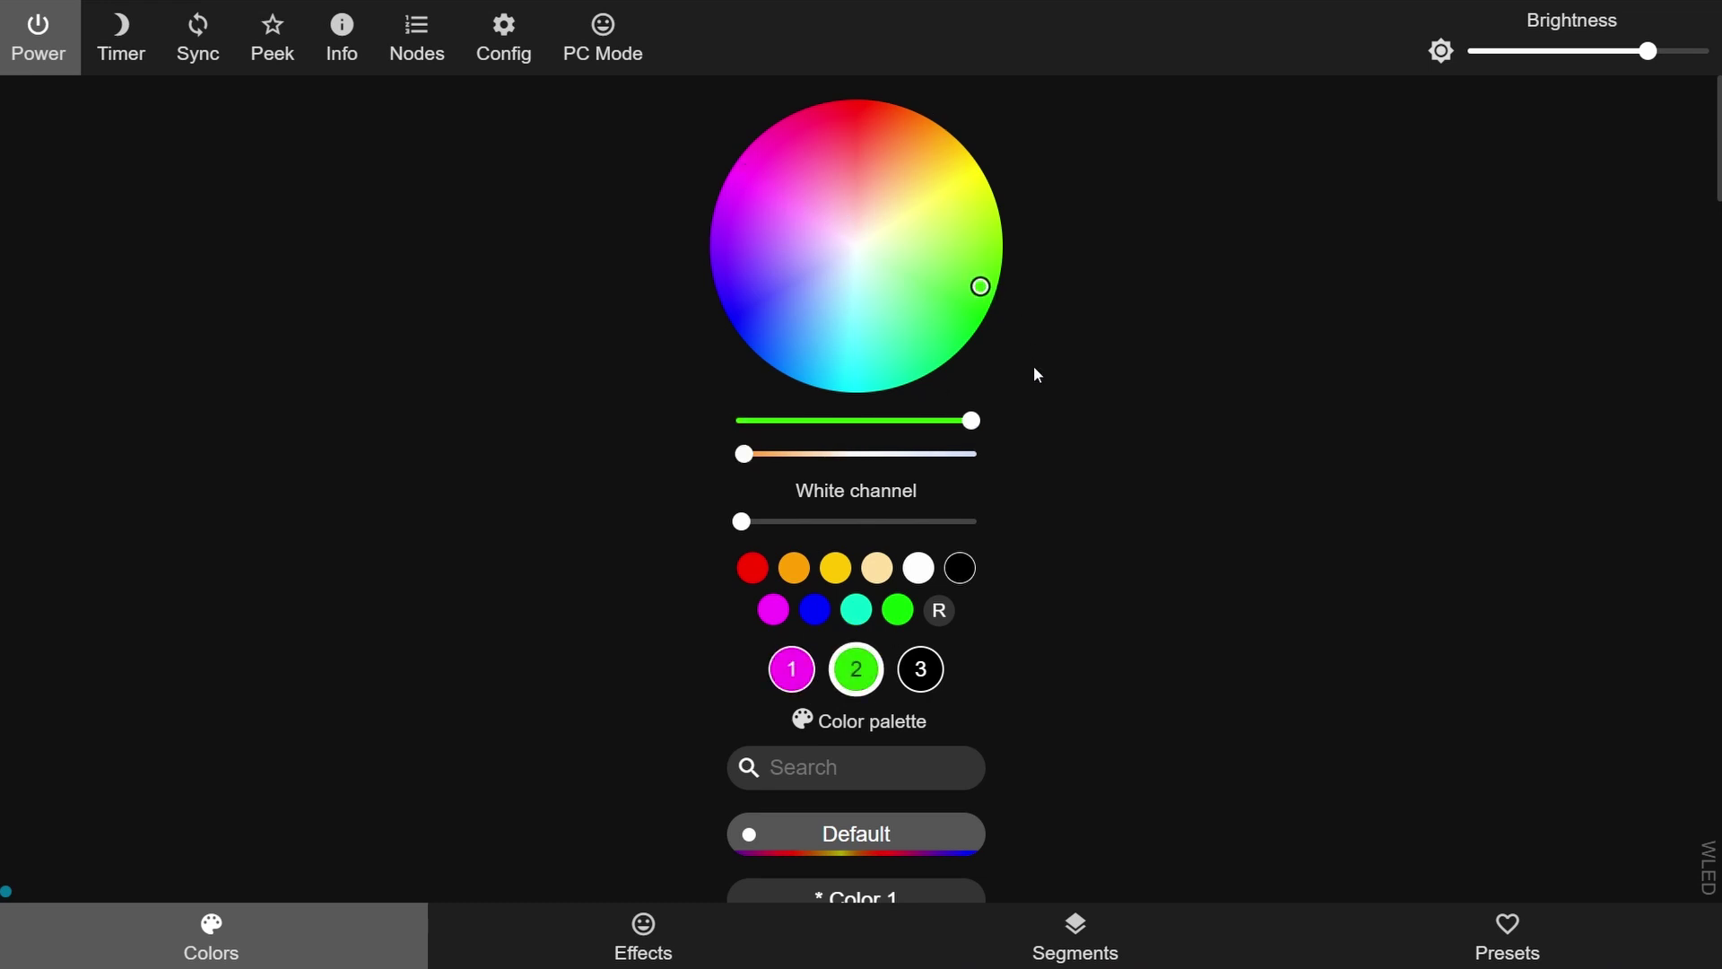
{"action": "left_click", "coordinate": [929, 675]}
{"action": "left_click", "coordinate": [749, 320]}
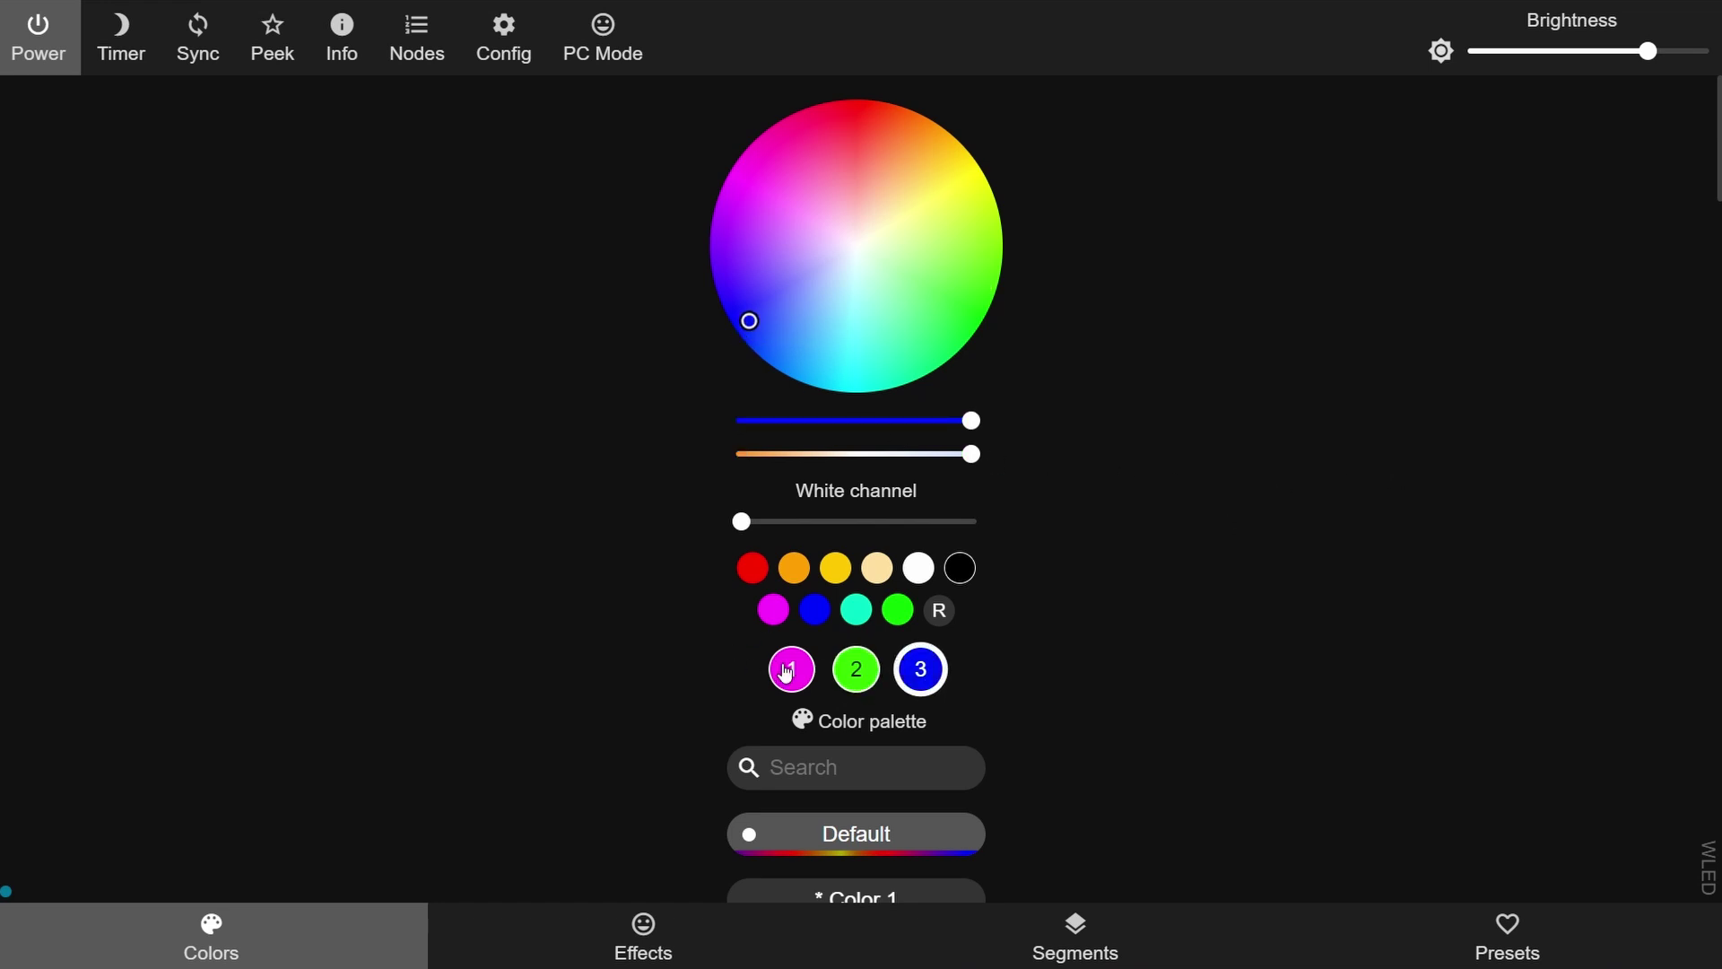
{"action": "left_click", "coordinate": [786, 673]}
{"action": "left_click", "coordinate": [751, 568]}
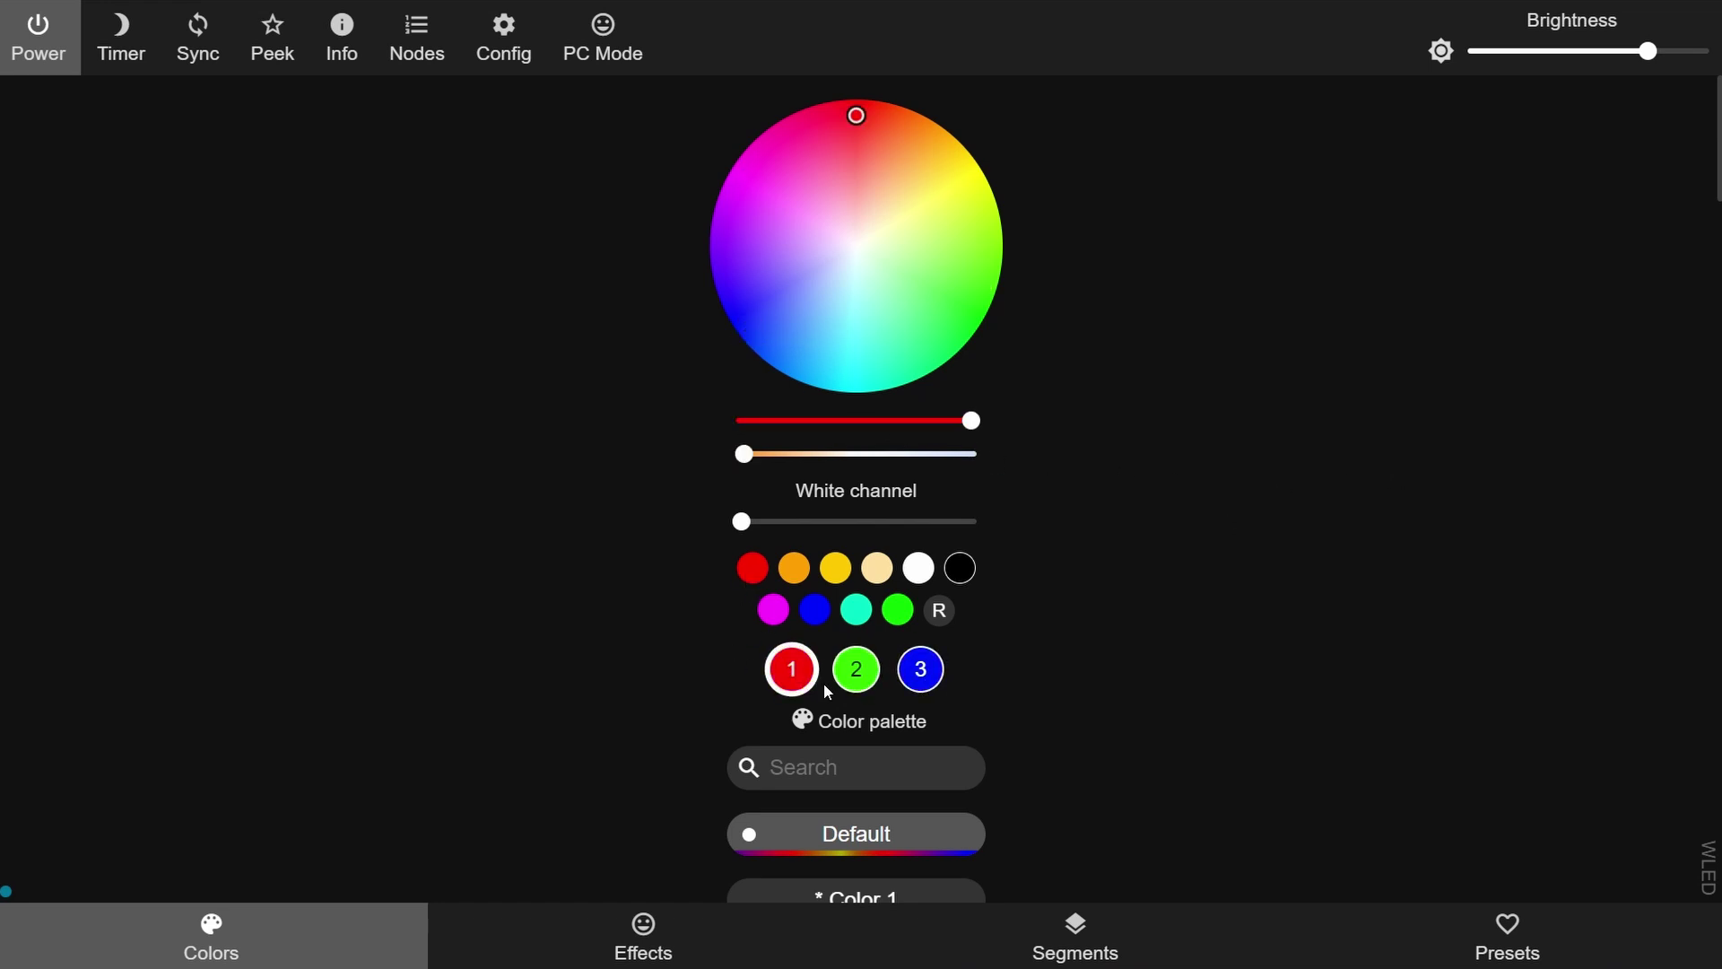
{"action": "left_click", "coordinate": [853, 682]}
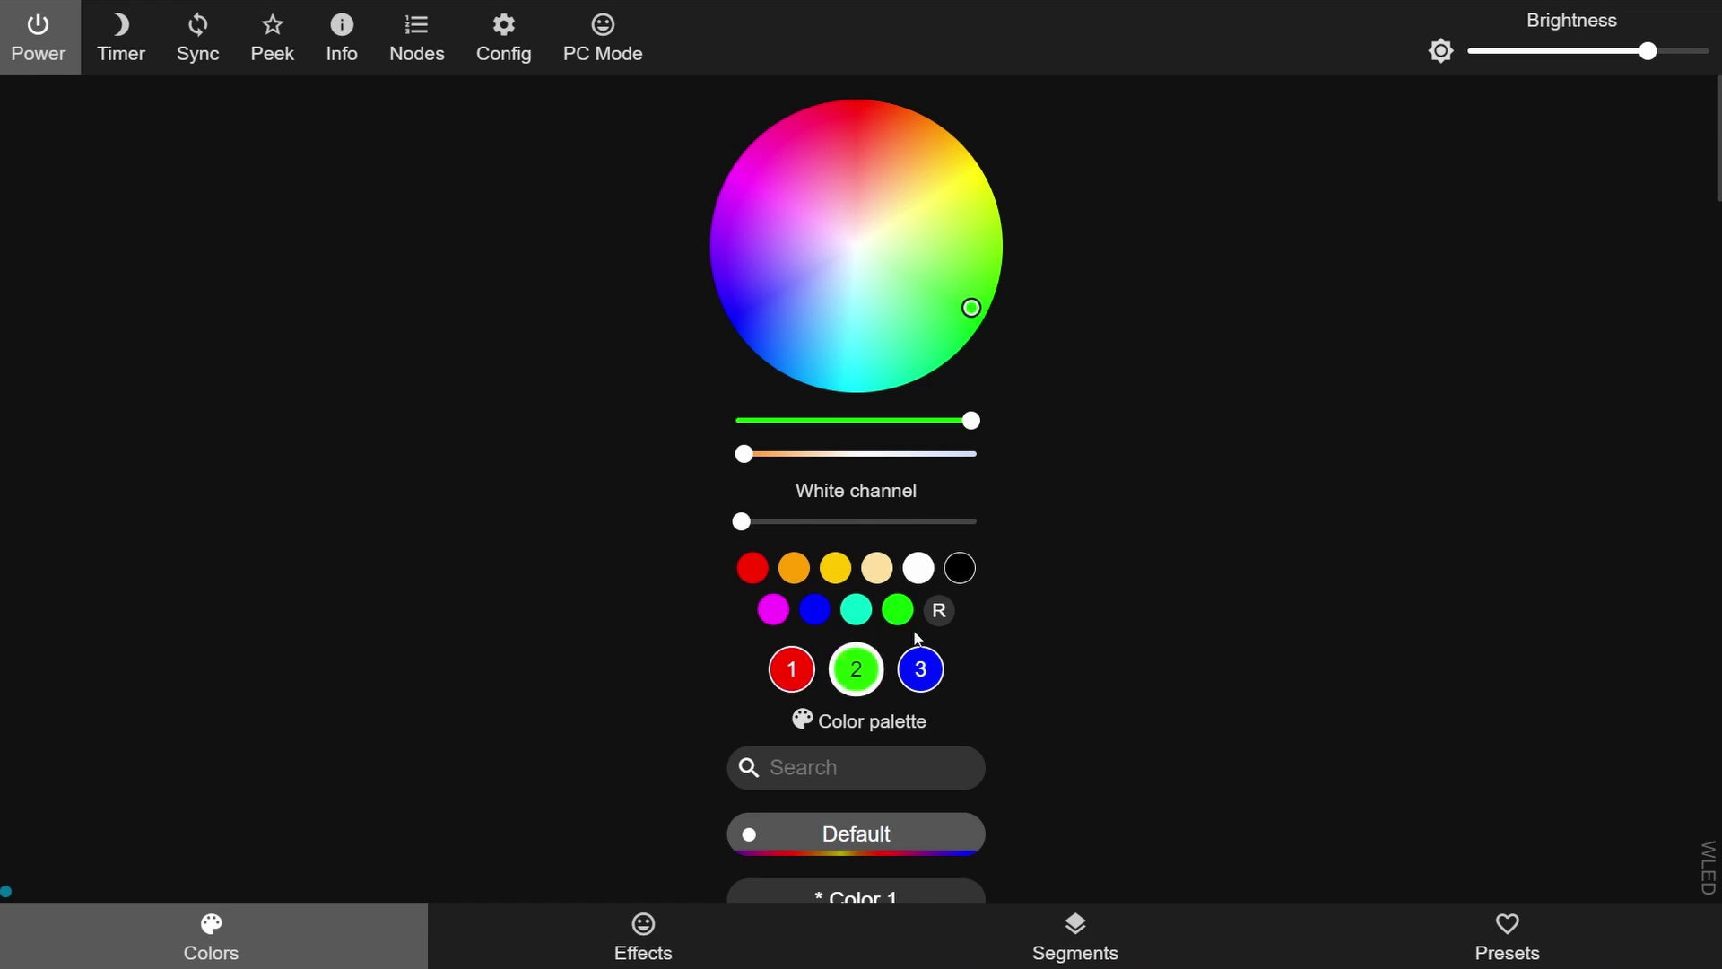
{"action": "left_click", "coordinate": [918, 676]}
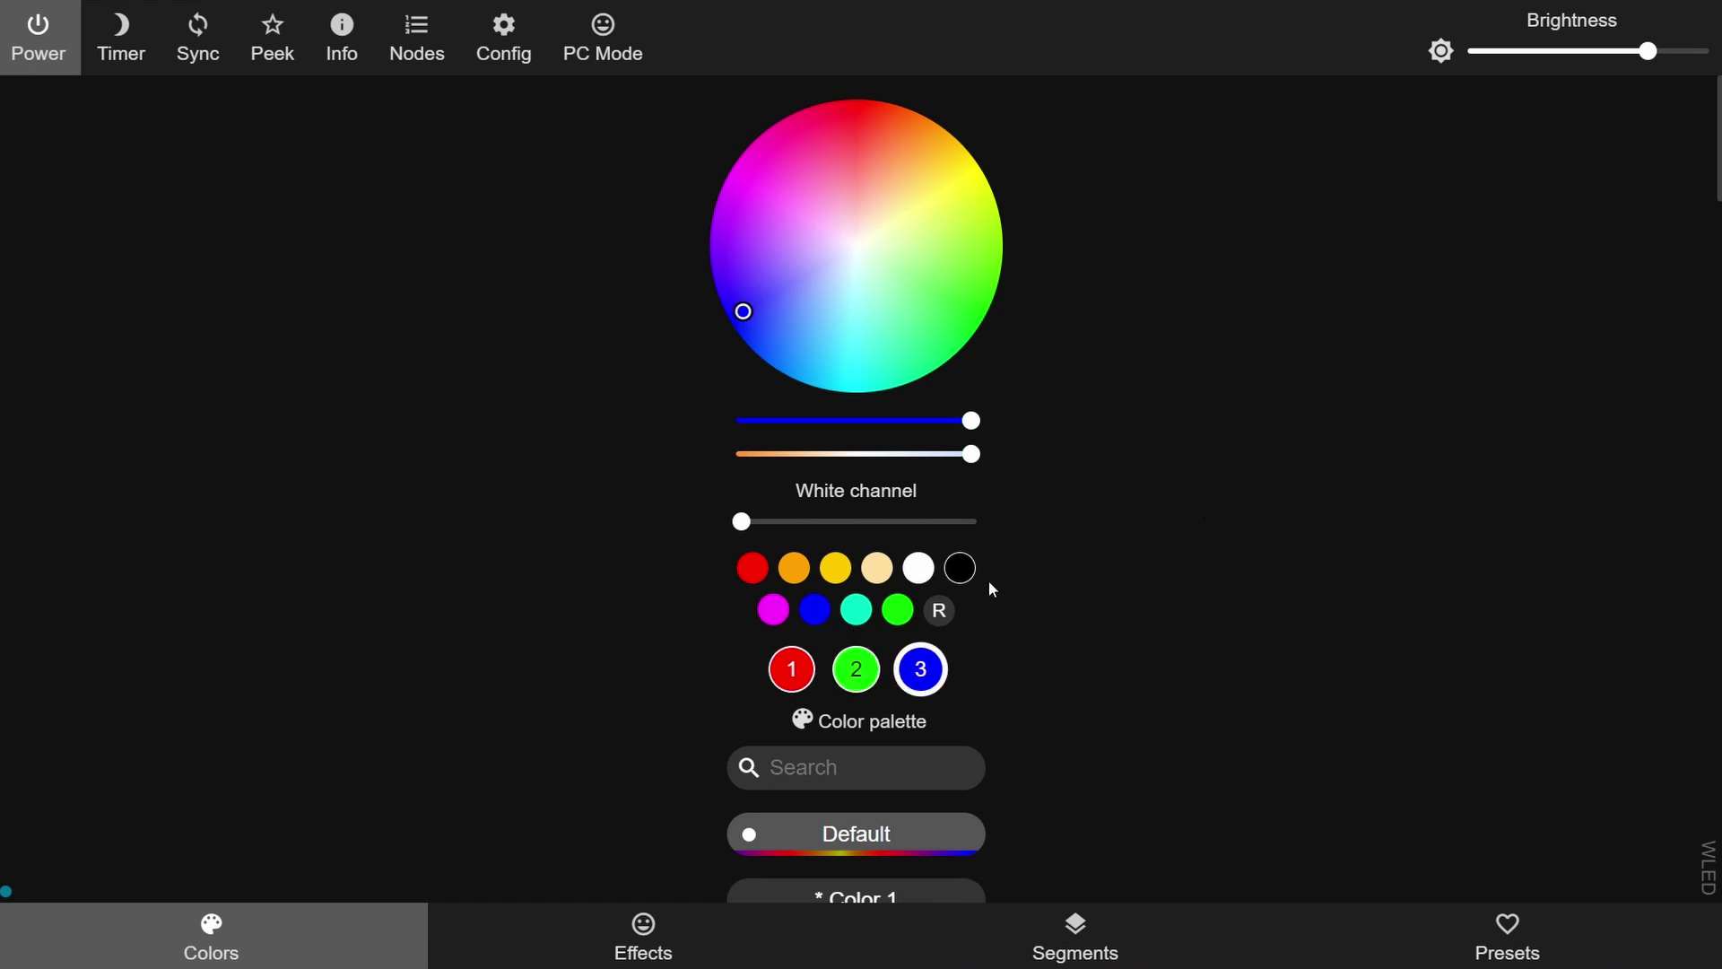
Give colour slot 1 a random colour several times
{"action": "left_click", "coordinate": [803, 659]}
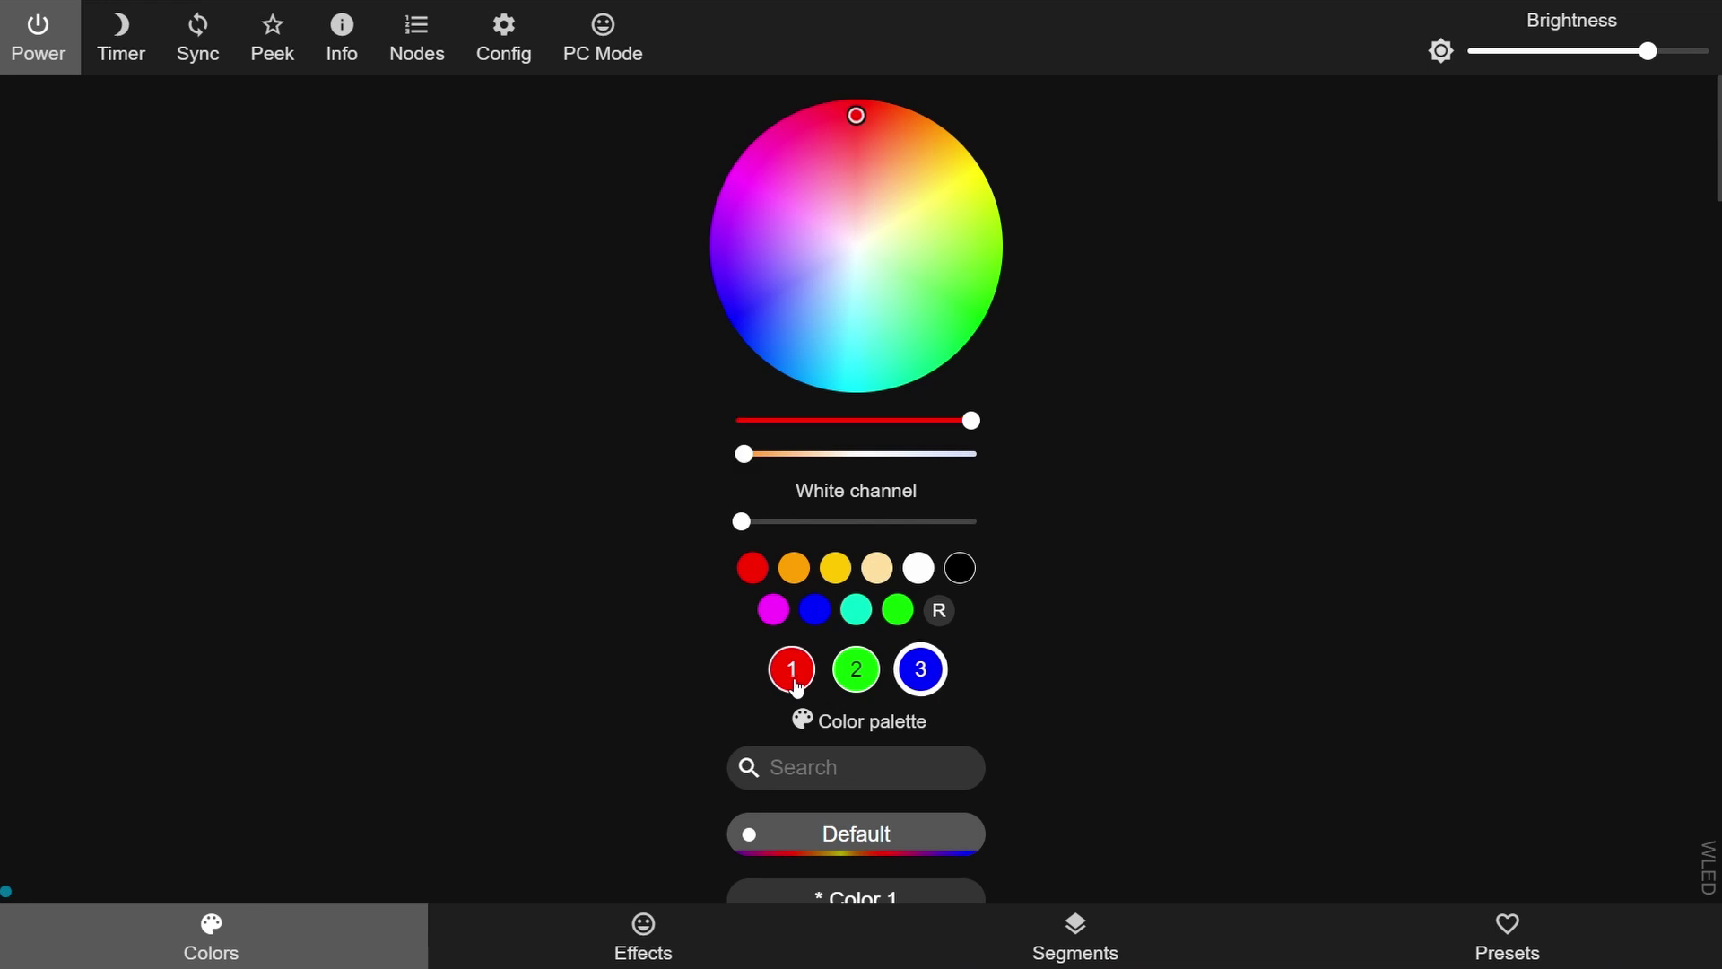
{"action": "left_click", "coordinate": [939, 614]}
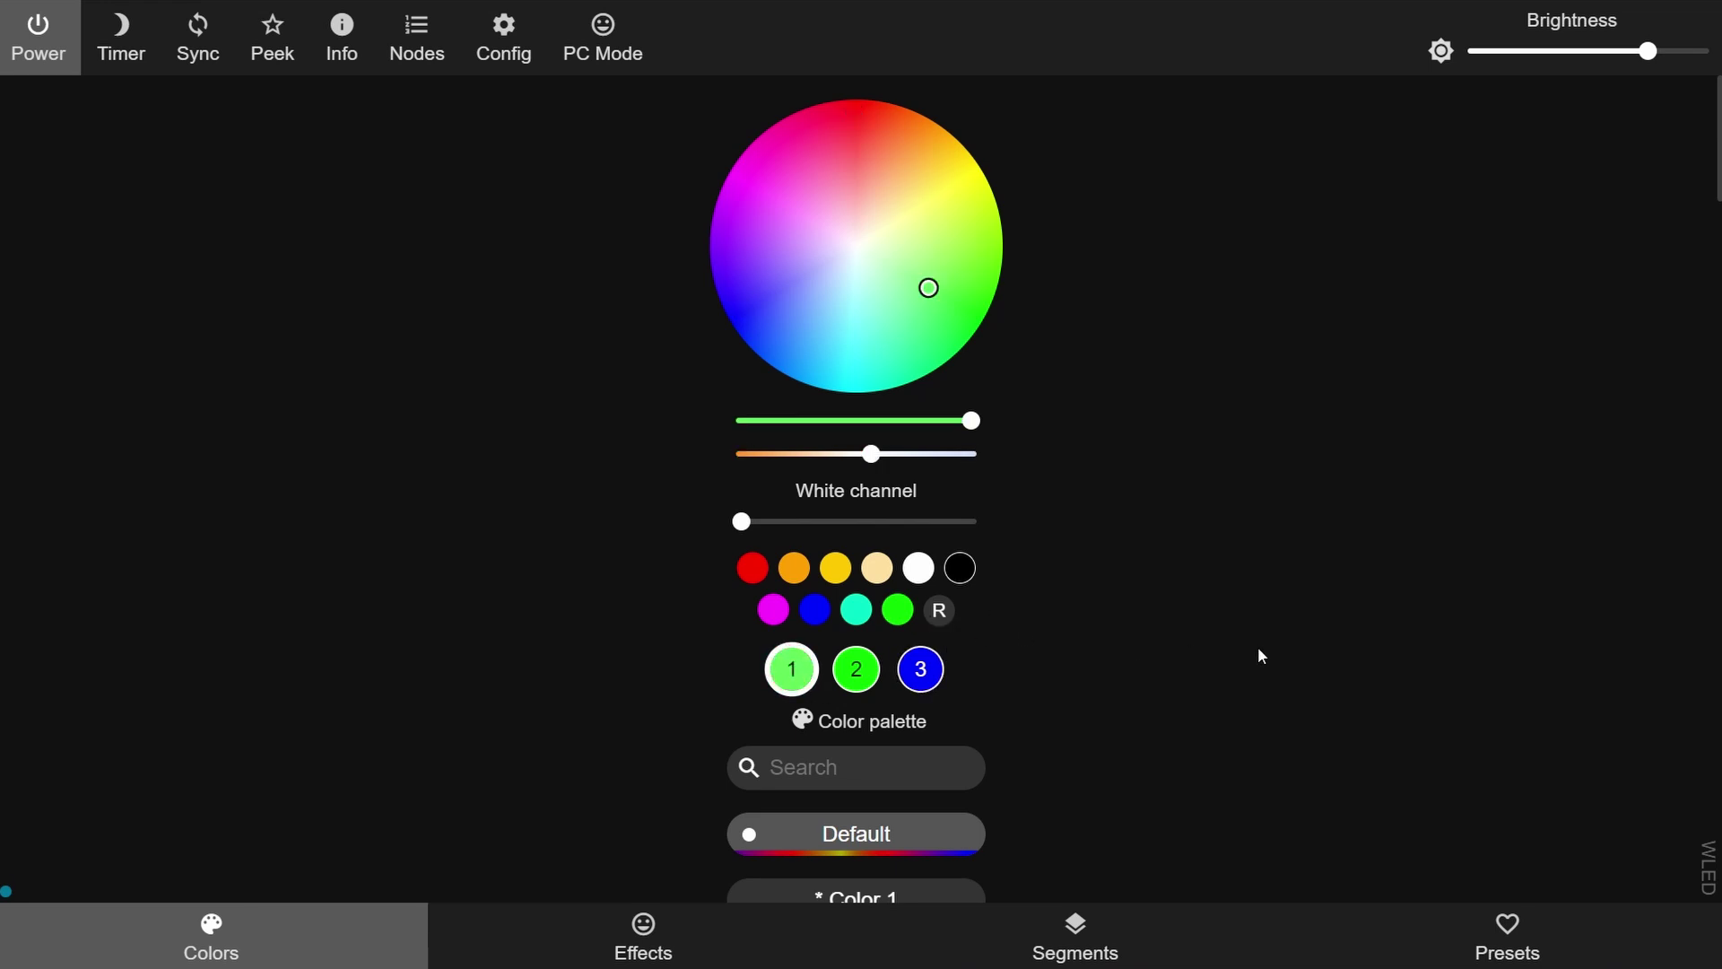
{"action": "left_click", "coordinate": [939, 613]}
{"action": "left_click", "coordinate": [939, 613]}
{"action": "left_click", "coordinate": [939, 612]}
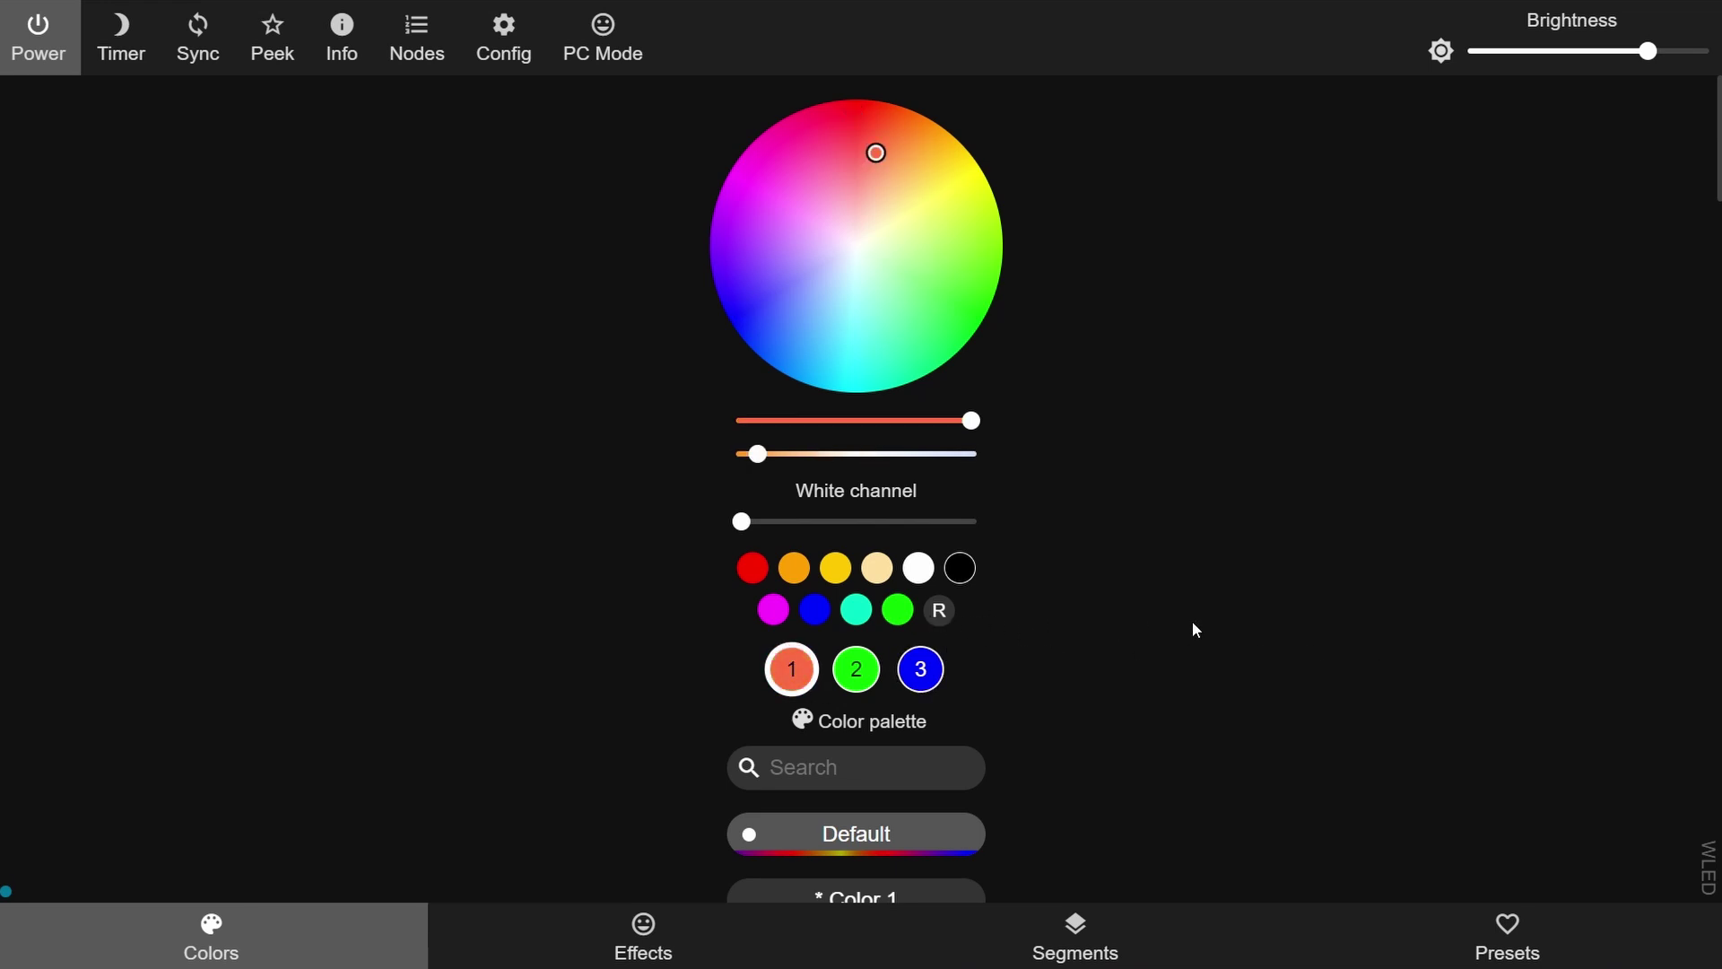
Apply the Magenta palette and lower colour slot 1's value to darken it
{"action": "scroll", "coordinate": [1172, 588], "scroll_direction": "down", "scroll_amount": 20}
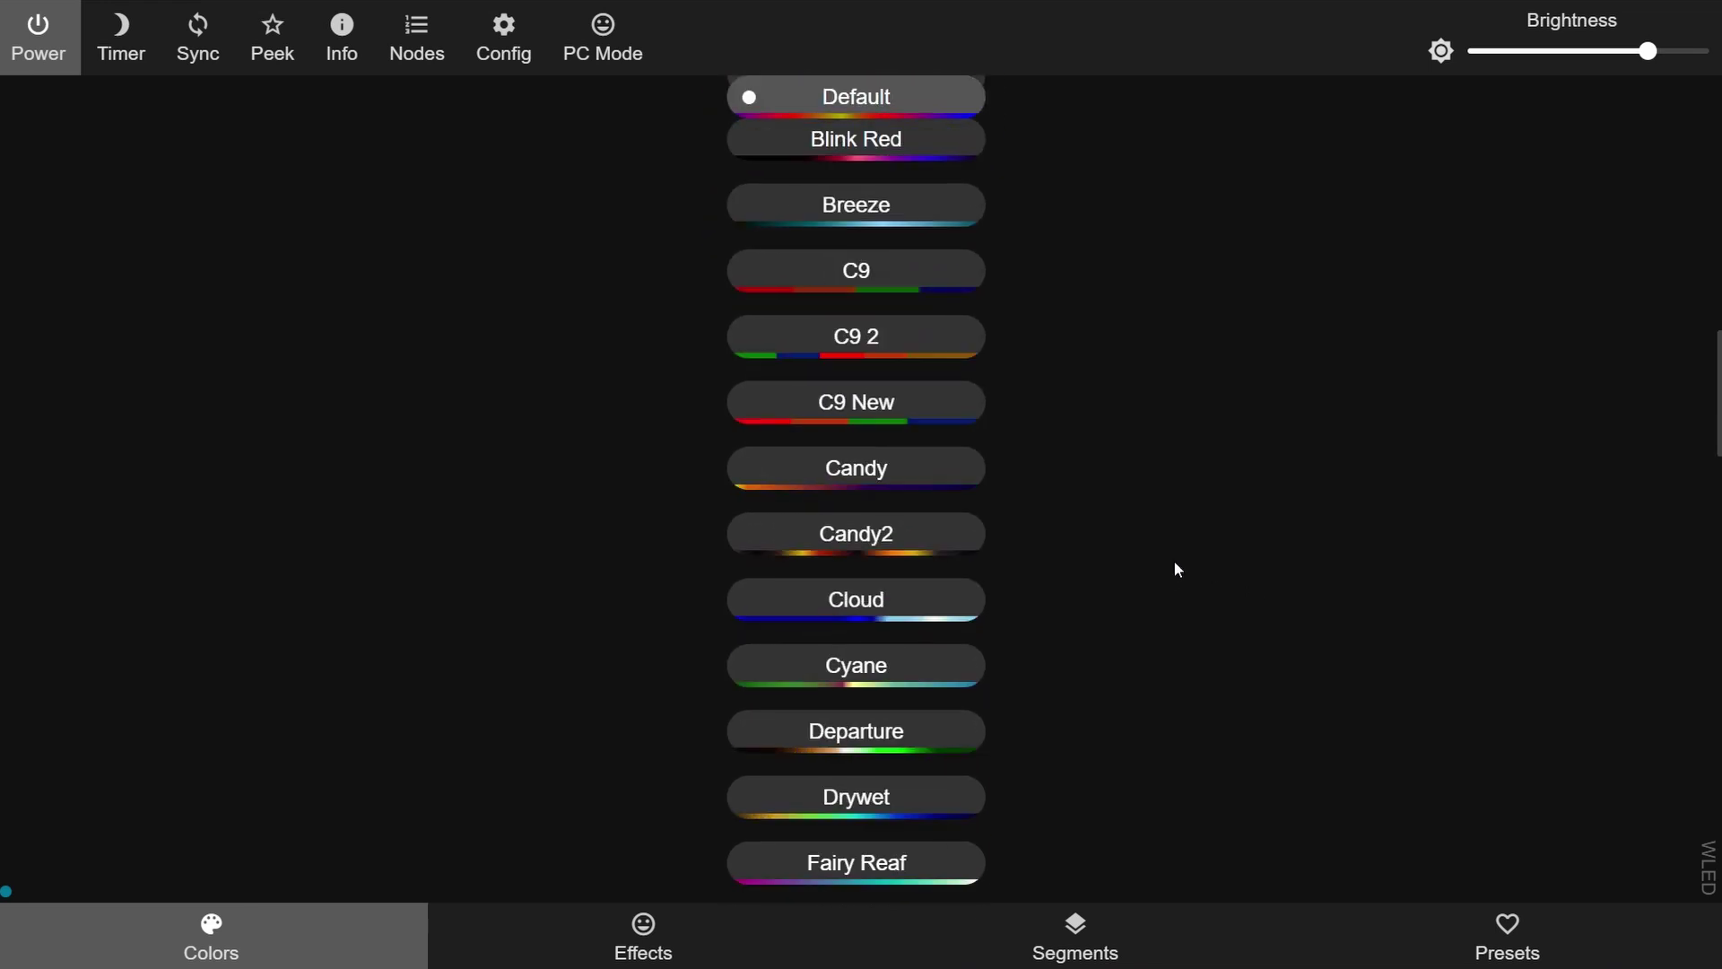
{"action": "scroll", "coordinate": [1175, 566], "scroll_direction": "down", "scroll_amount": 8}
{"action": "left_click", "coordinate": [921, 219]}
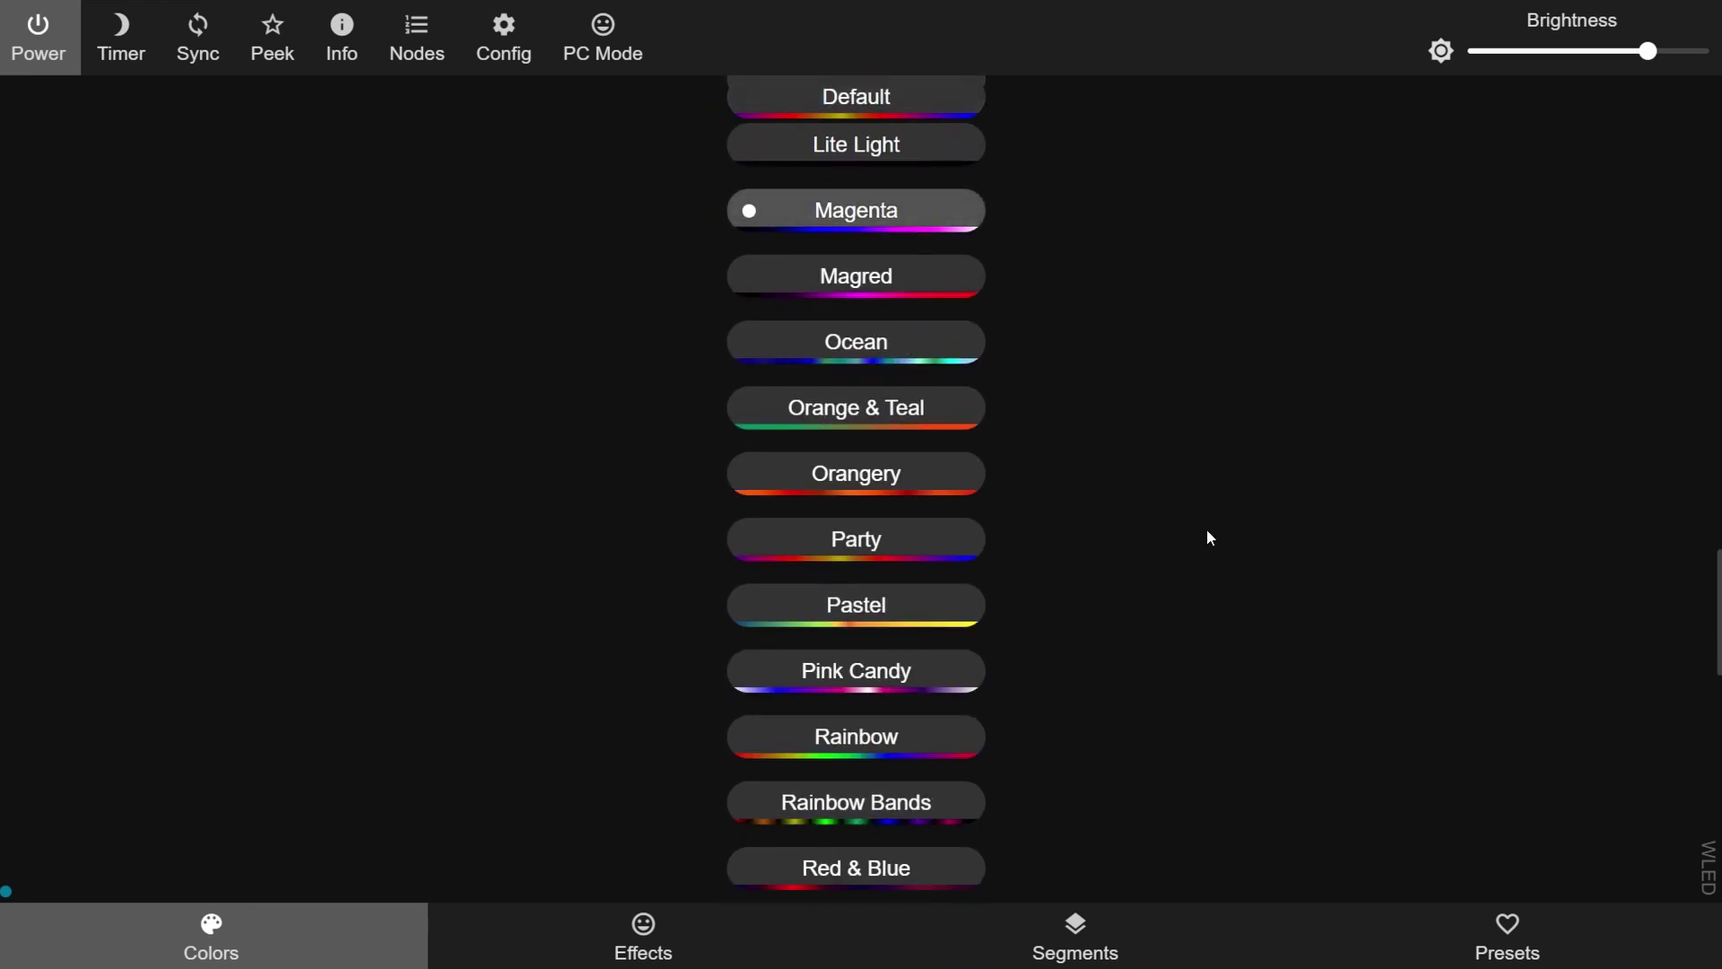
{"action": "scroll", "coordinate": [1206, 542], "scroll_direction": "up", "scroll_amount": 20}
{"action": "left_click_drag", "start_coordinate": [967, 420], "coordinate": [816, 420]}
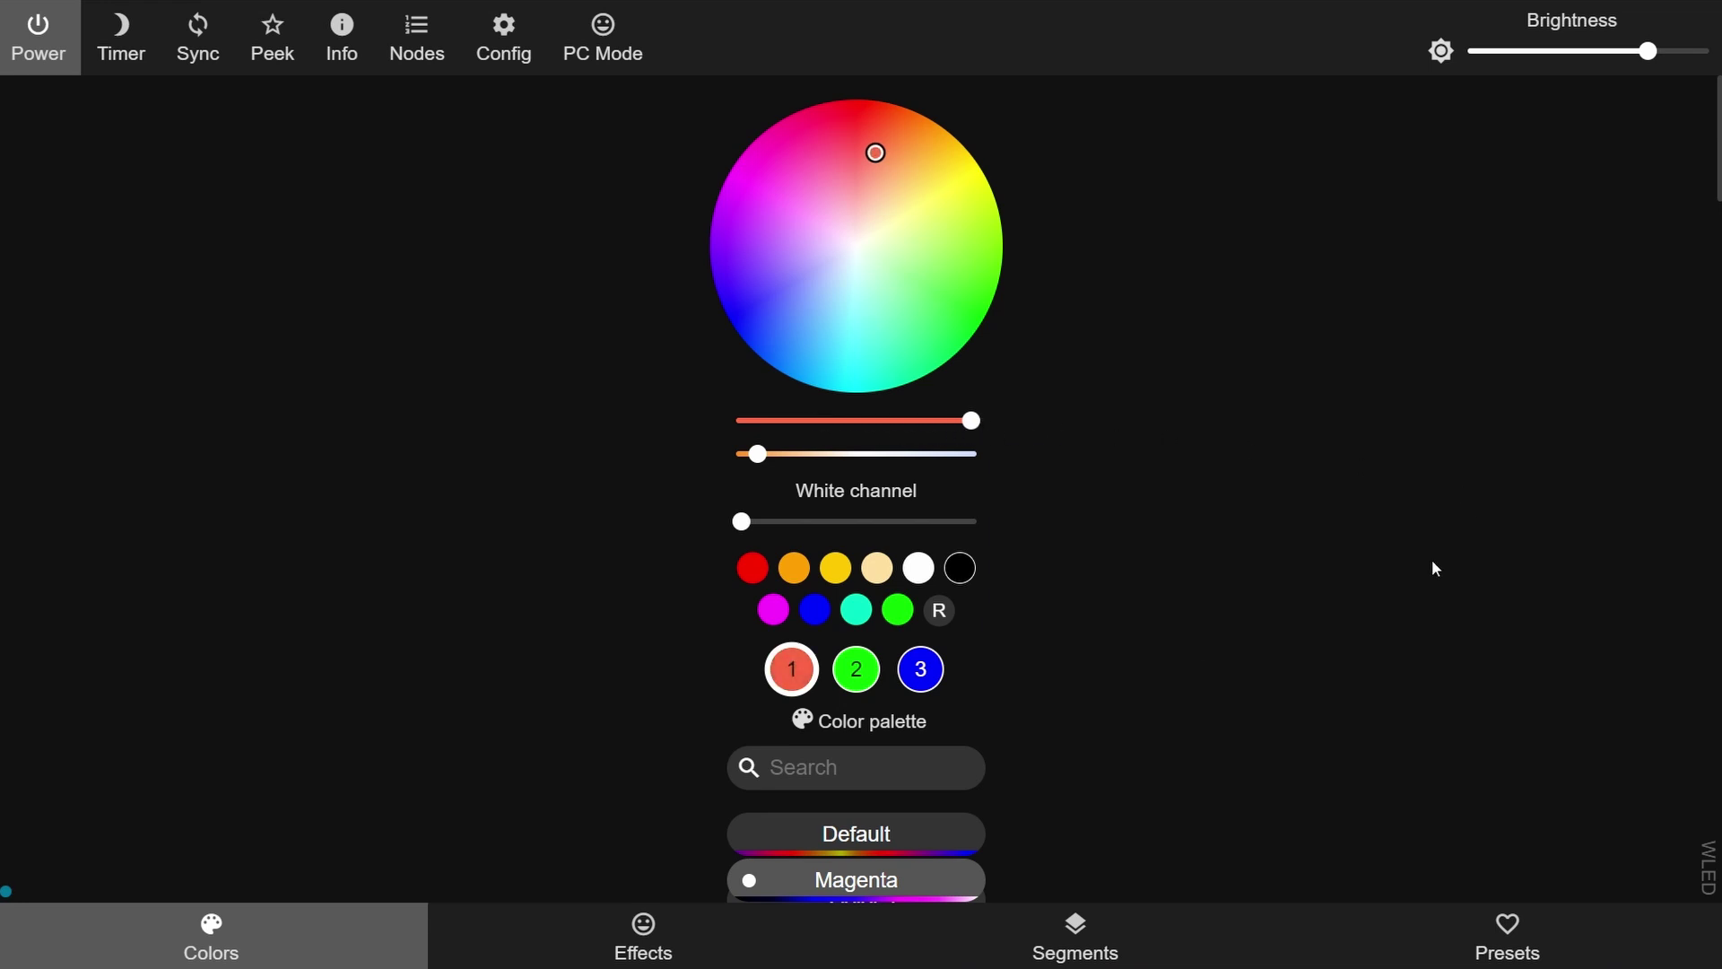
{"action": "left_click_drag", "start_coordinate": [883, 421], "coordinate": [1188, 435]}
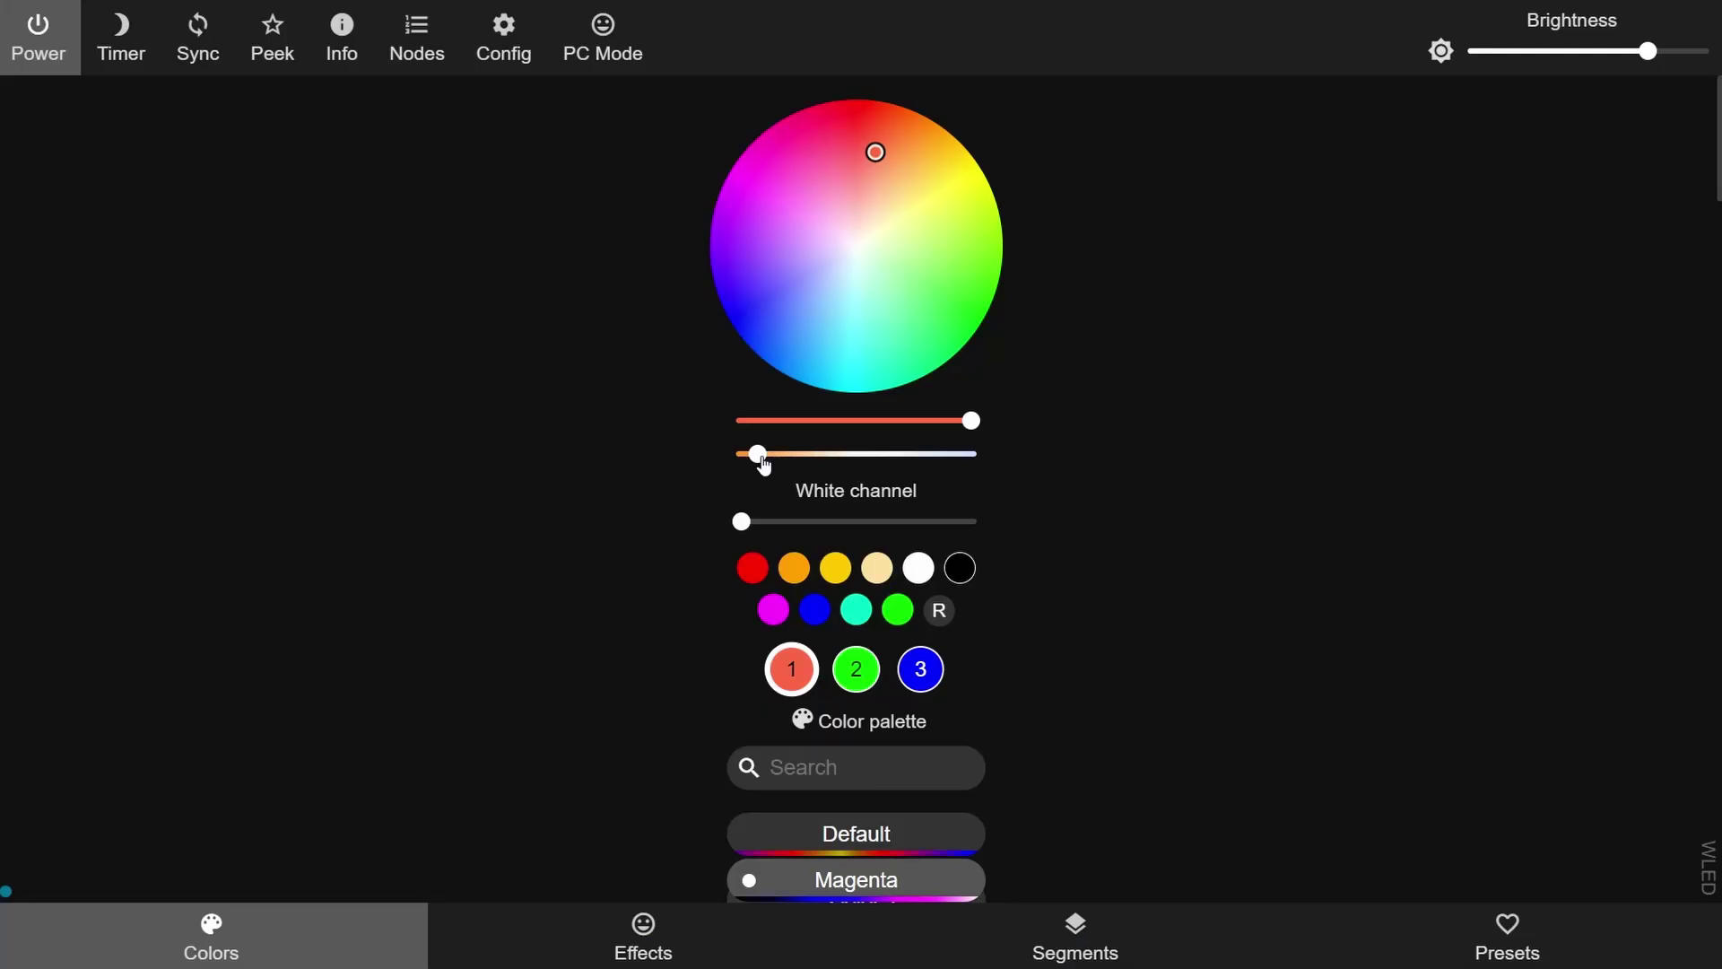
Adjust colour temperature and white to full, set slot 1 to red, and show the effects list
{"action": "left_click_drag", "start_coordinate": [765, 466], "coordinate": [878, 466]}
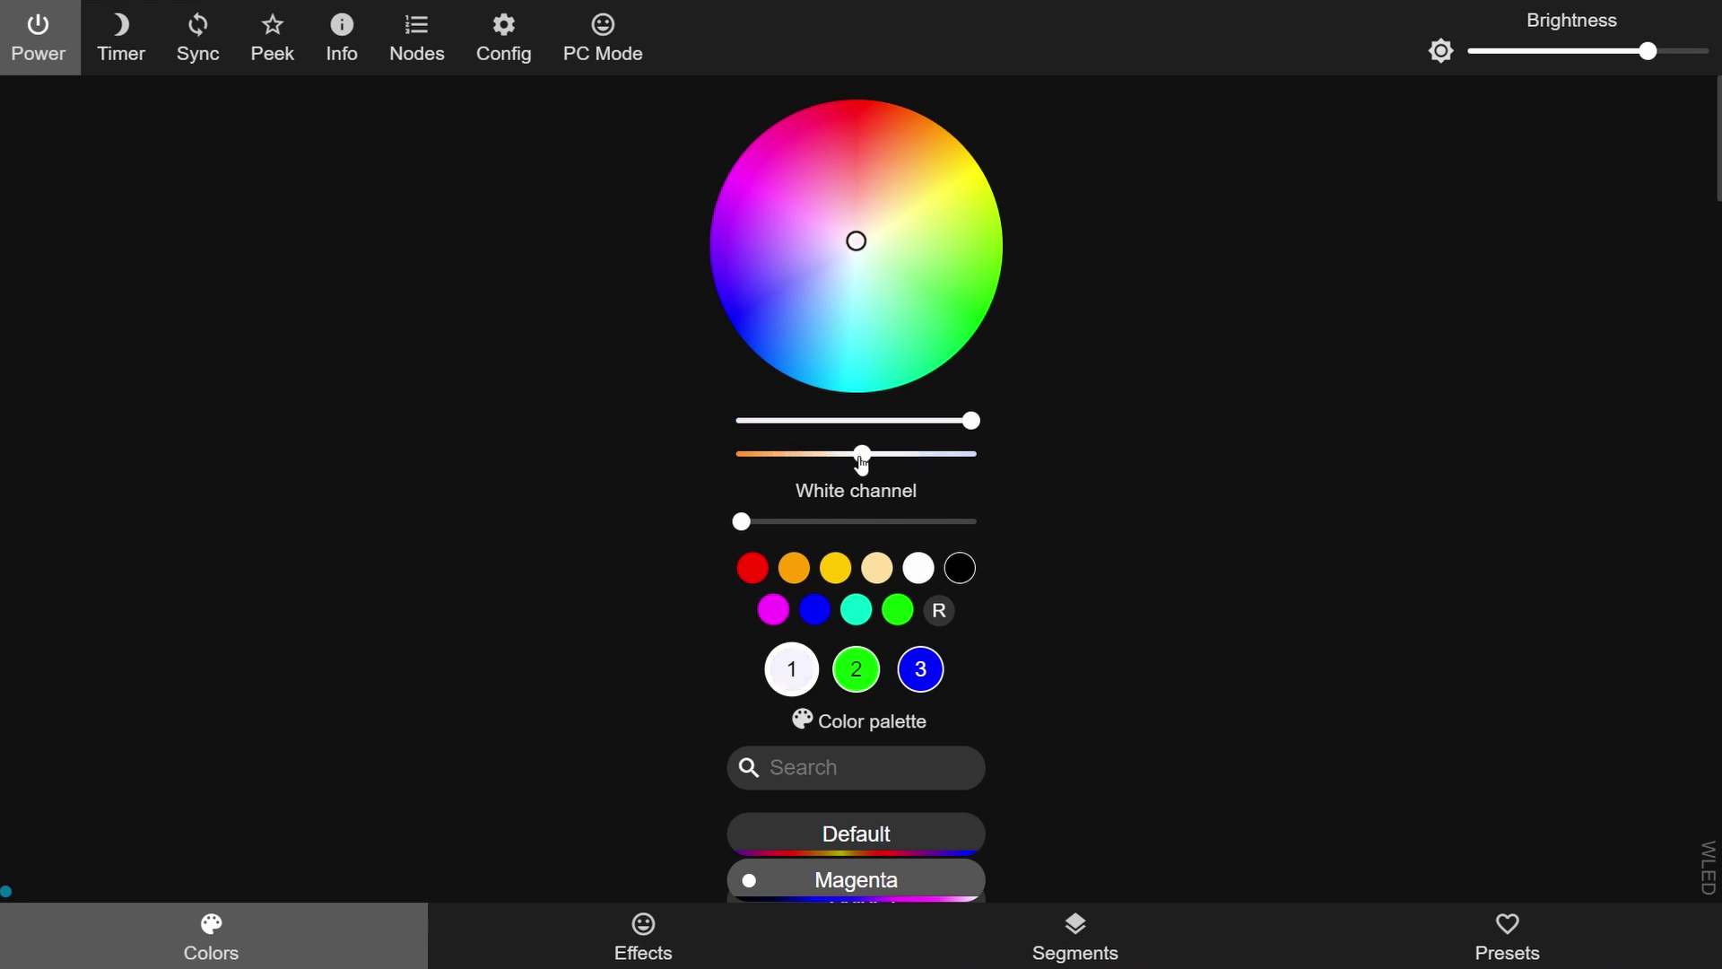
{"action": "mouse_move", "coordinate": [807, 464]}
{"action": "left_mouse_down"}
{"action": "mouse_move", "coordinate": [953, 472]}
{"action": "mouse_move", "coordinate": [773, 464]}
{"action": "mouse_move", "coordinate": [799, 456]}
{"action": "left_mouse_up"}
{"action": "left_click", "coordinate": [734, 294]}
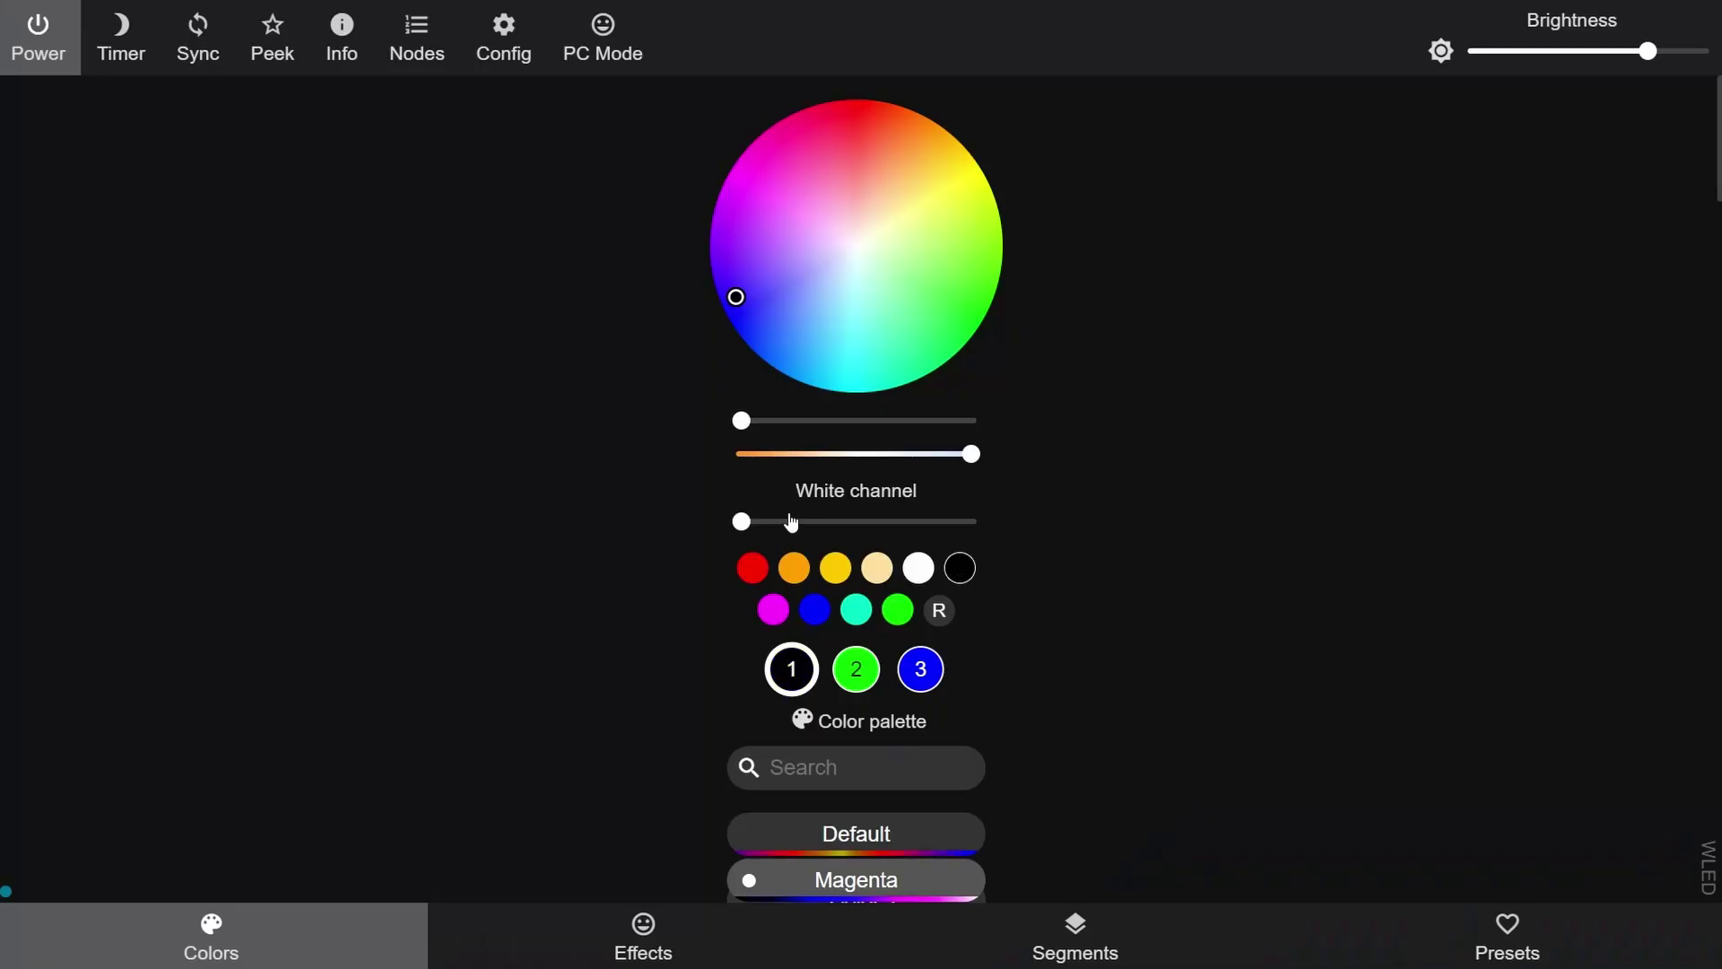
{"action": "left_click_drag", "start_coordinate": [791, 522], "coordinate": [741, 523]}
{"action": "left_click", "coordinate": [753, 568]}
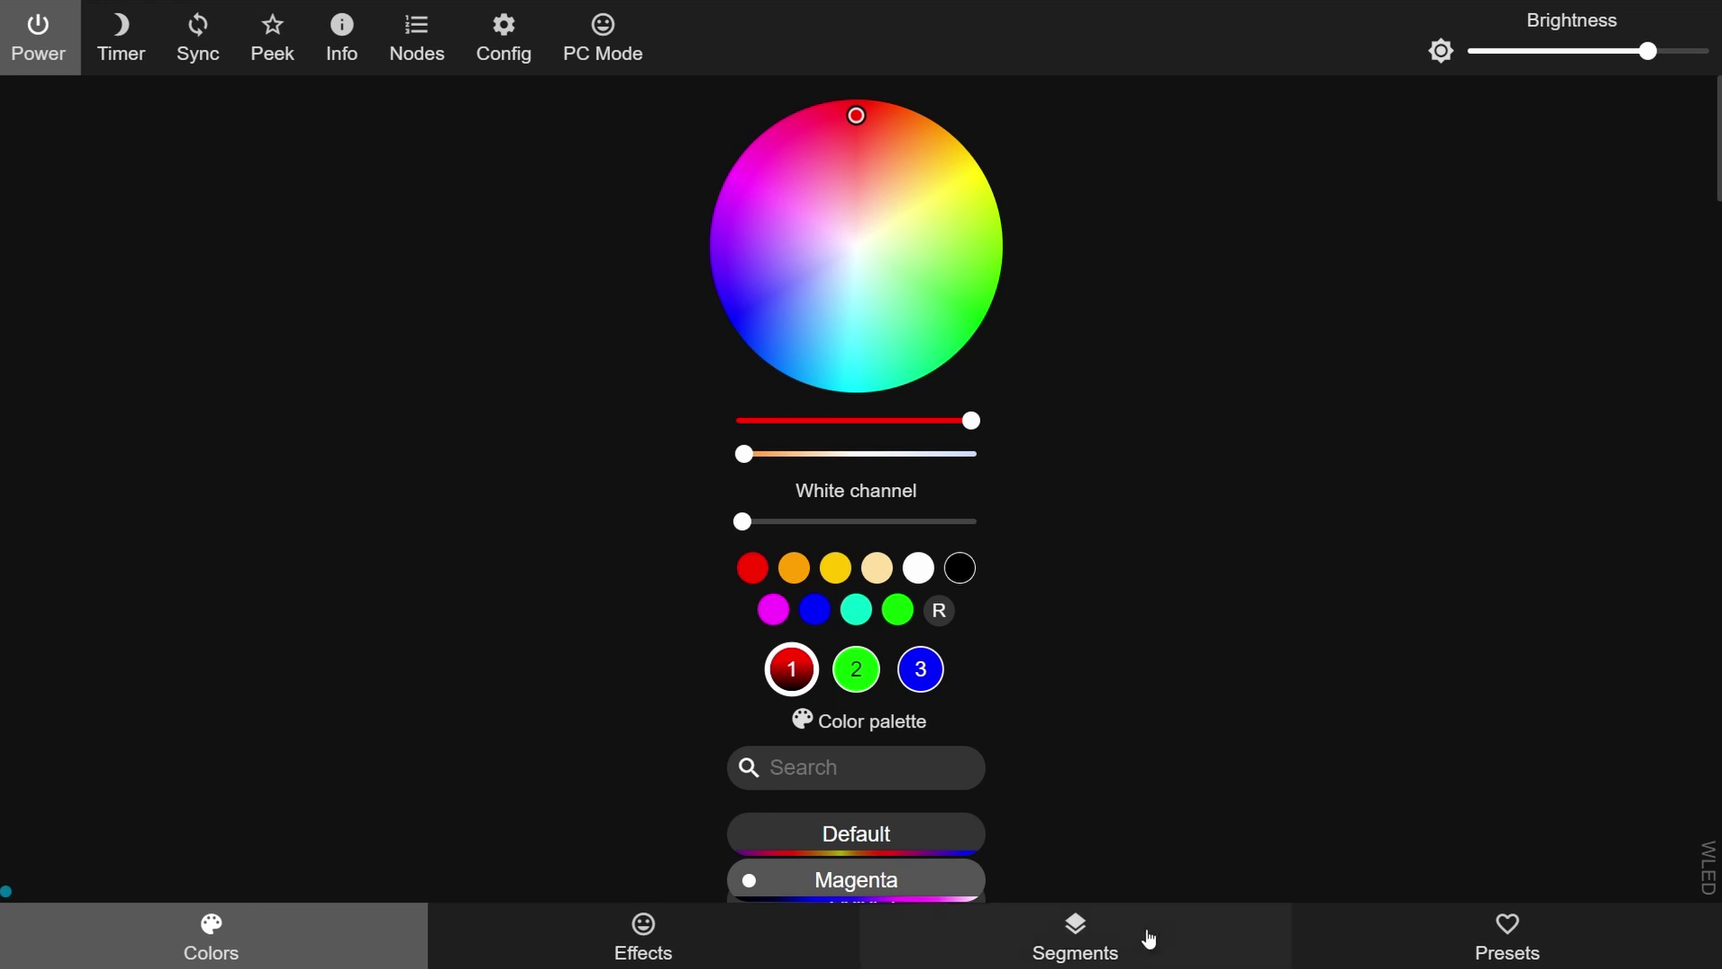
{"action": "left_click", "coordinate": [717, 931]}
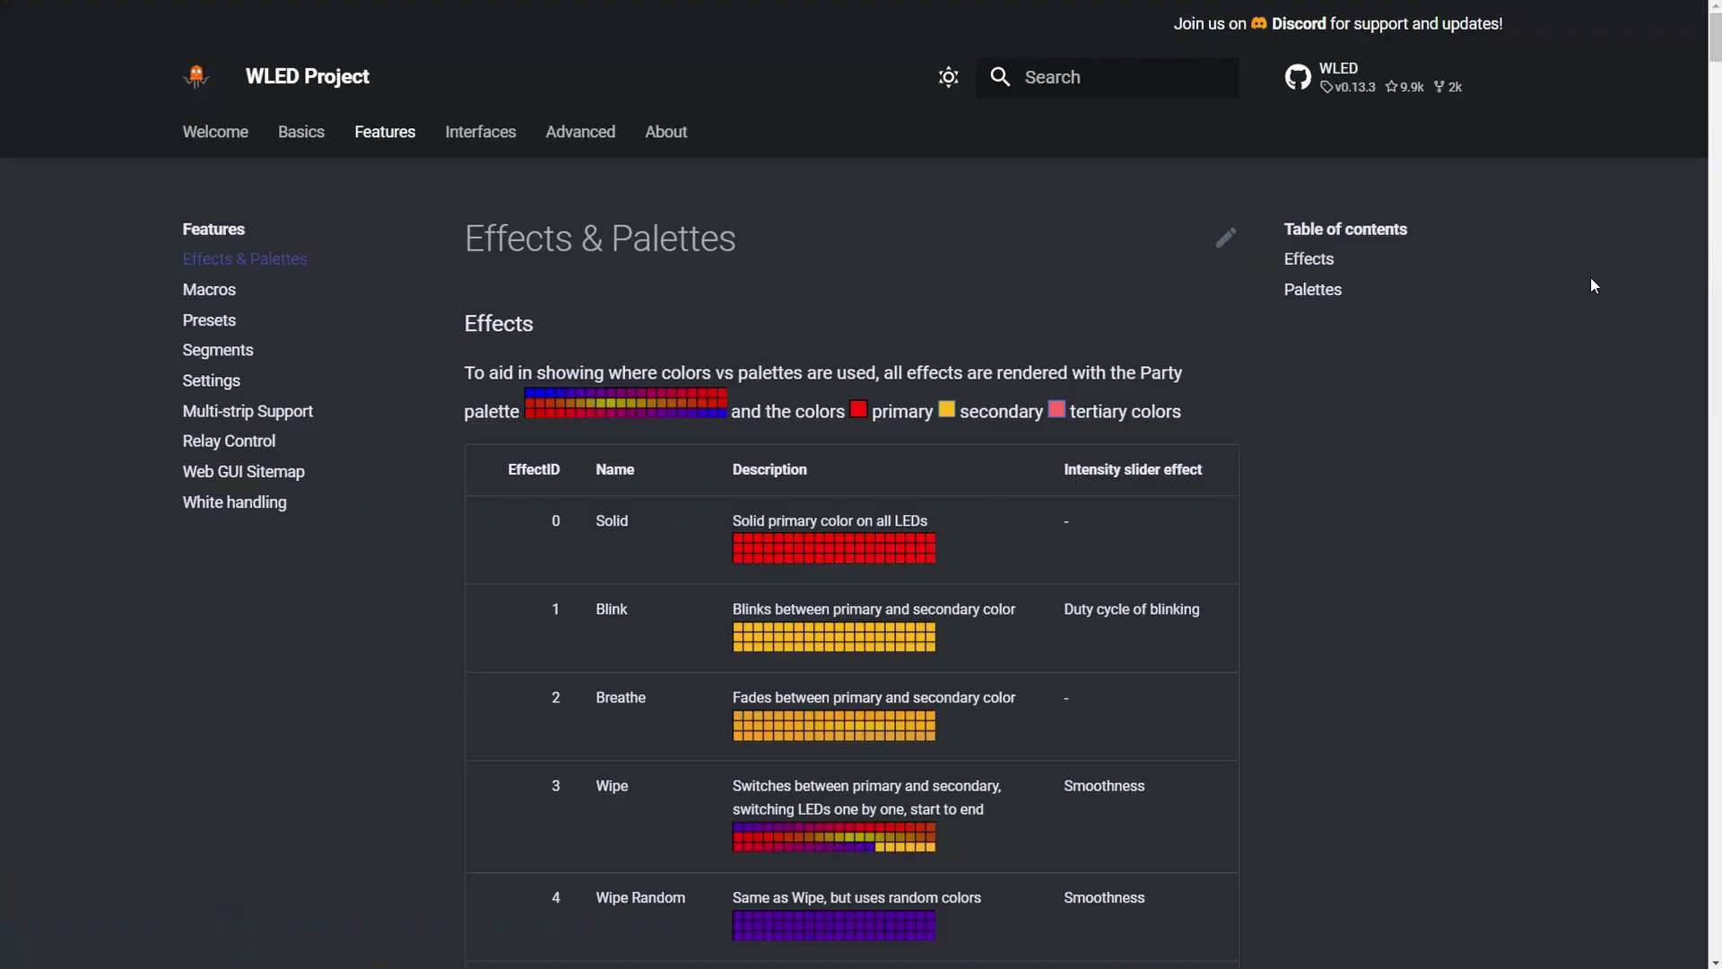
{"action": "middle_click", "coordinate": [1686, 186]}
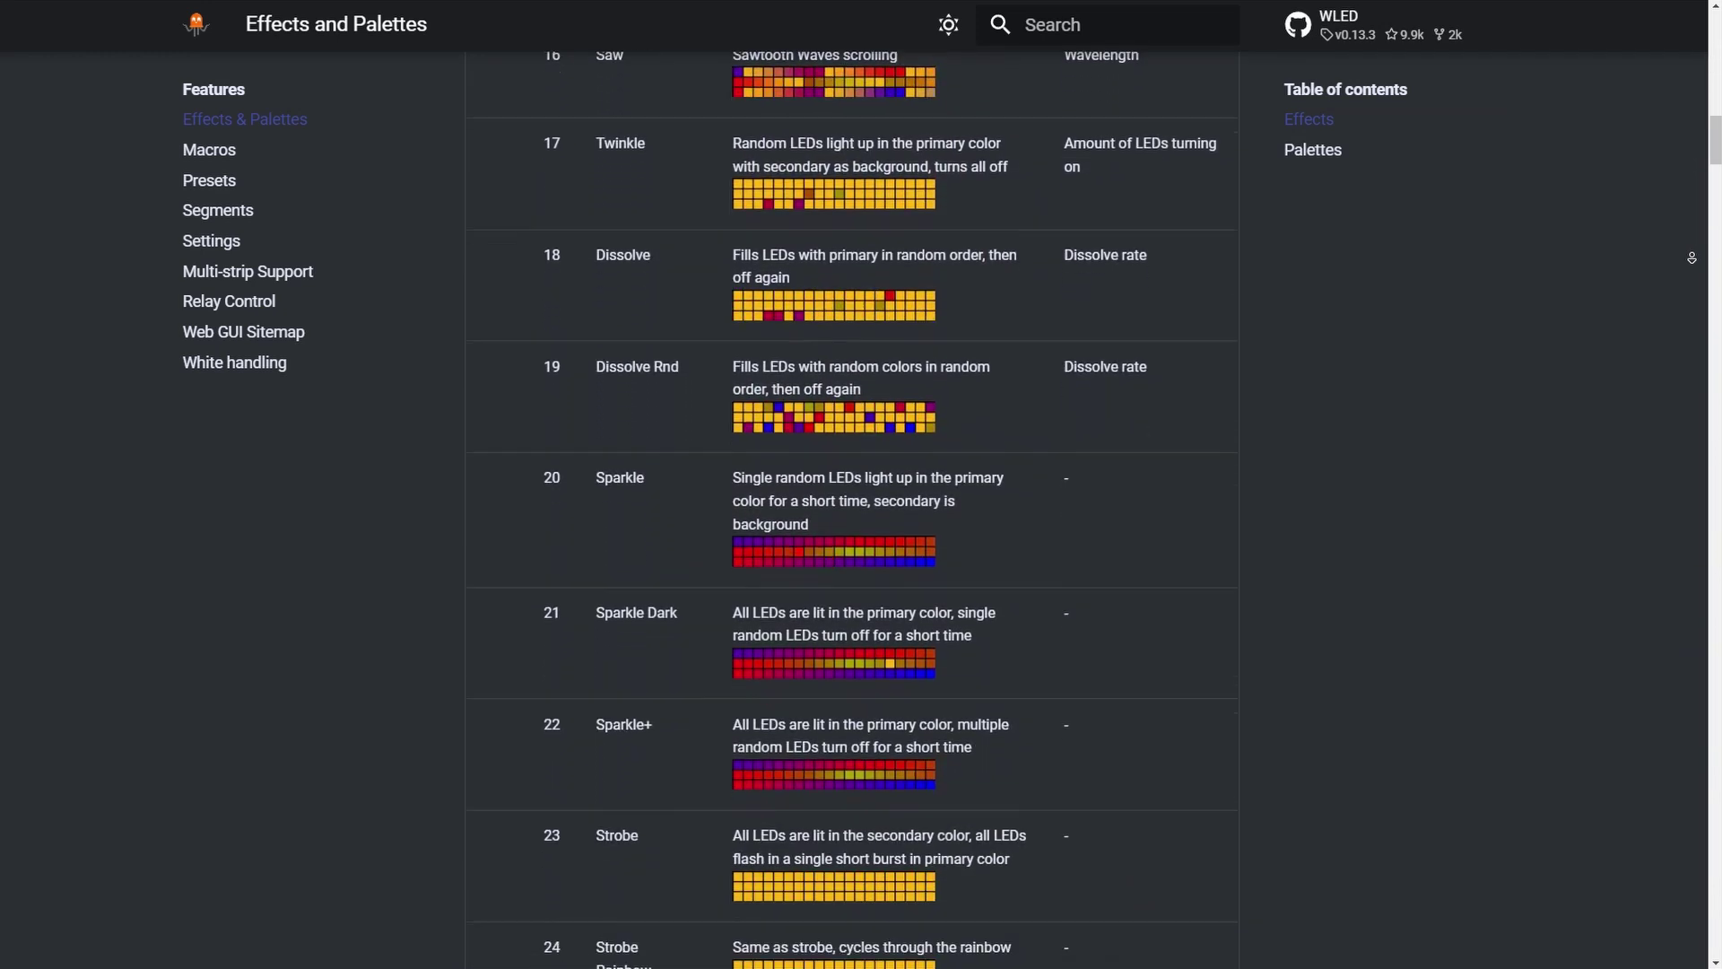
{"action": "left_click", "coordinate": [843, 27]}
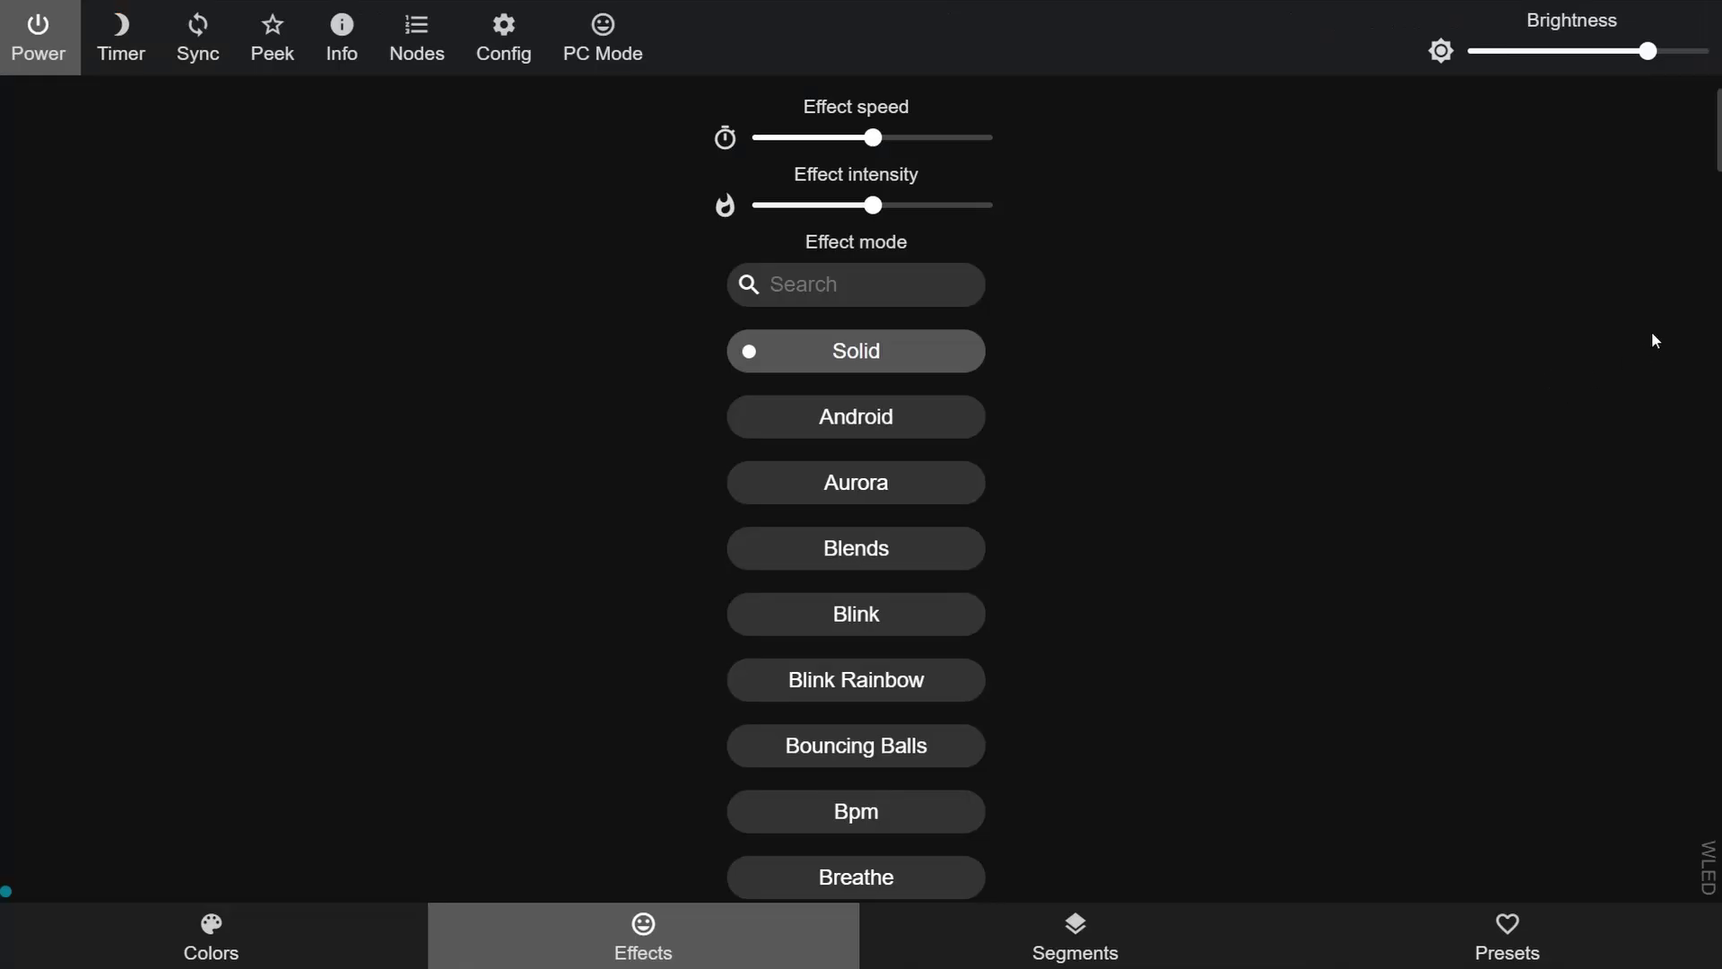
{"action": "middle_click", "coordinate": [1653, 345]}
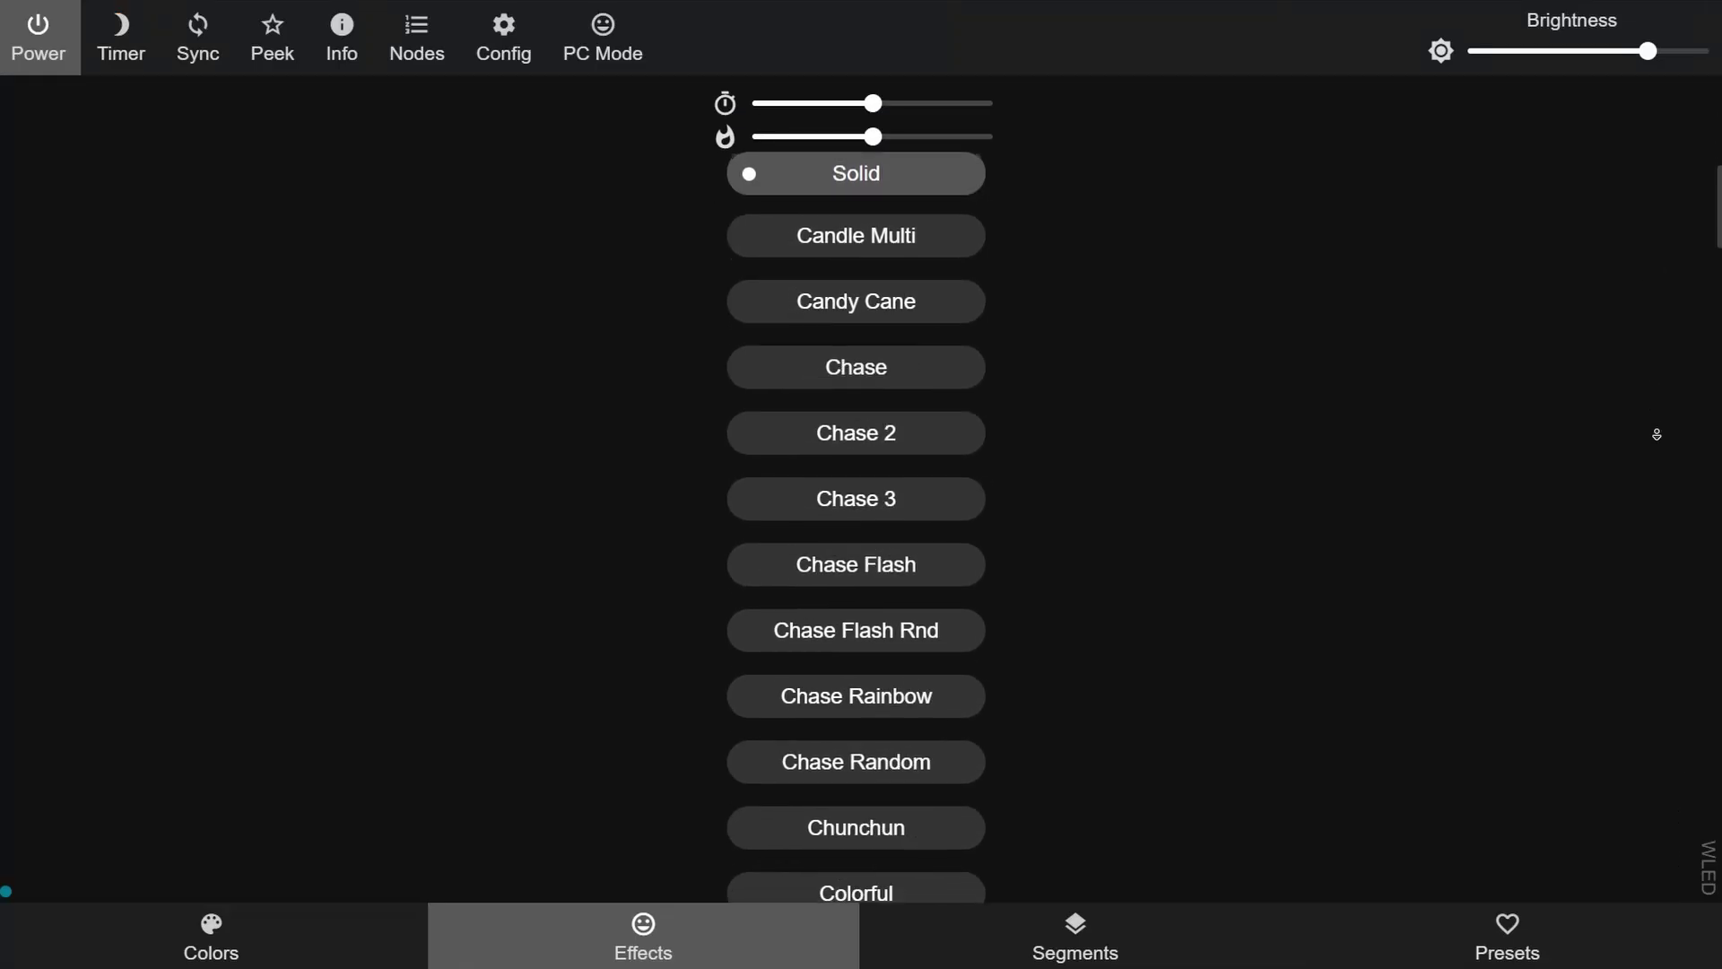
Search effects for 'color', apply Colortwinkles, and raise the effect intensity
{"action": "key", "text": "Home"}
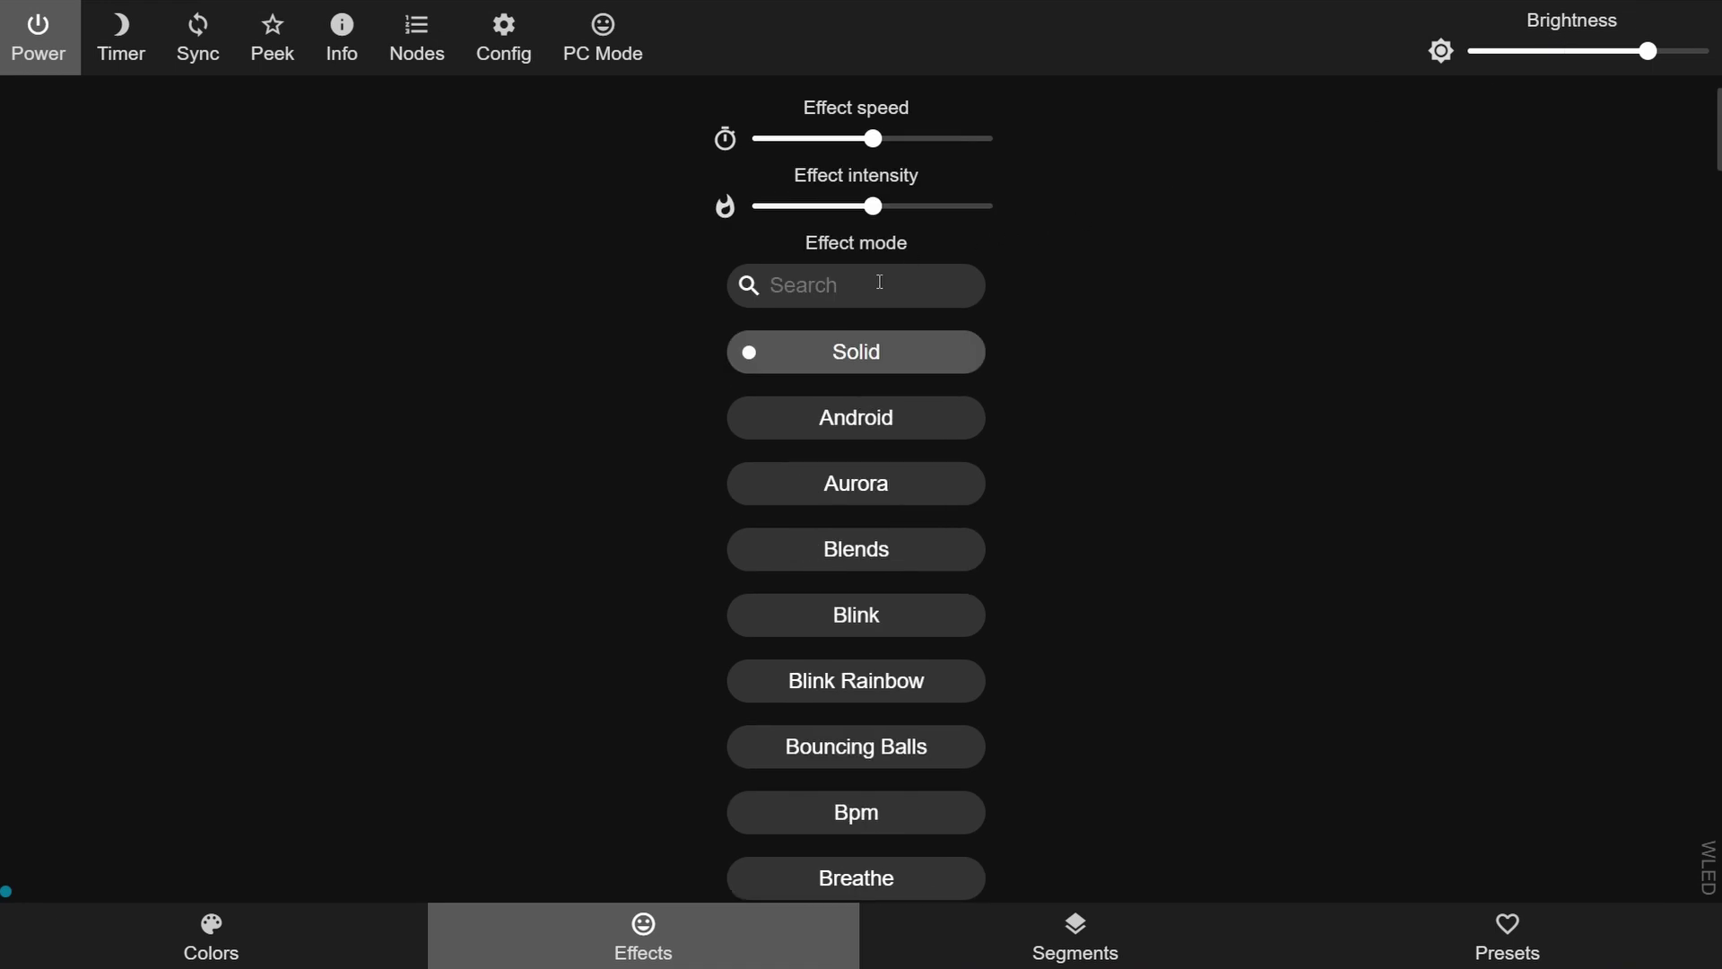
{"action": "left_click", "coordinate": [880, 283]}
{"action": "left_click", "coordinate": [904, 289]}
{"action": "type", "text": "color"}
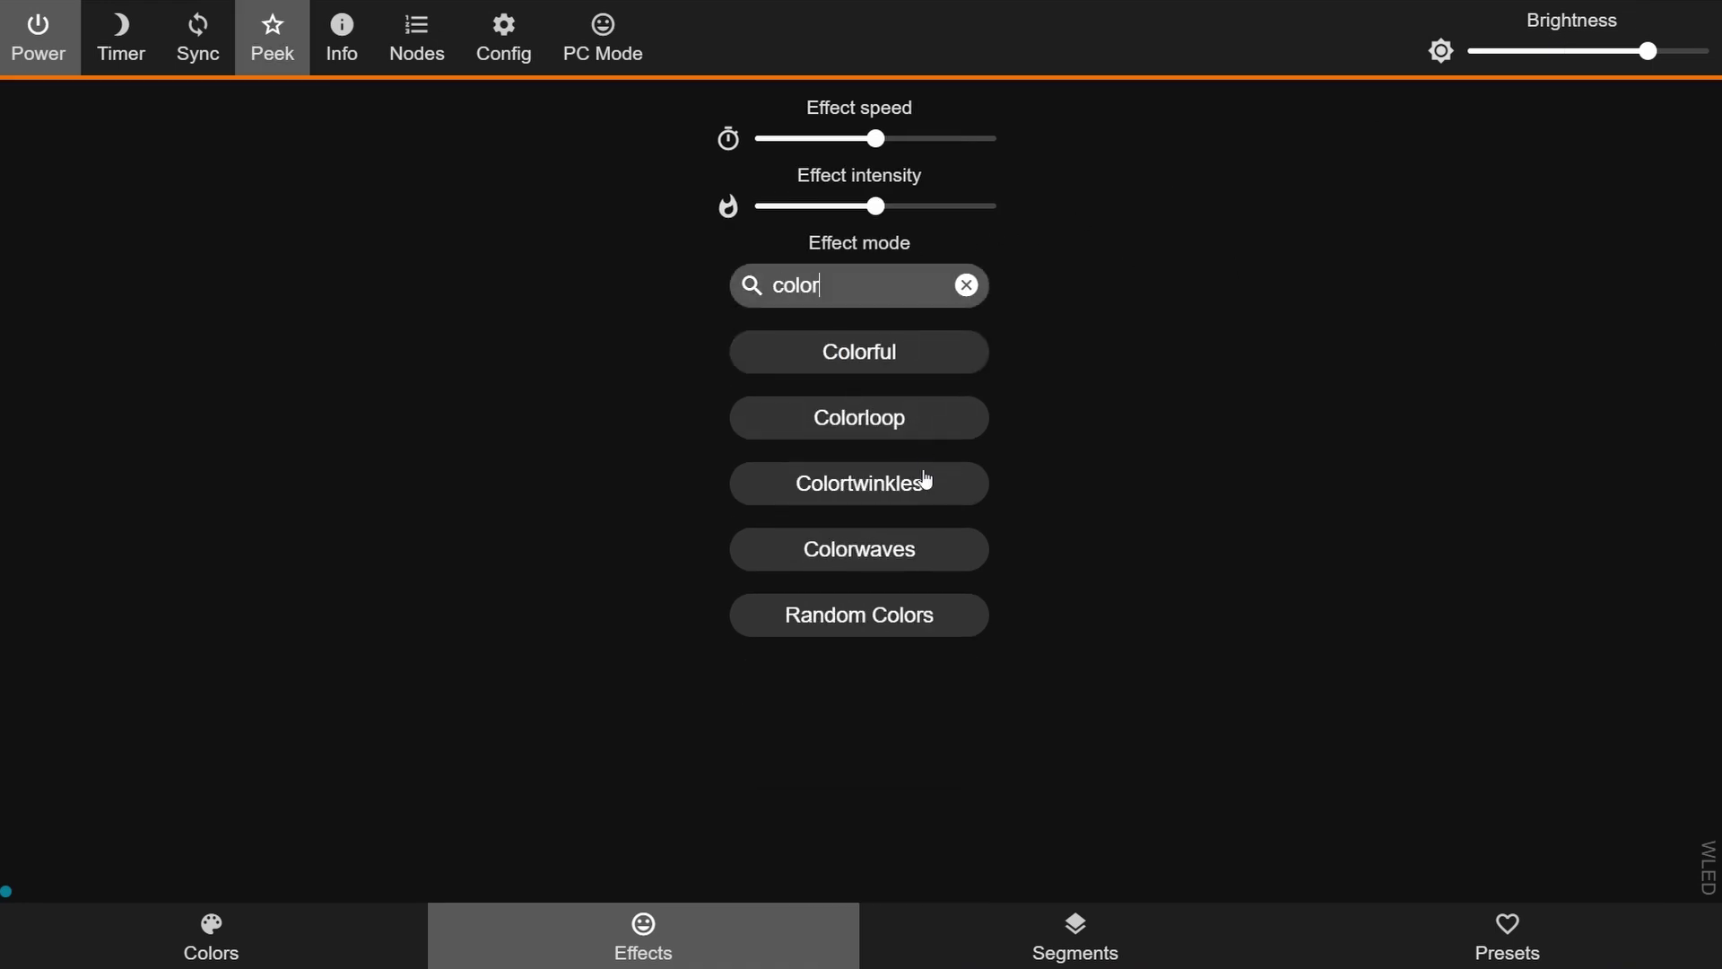
{"action": "left_click", "coordinate": [921, 473]}
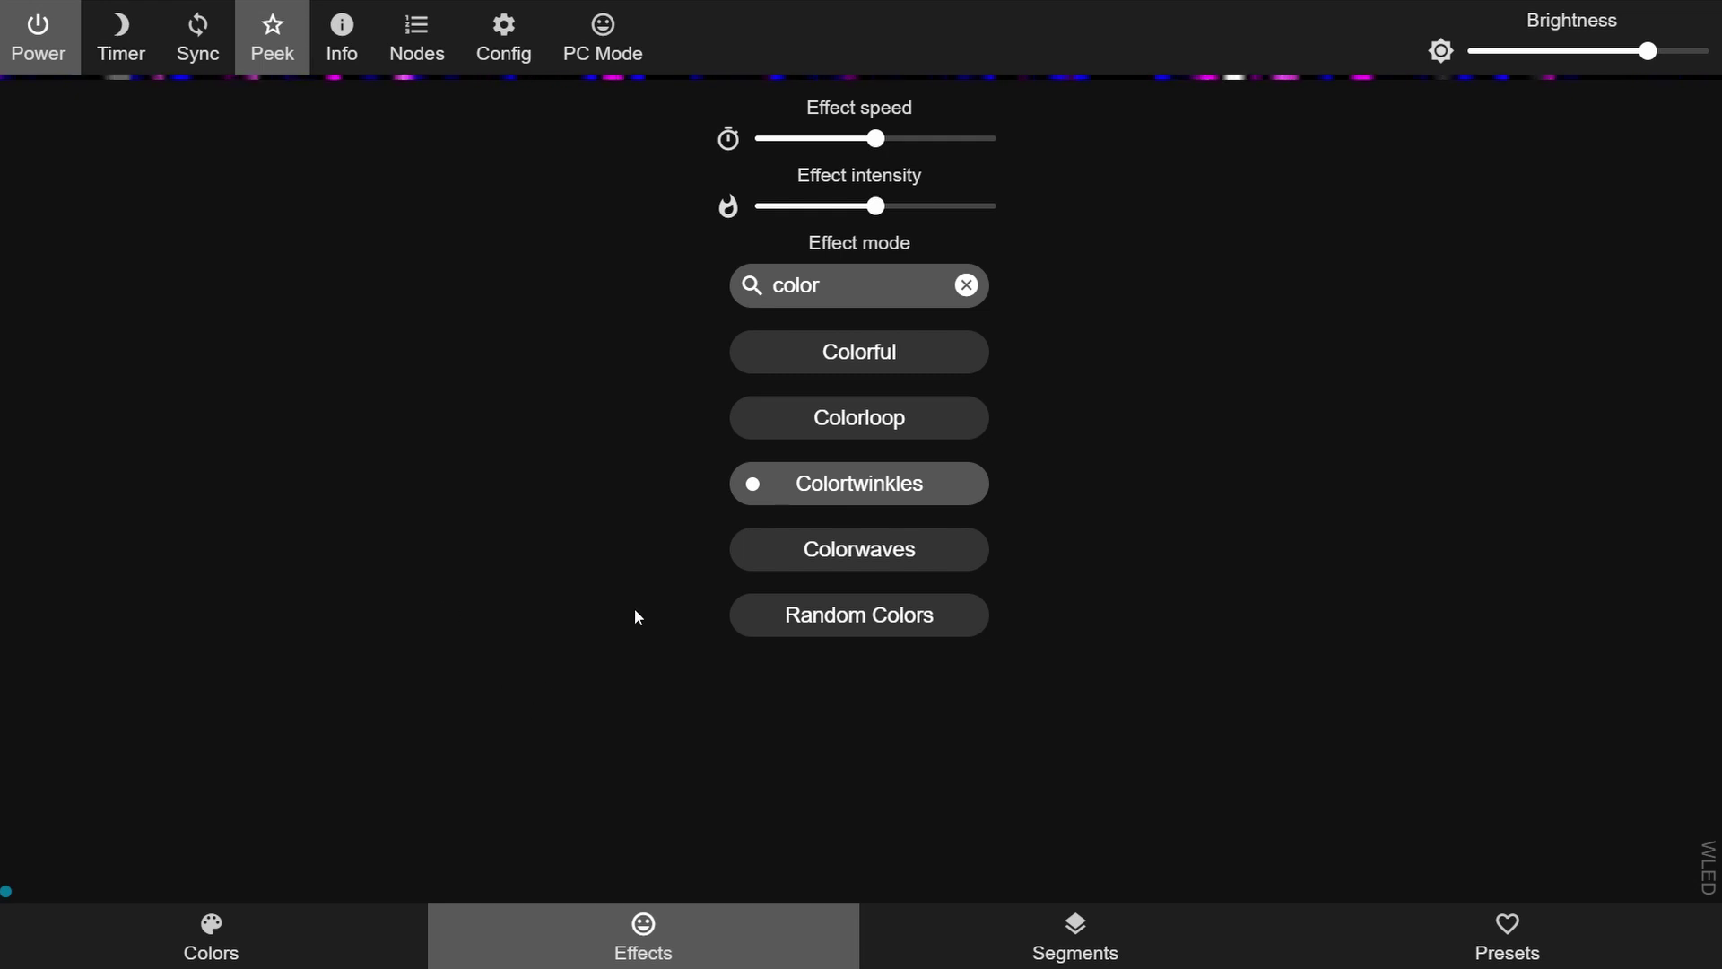
{"action": "left_click_drag", "start_coordinate": [876, 206], "coordinate": [959, 208]}
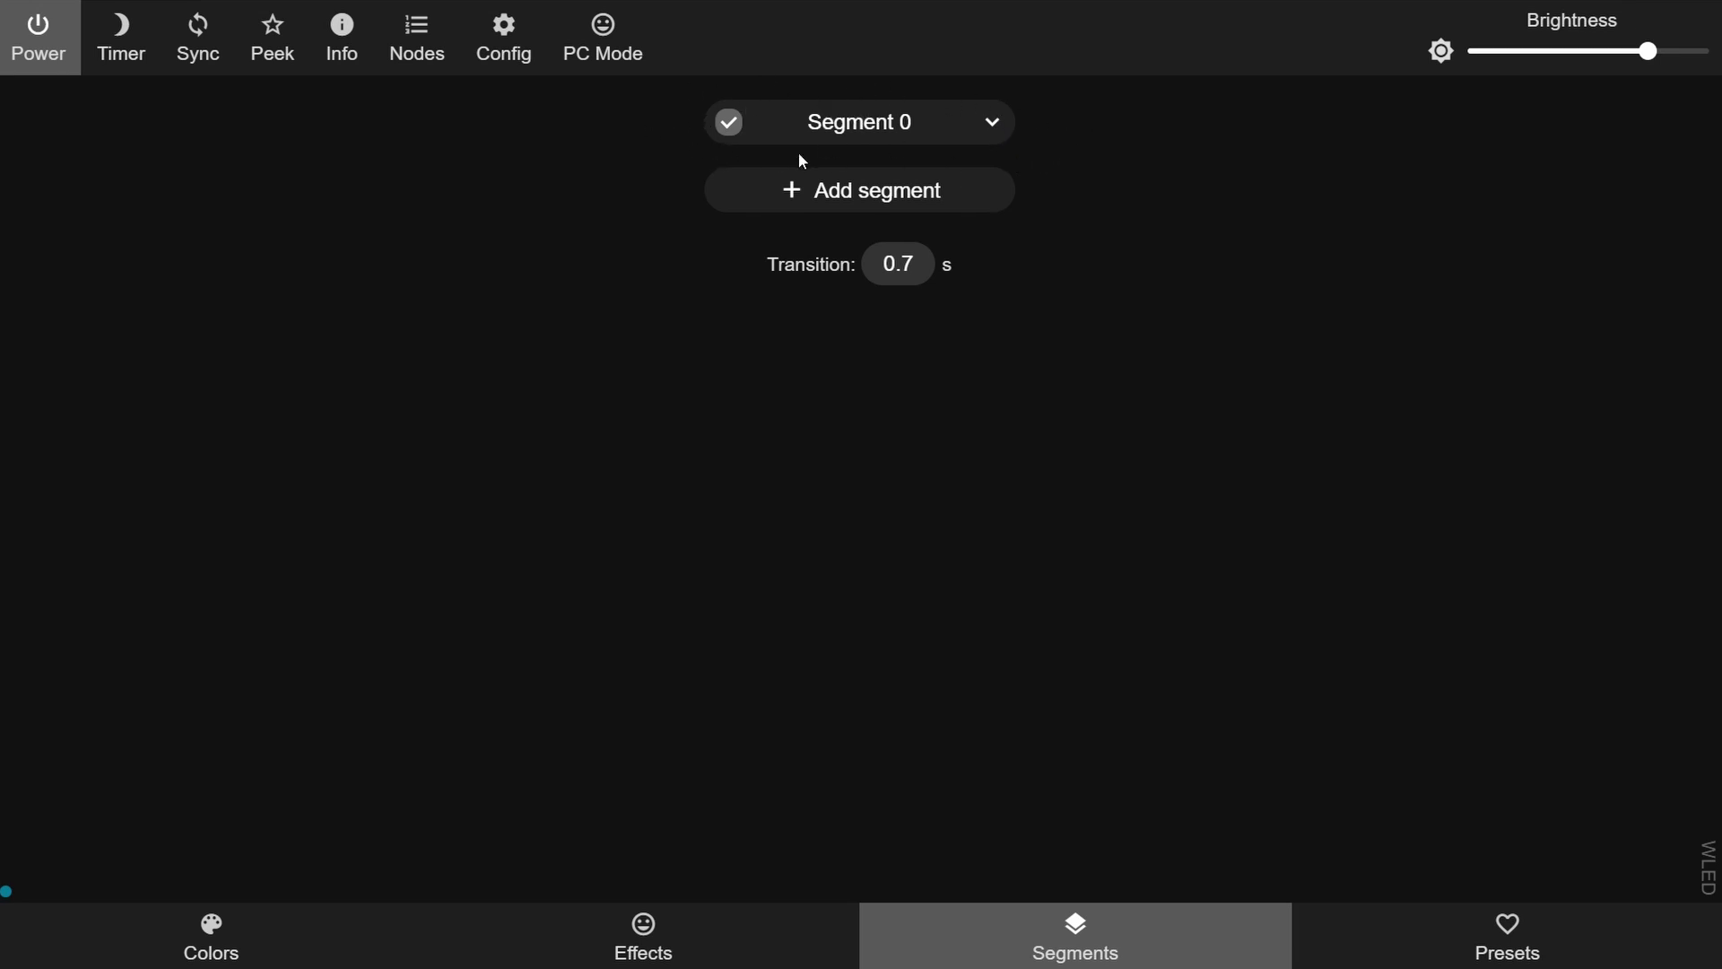
Expand and collapse Segment 0's LED range settings, then start adding a segment
{"action": "left_click", "coordinate": [992, 125]}
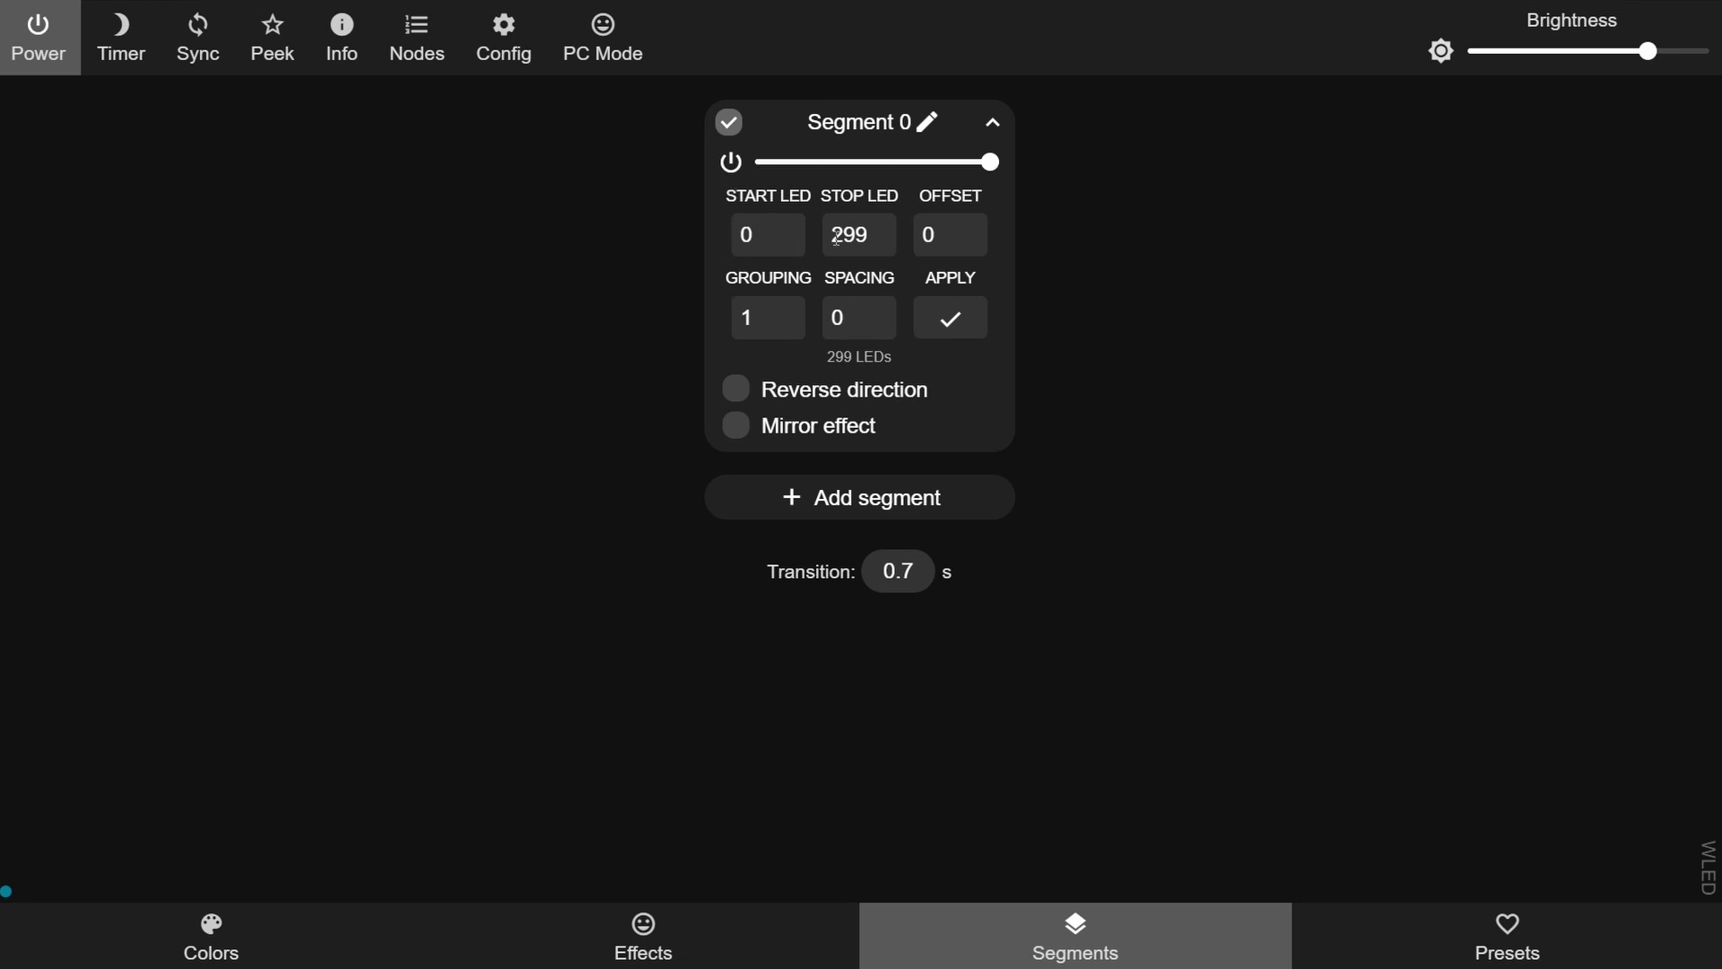
{"action": "left_click", "coordinate": [992, 125]}
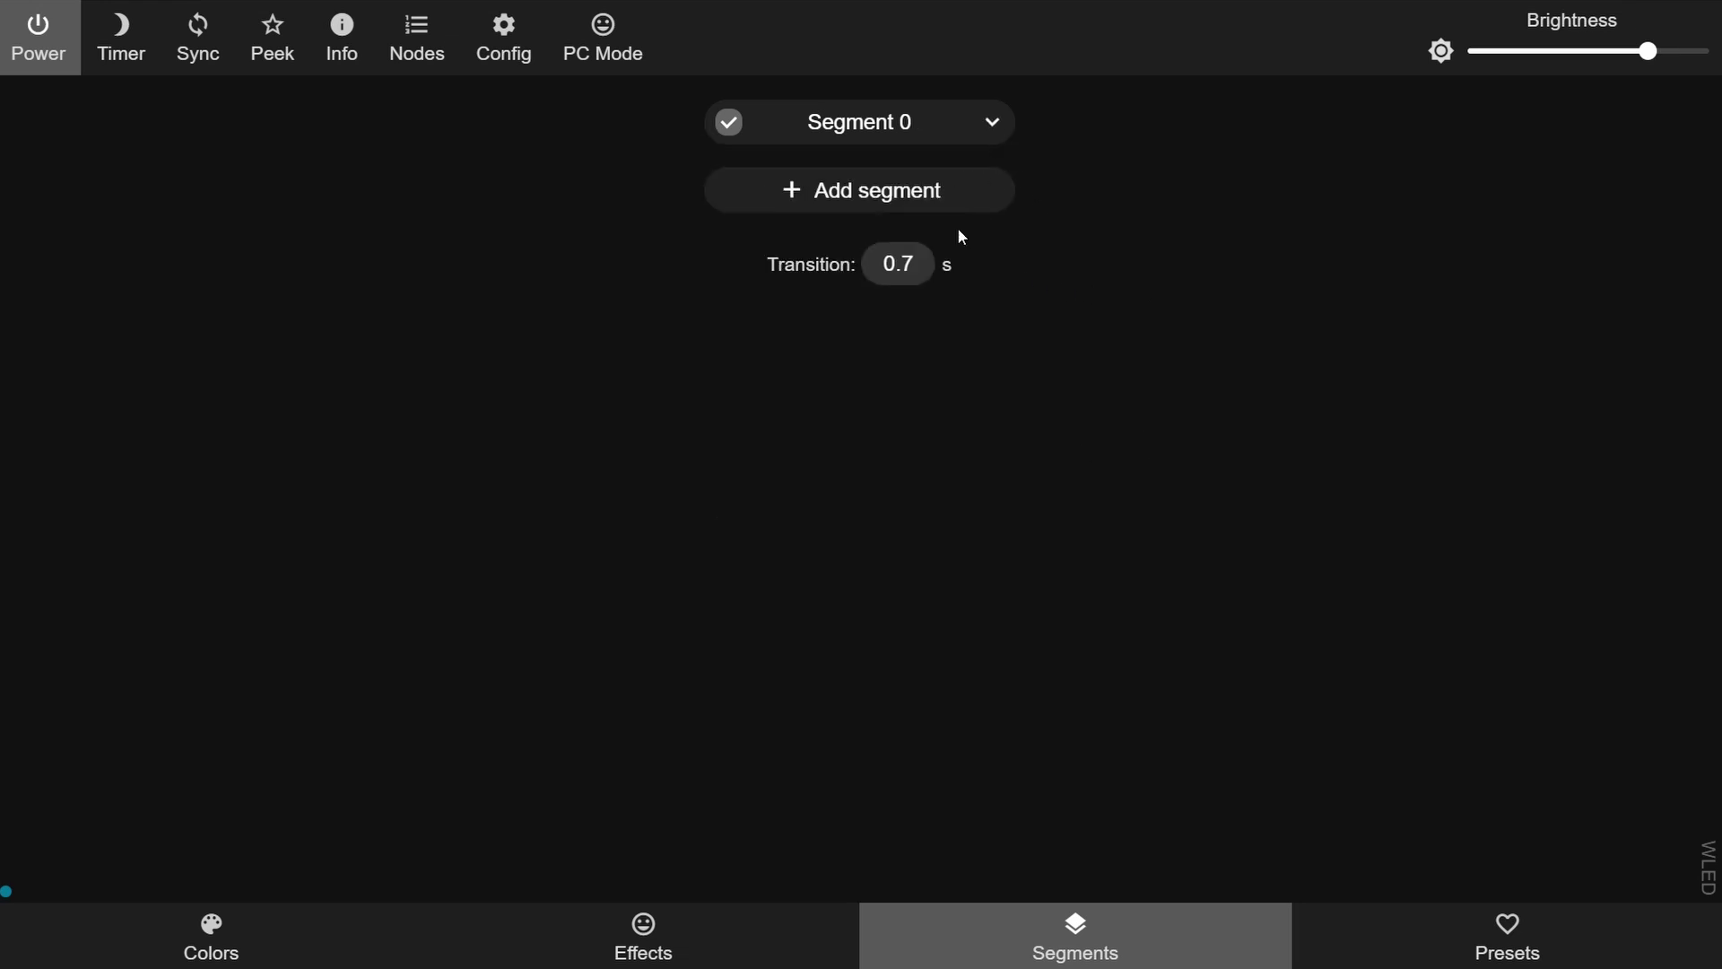
{"action": "left_click", "coordinate": [933, 206]}
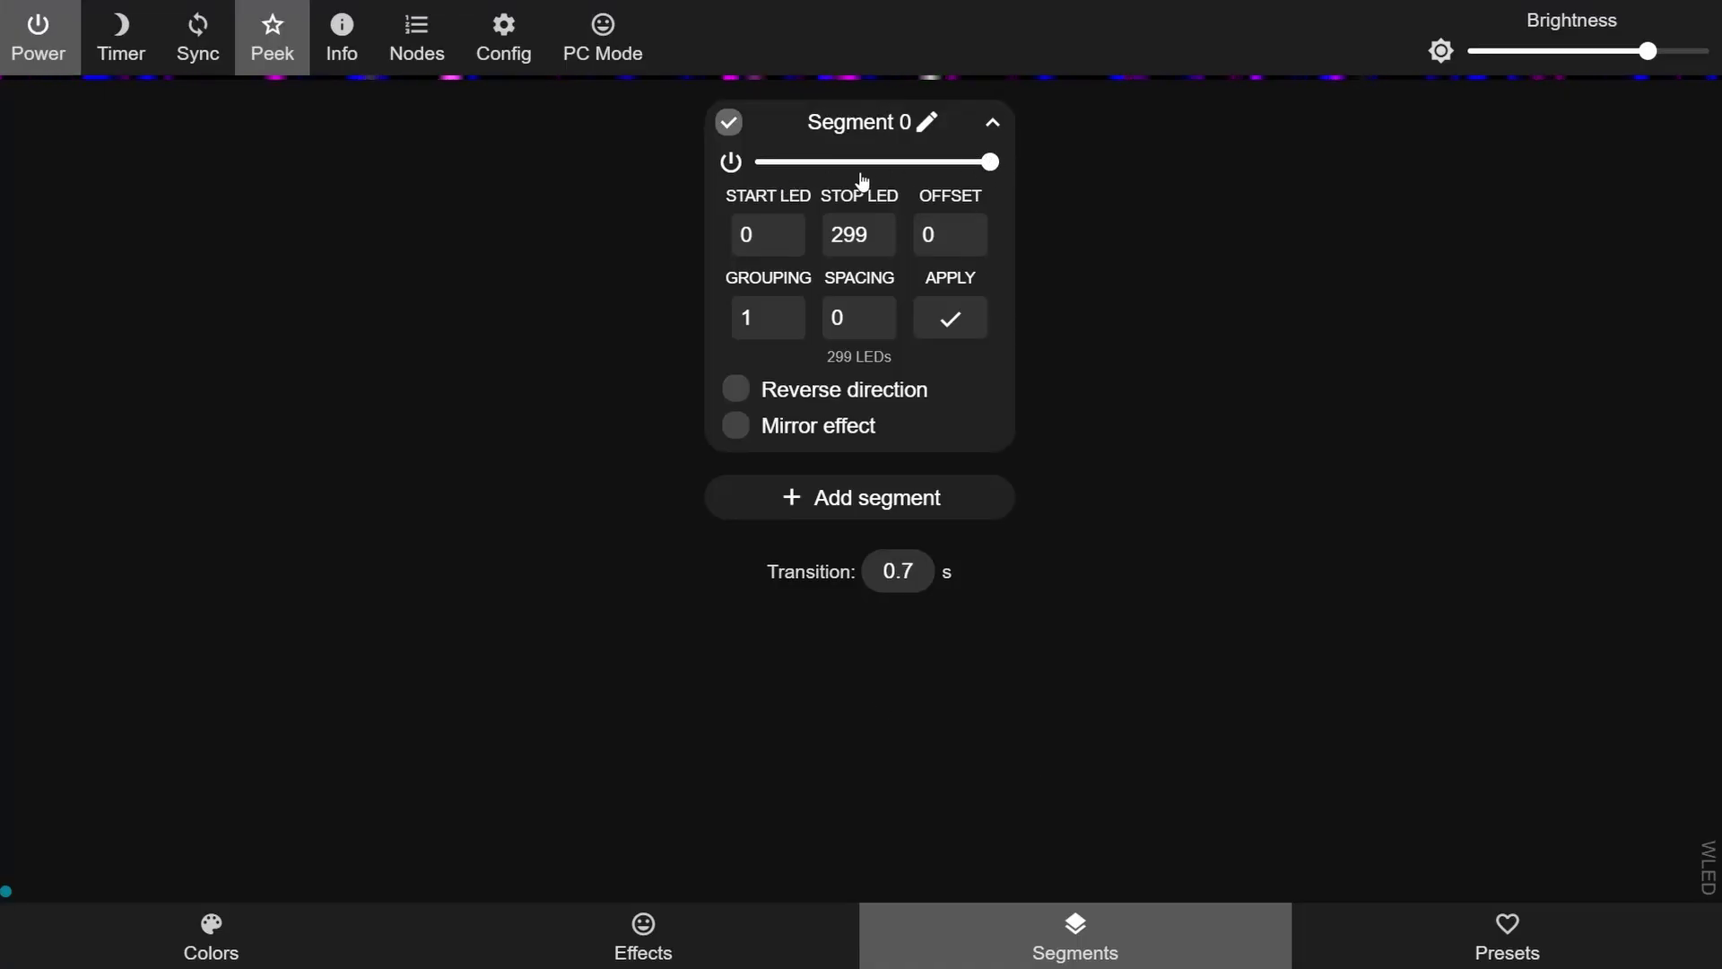
Set Segment 0's stop LED from 299 to 128, apply it, and add a second segment
{"action": "left_click", "coordinate": [761, 232]}
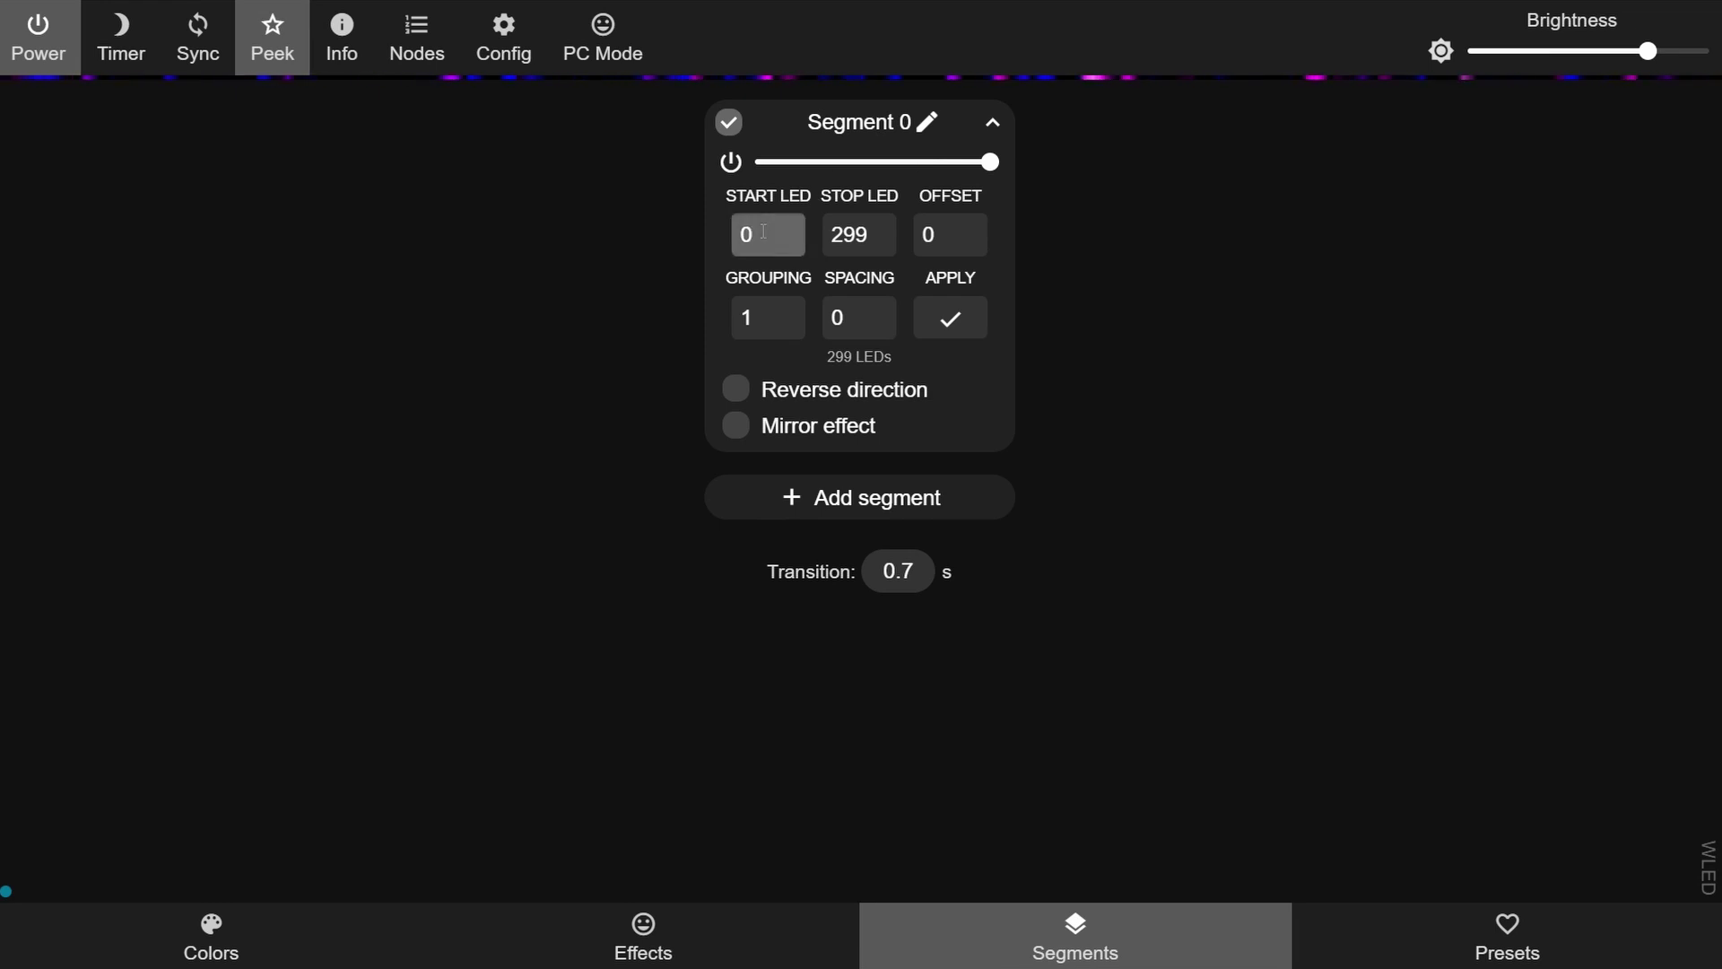
{"action": "left_click", "coordinate": [857, 231]}
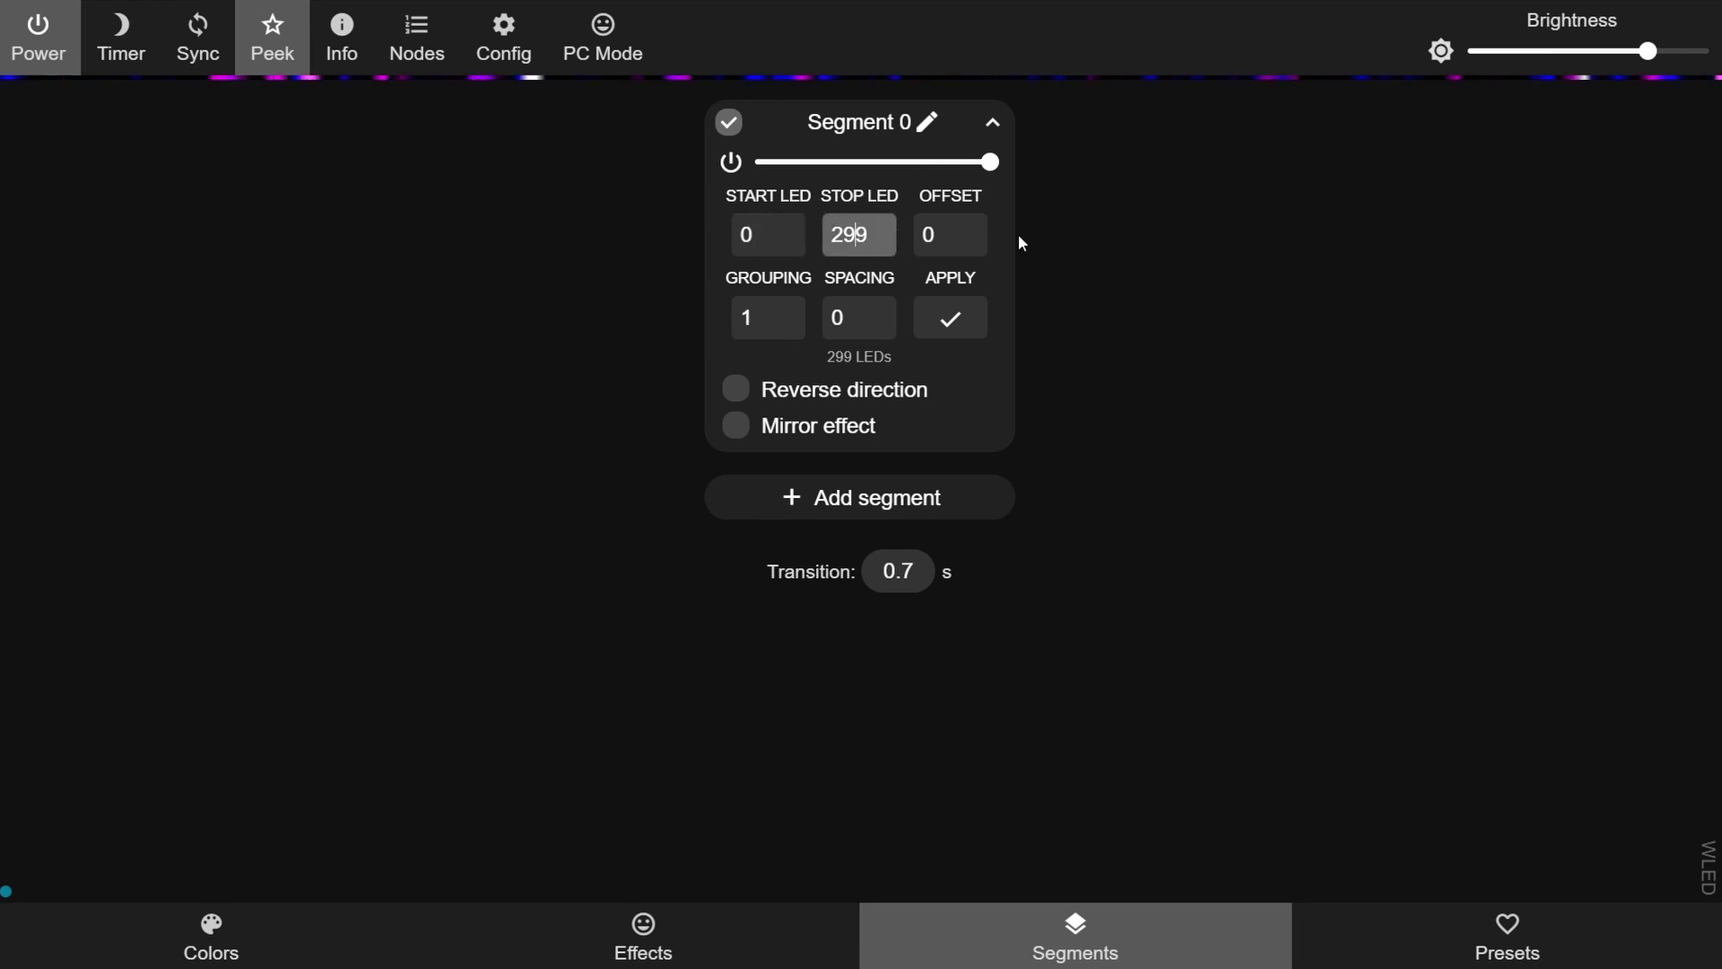
{"action": "left_click", "coordinate": [750, 235]}
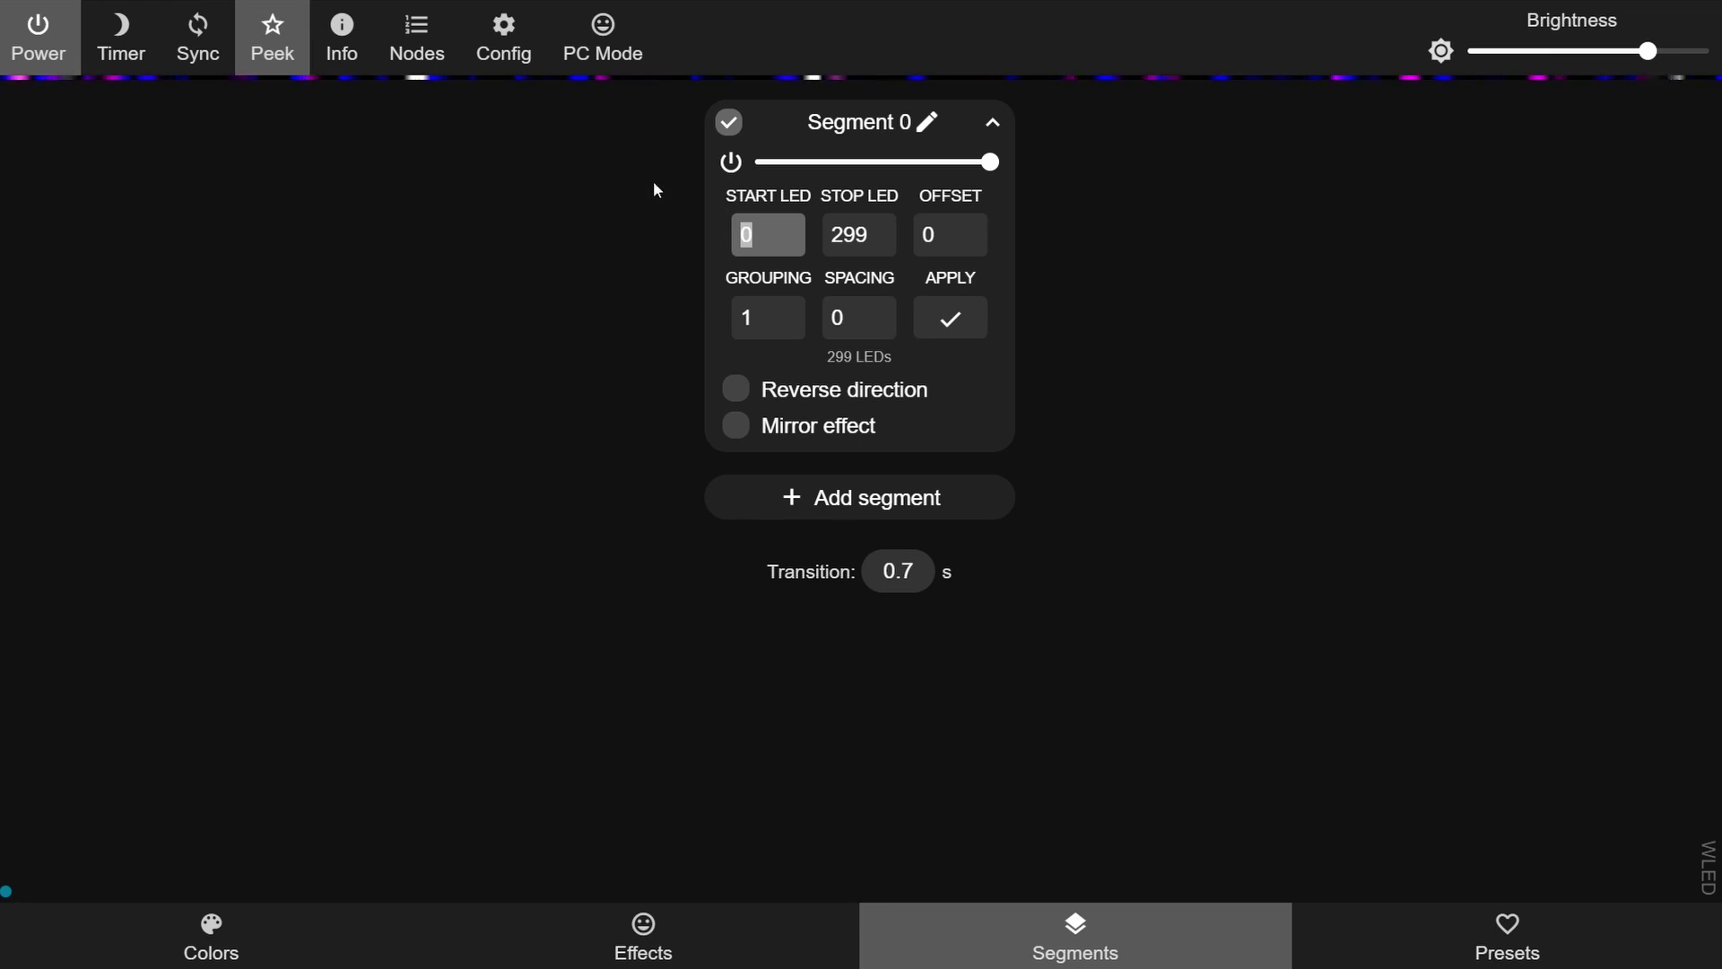
{"action": "left_click", "coordinate": [860, 222]}
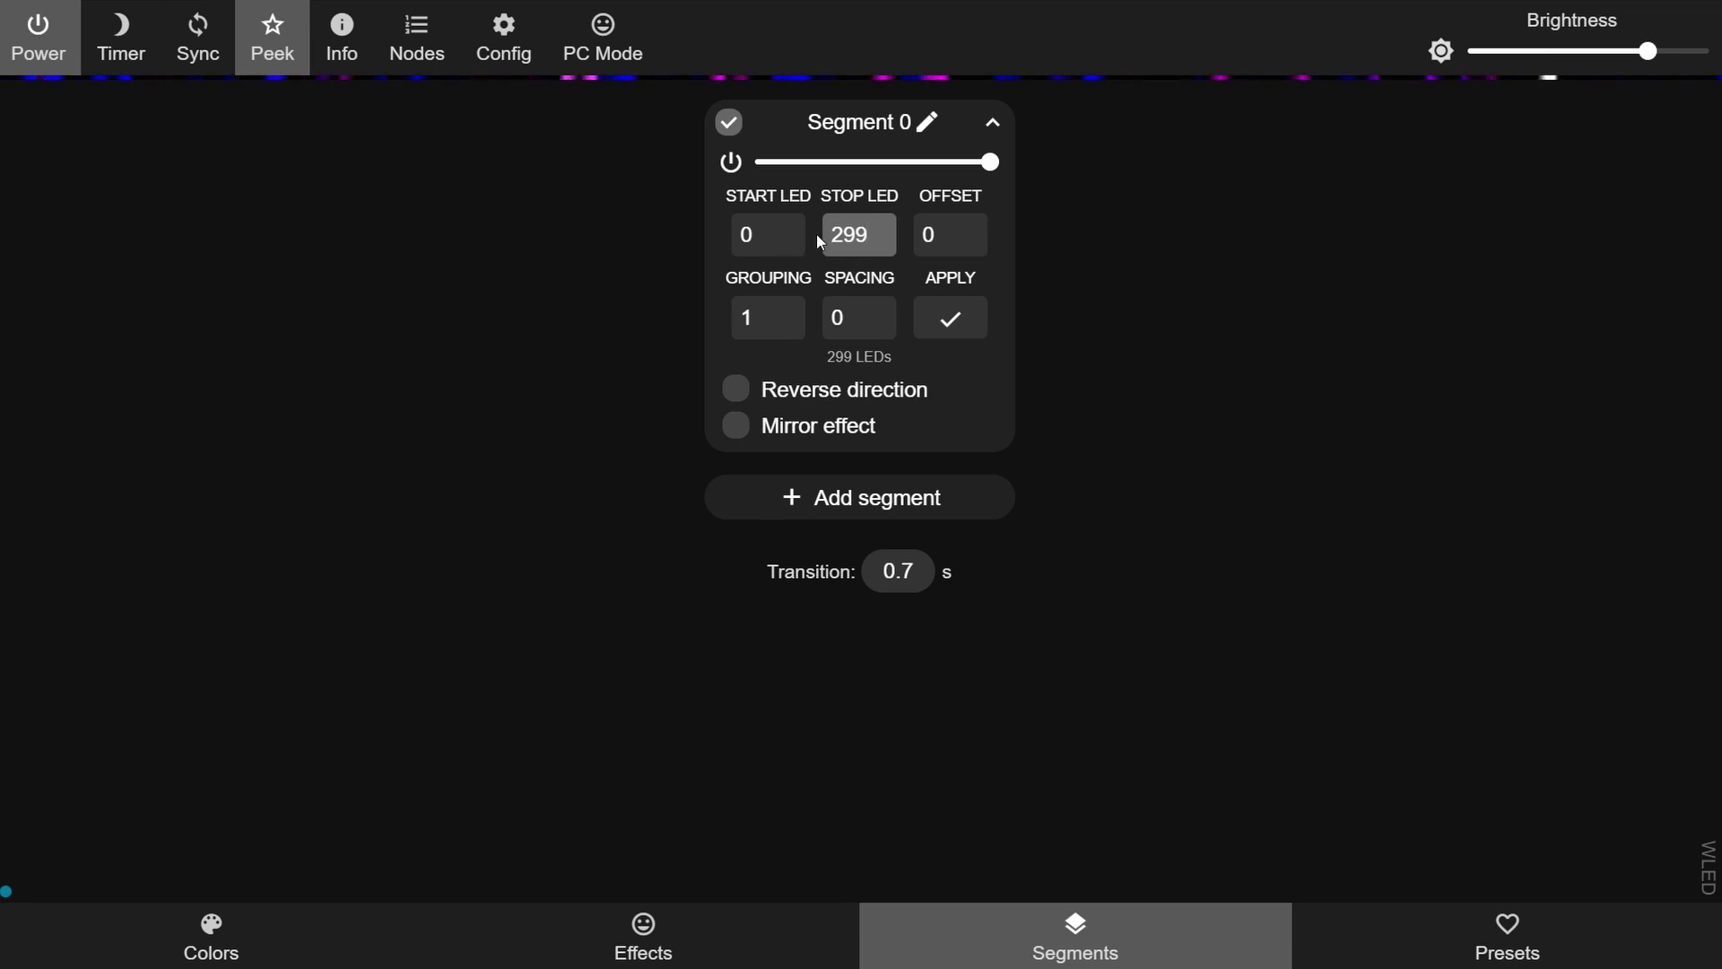
{"action": "double_click", "coordinate": [863, 235]}
{"action": "type", "text": "128"}
{"action": "left_click", "coordinate": [946, 321]}
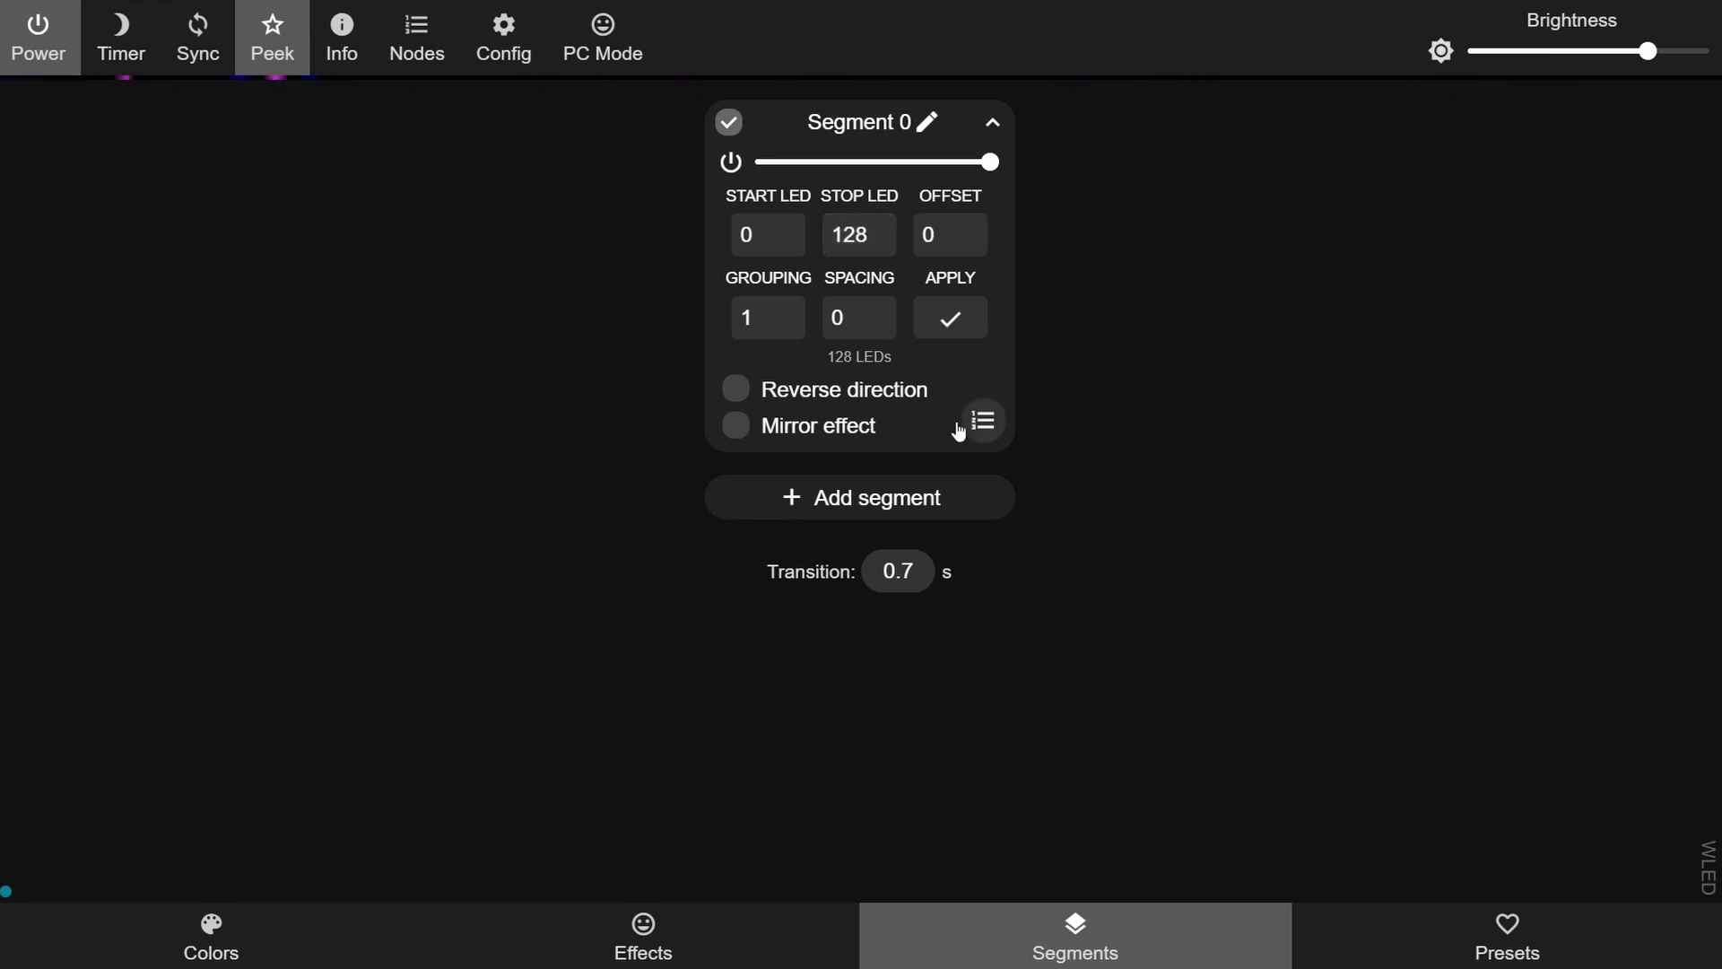
{"action": "left_click", "coordinate": [858, 498]}
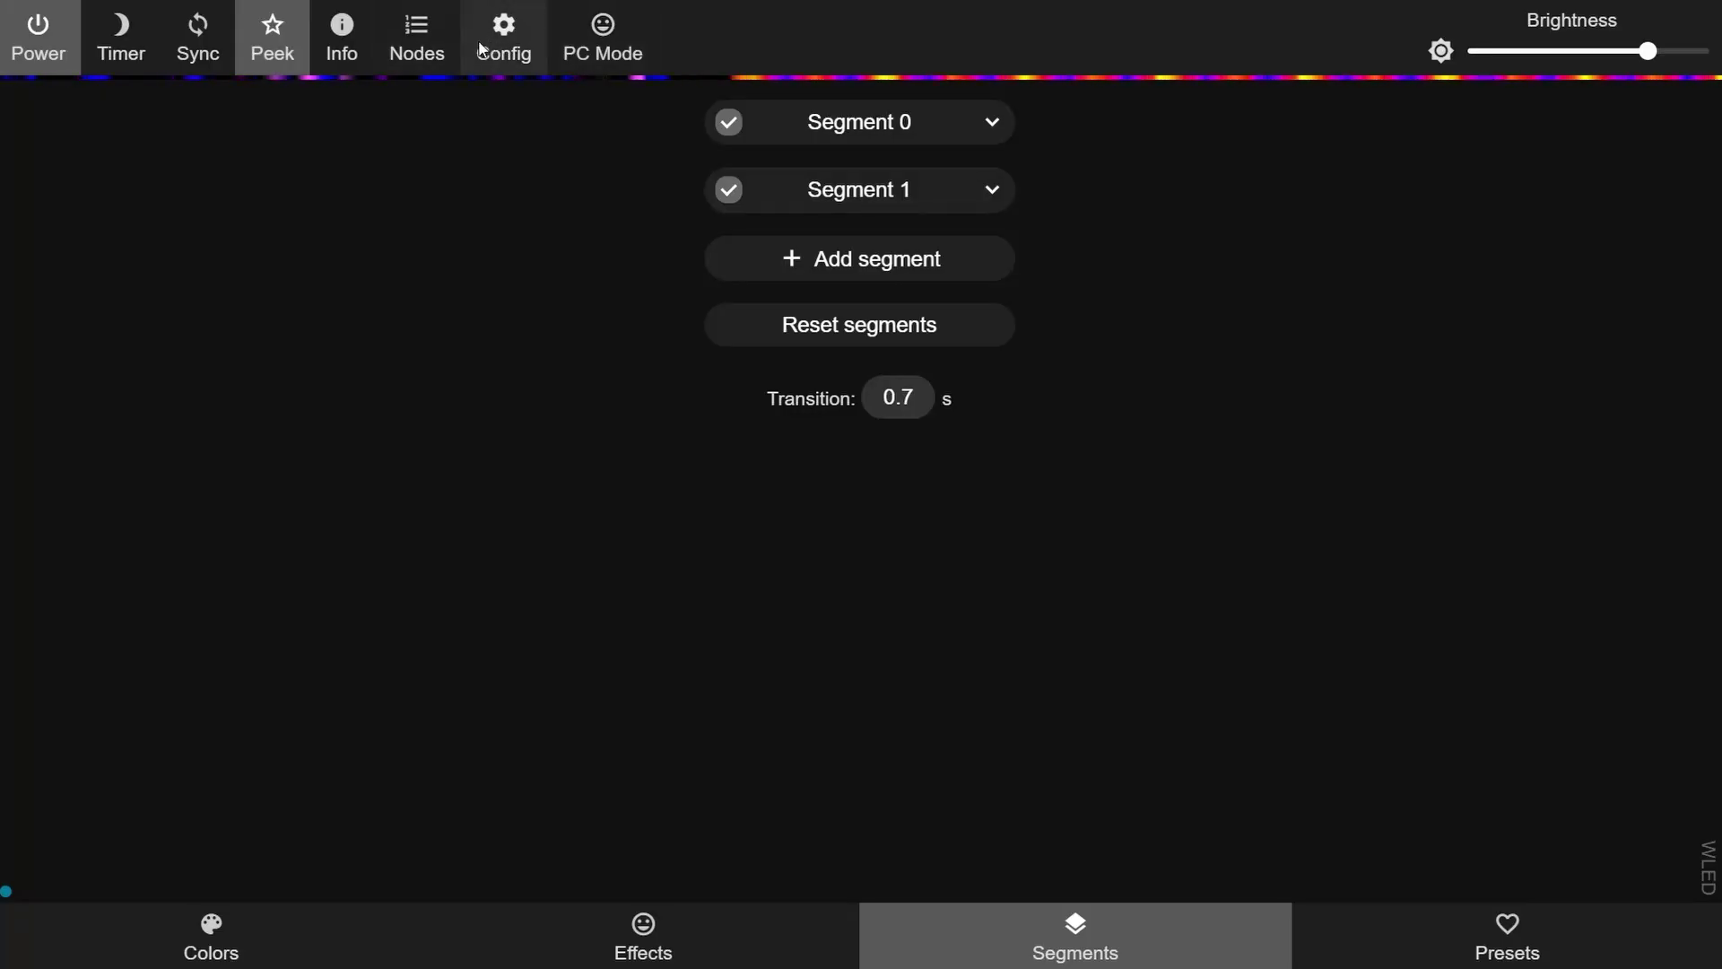
Visit the UI settings, then give Segment 1 a 50-LED offset and apply it
{"action": "left_click", "coordinate": [499, 48]}
{"action": "left_click", "coordinate": [899, 432]}
{"action": "scroll", "coordinate": [983, 593], "scroll_direction": "down", "scroll_amount": 3}
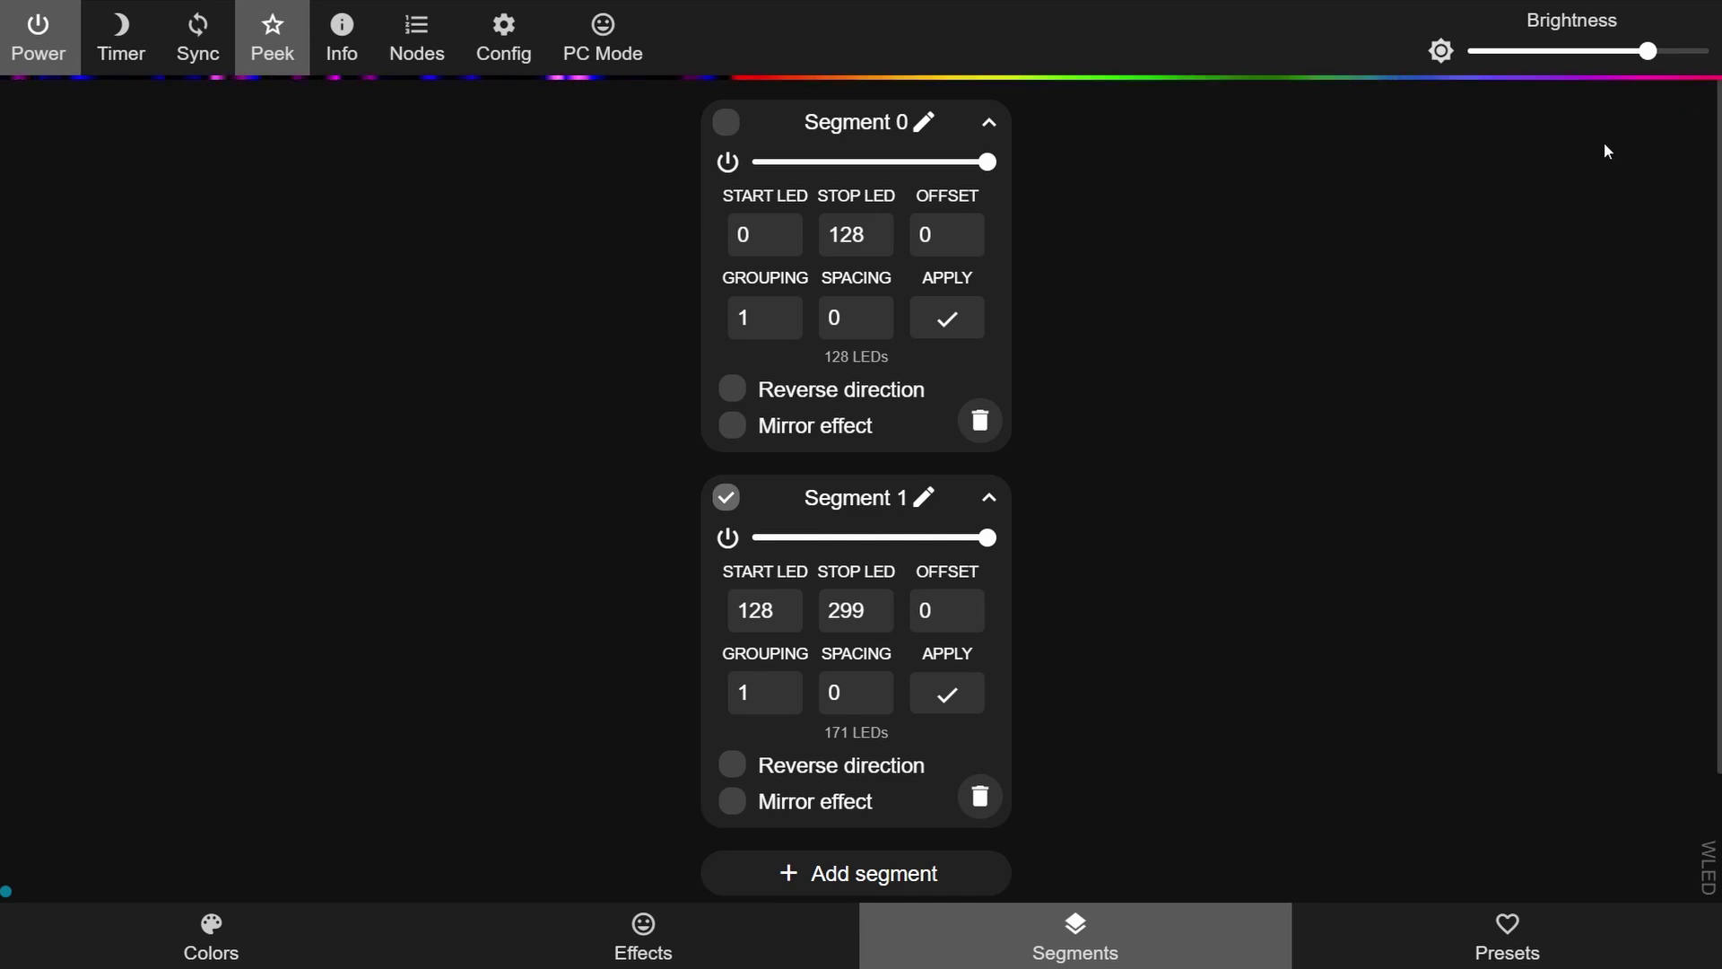
{"action": "left_click", "coordinate": [951, 615]}
{"action": "key", "text": "ctrl+a"}
{"action": "type", "text": "50"}
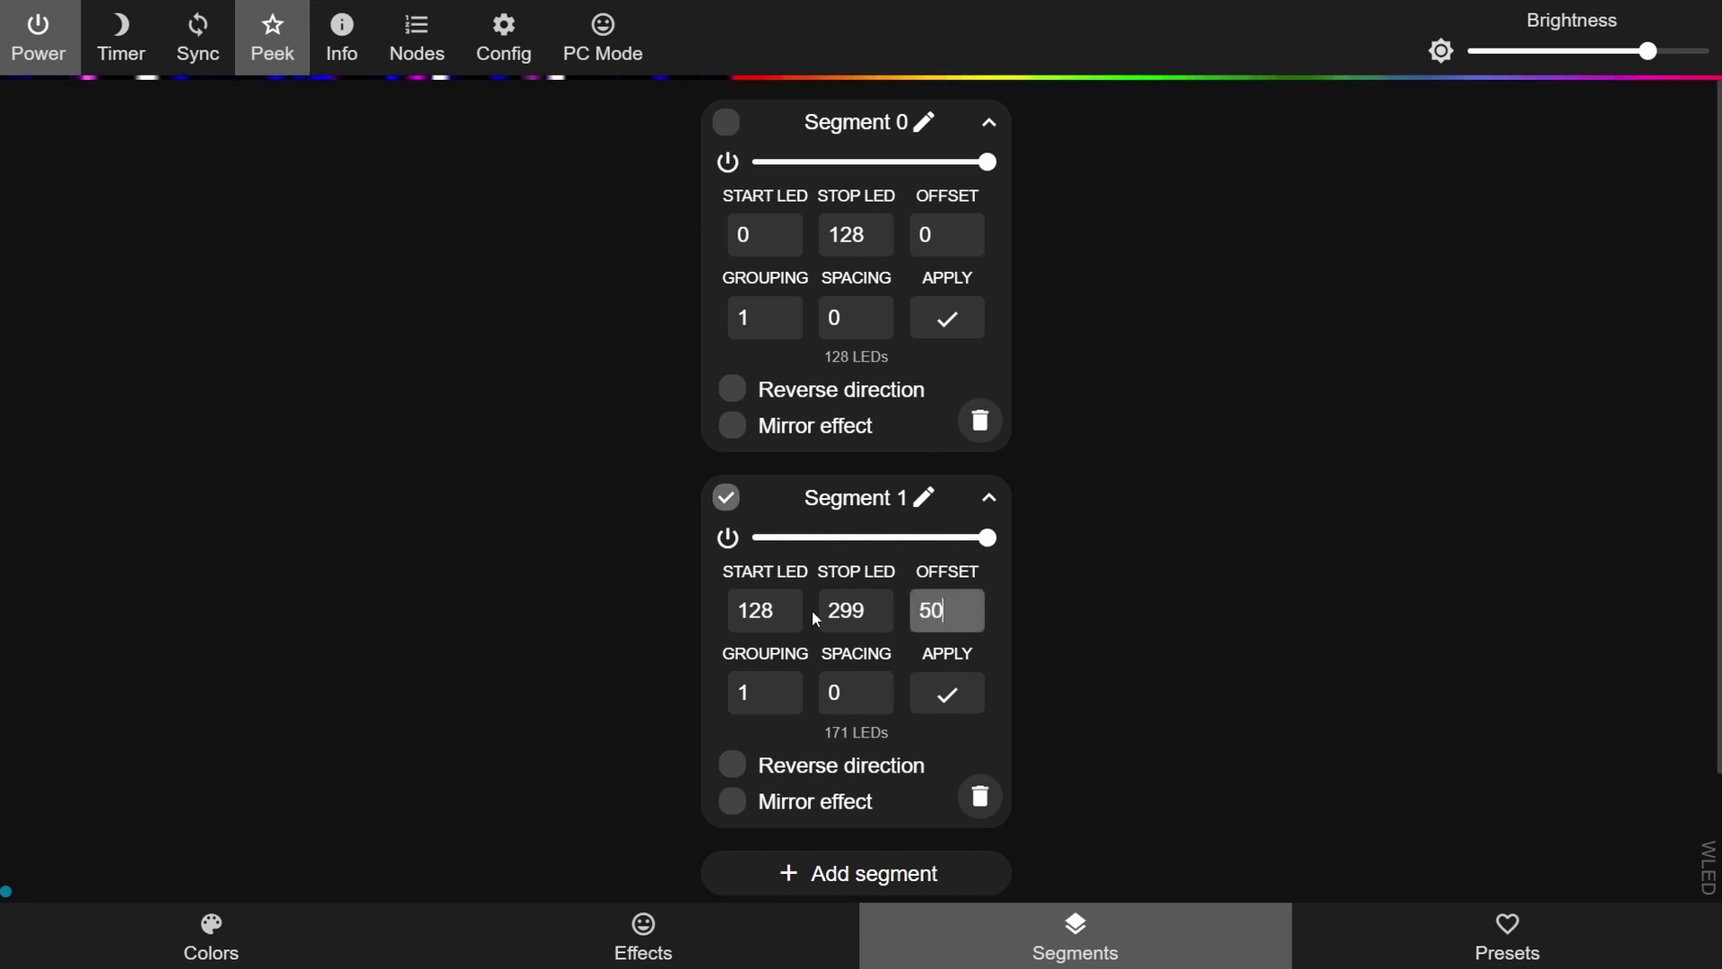
{"action": "left_click", "coordinate": [958, 698]}
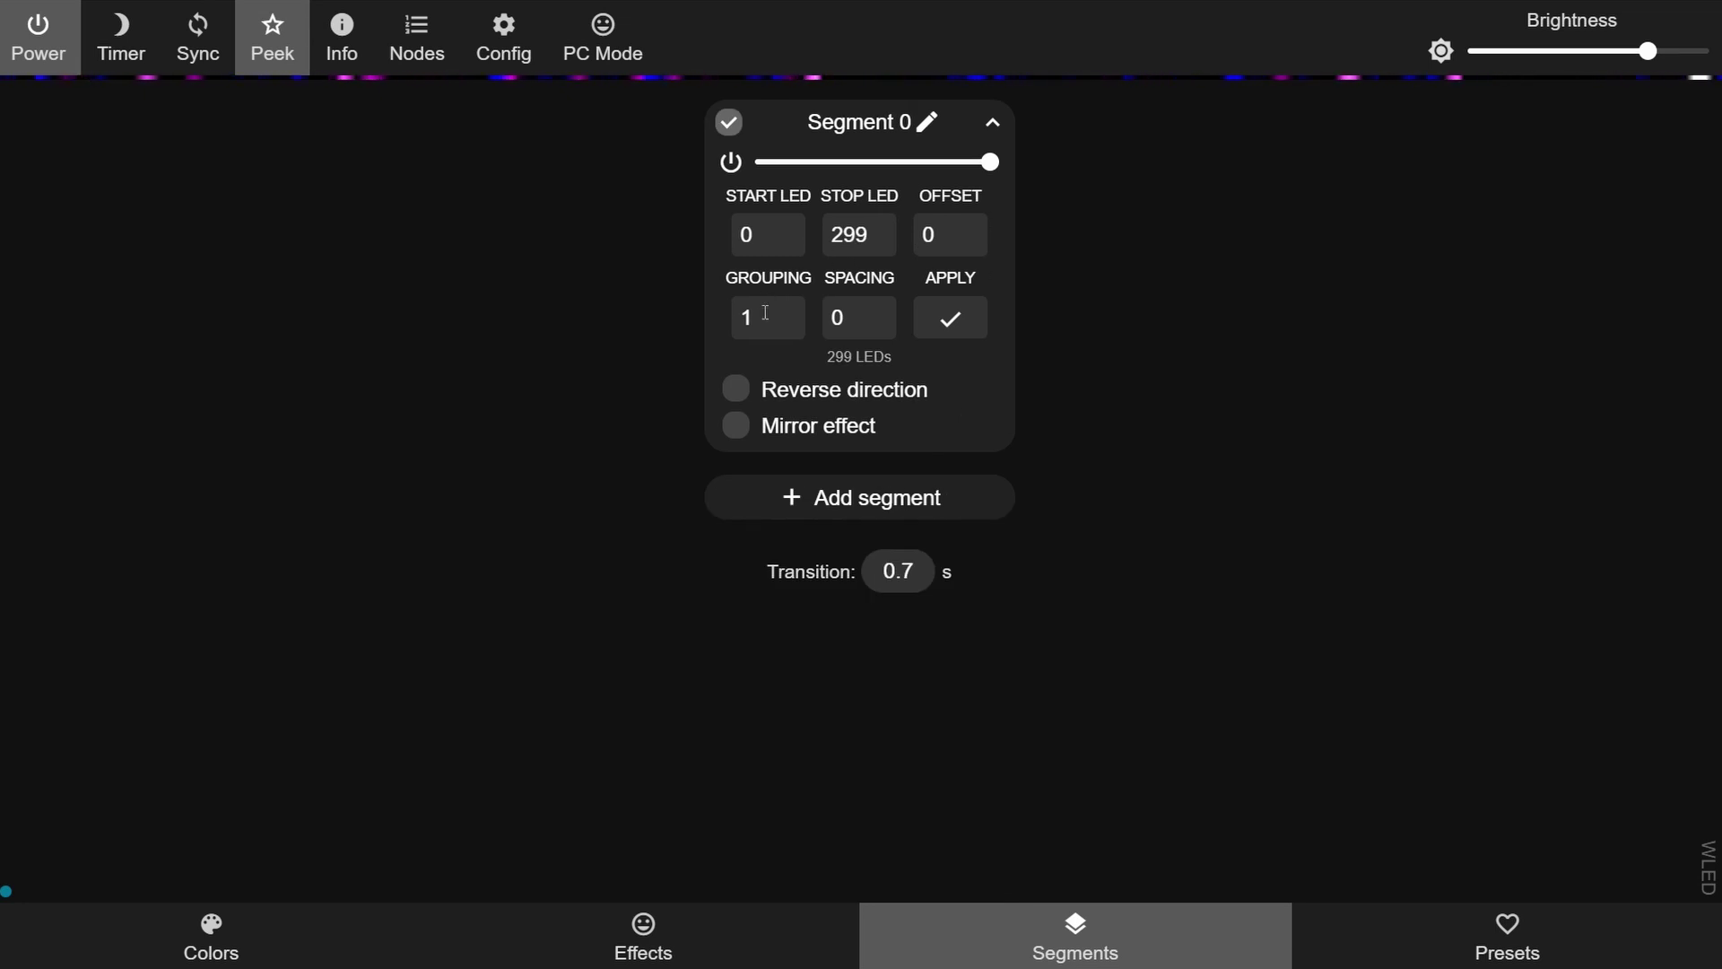
Try Segment 0 grouping values 5 and 10, then apply grouping 3
{"action": "double_click", "coordinate": [770, 316]}
{"action": "type", "text": "5"}
{"action": "left_click", "coordinate": [937, 316]}
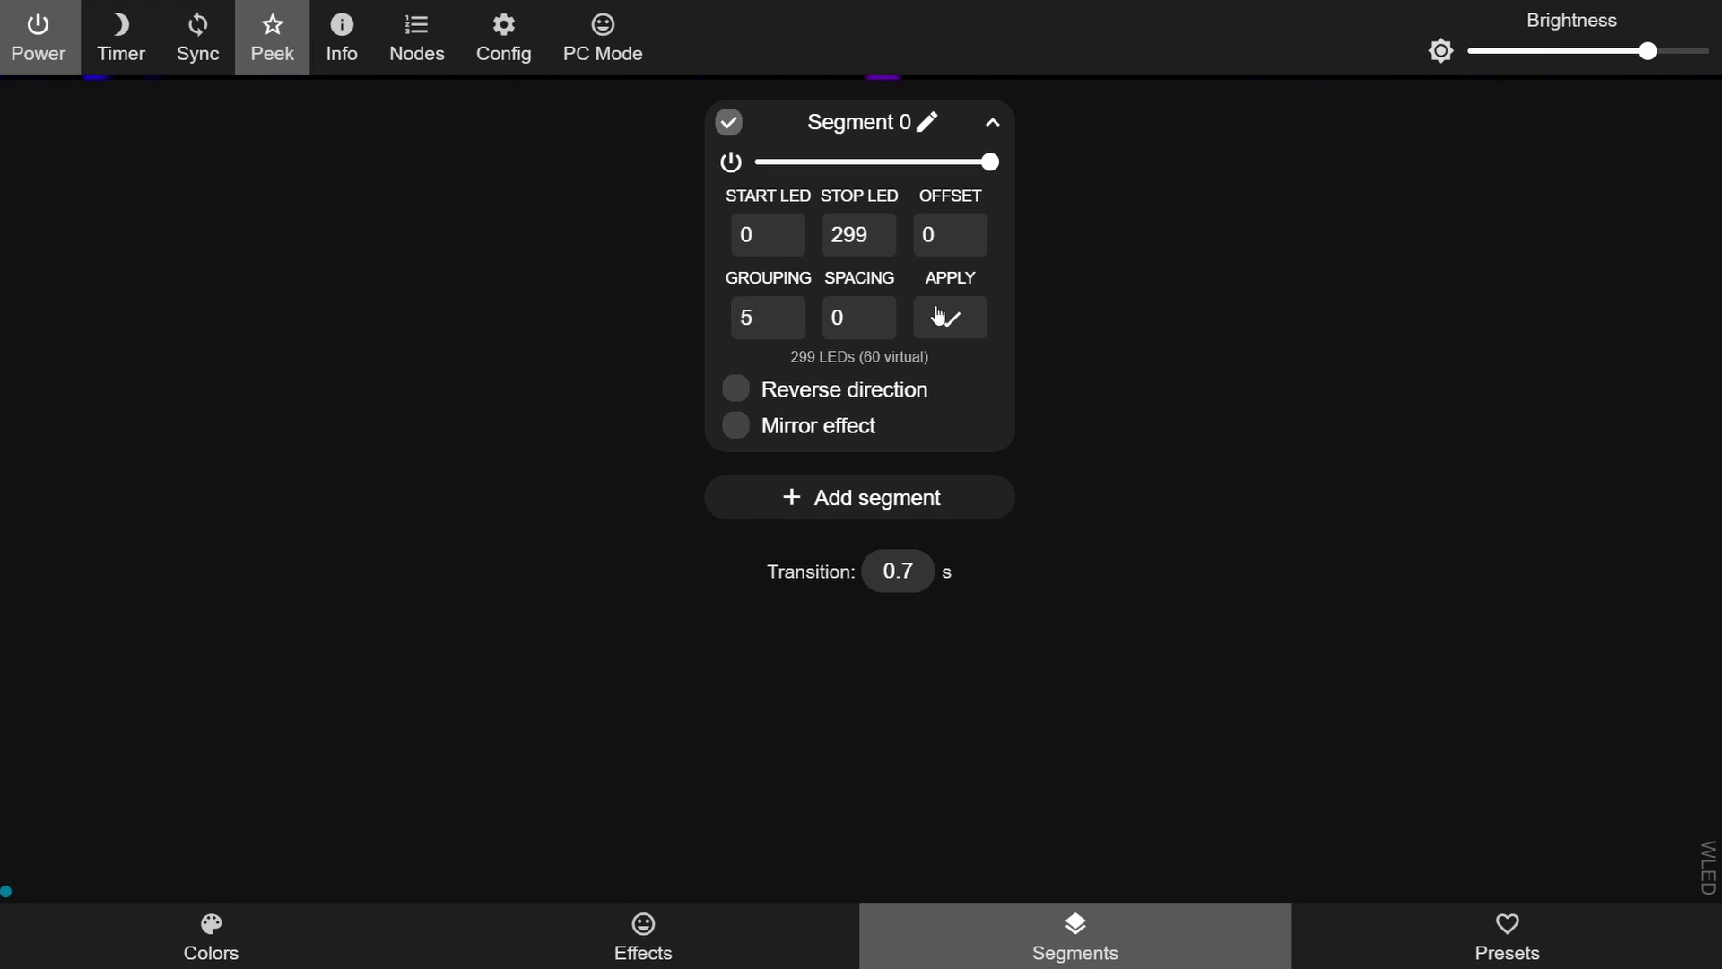
{"action": "double_click", "coordinate": [754, 317]}
{"action": "type", "text": "10"}
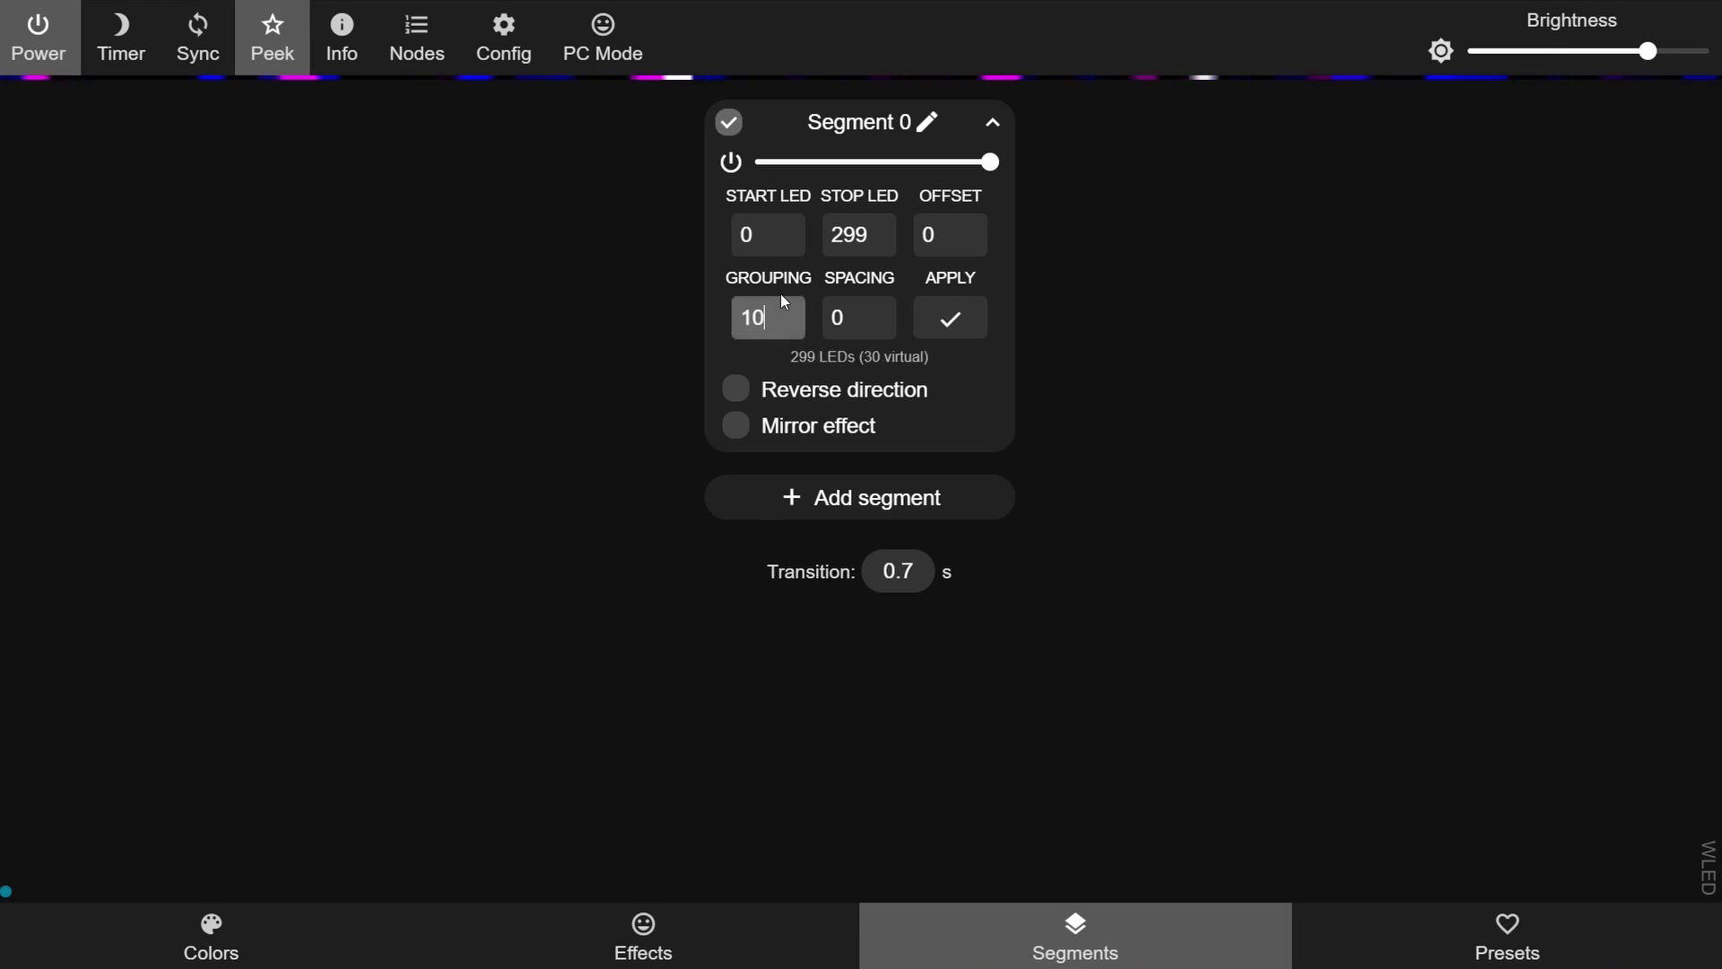
{"action": "left_click", "coordinate": [953, 328]}
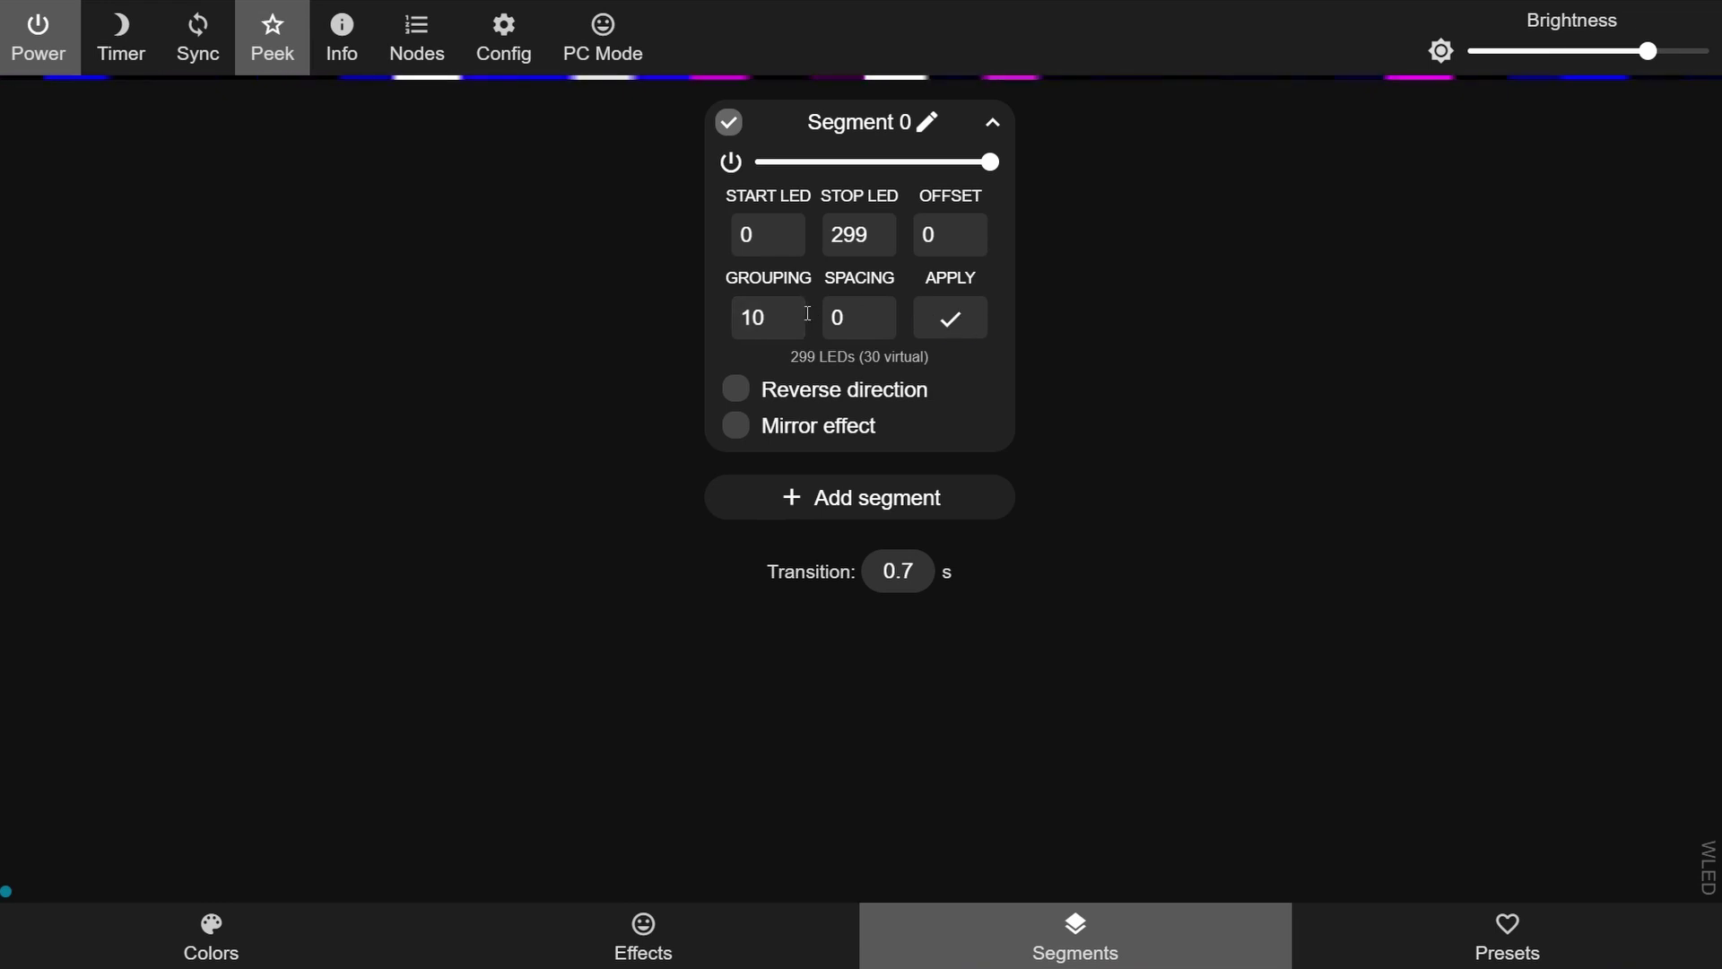
{"action": "type", "text": "3"}
{"action": "left_click", "coordinate": [956, 327]}
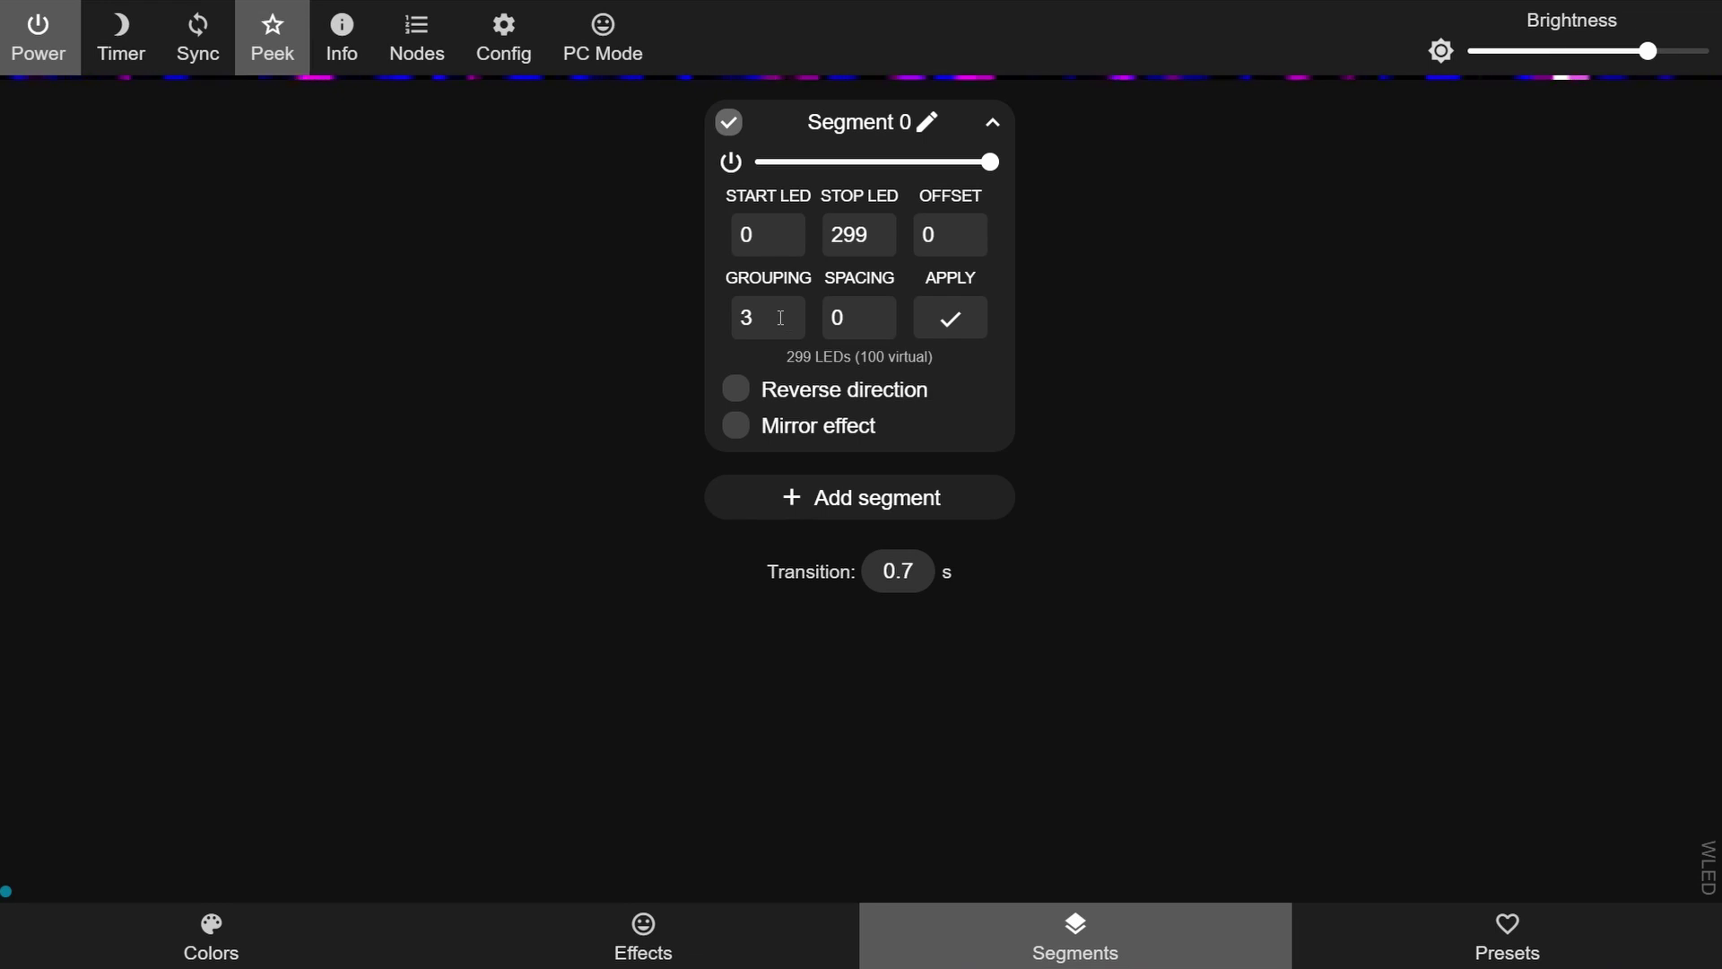
Set Segment 0's spacing to 4 and apply it
{"action": "double_click", "coordinate": [894, 309]}
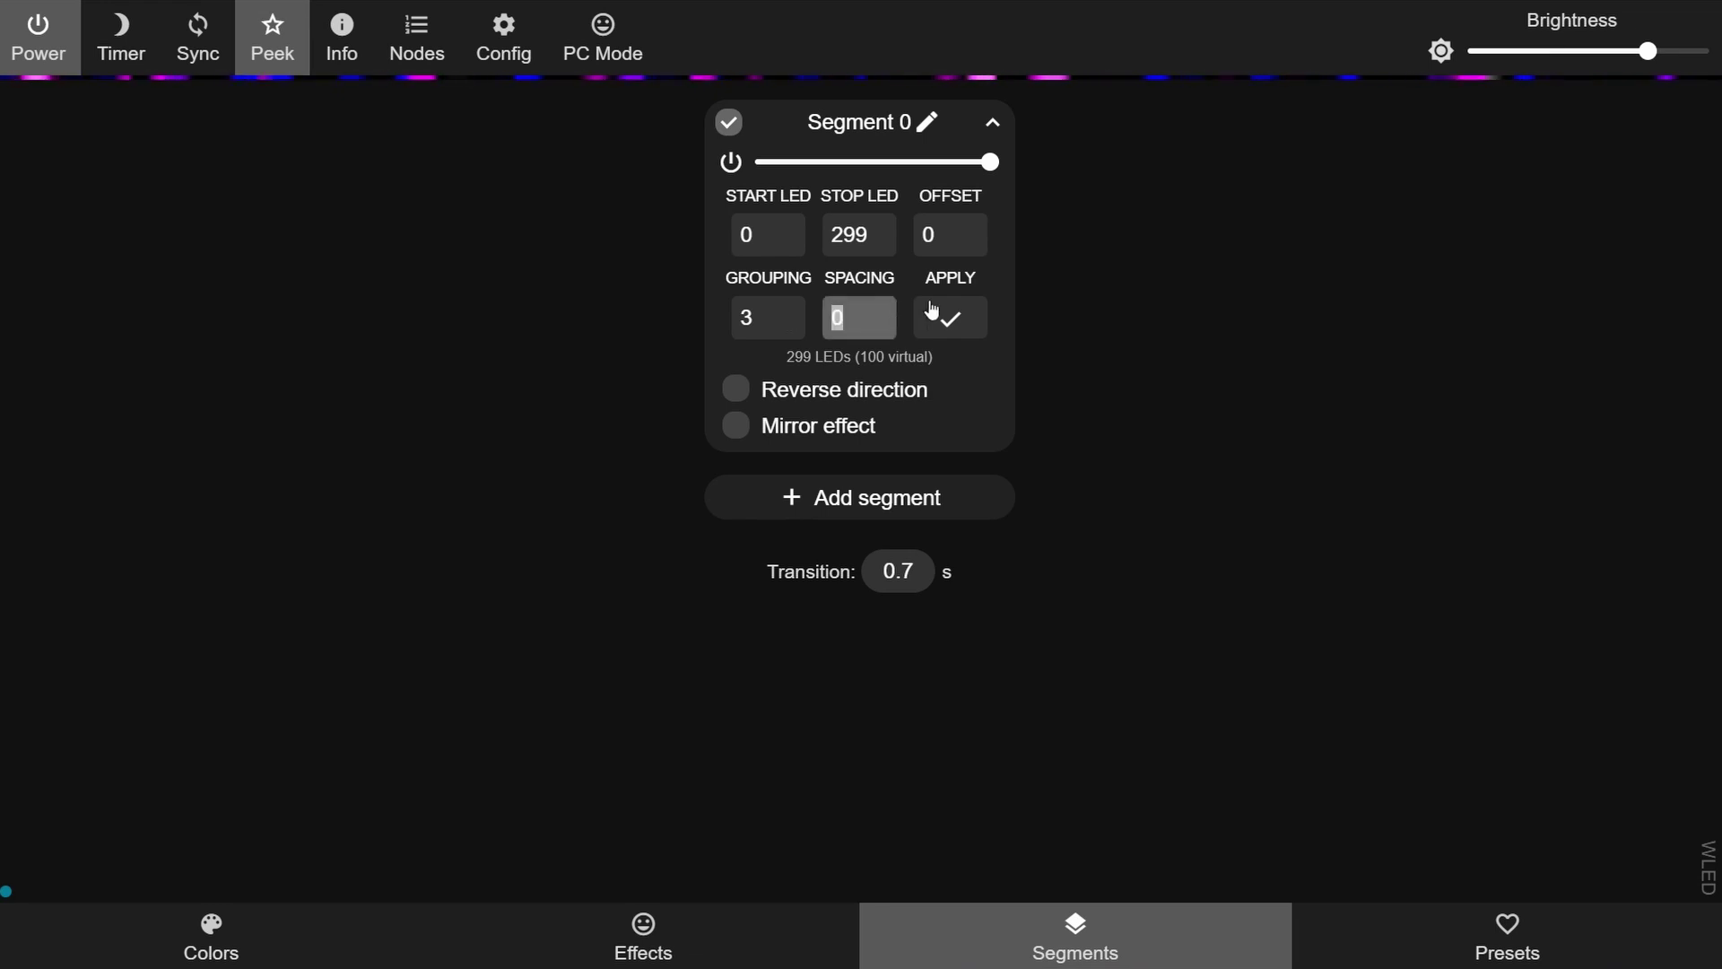
{"action": "type", "text": "4"}
{"action": "left_click", "coordinate": [931, 310]}
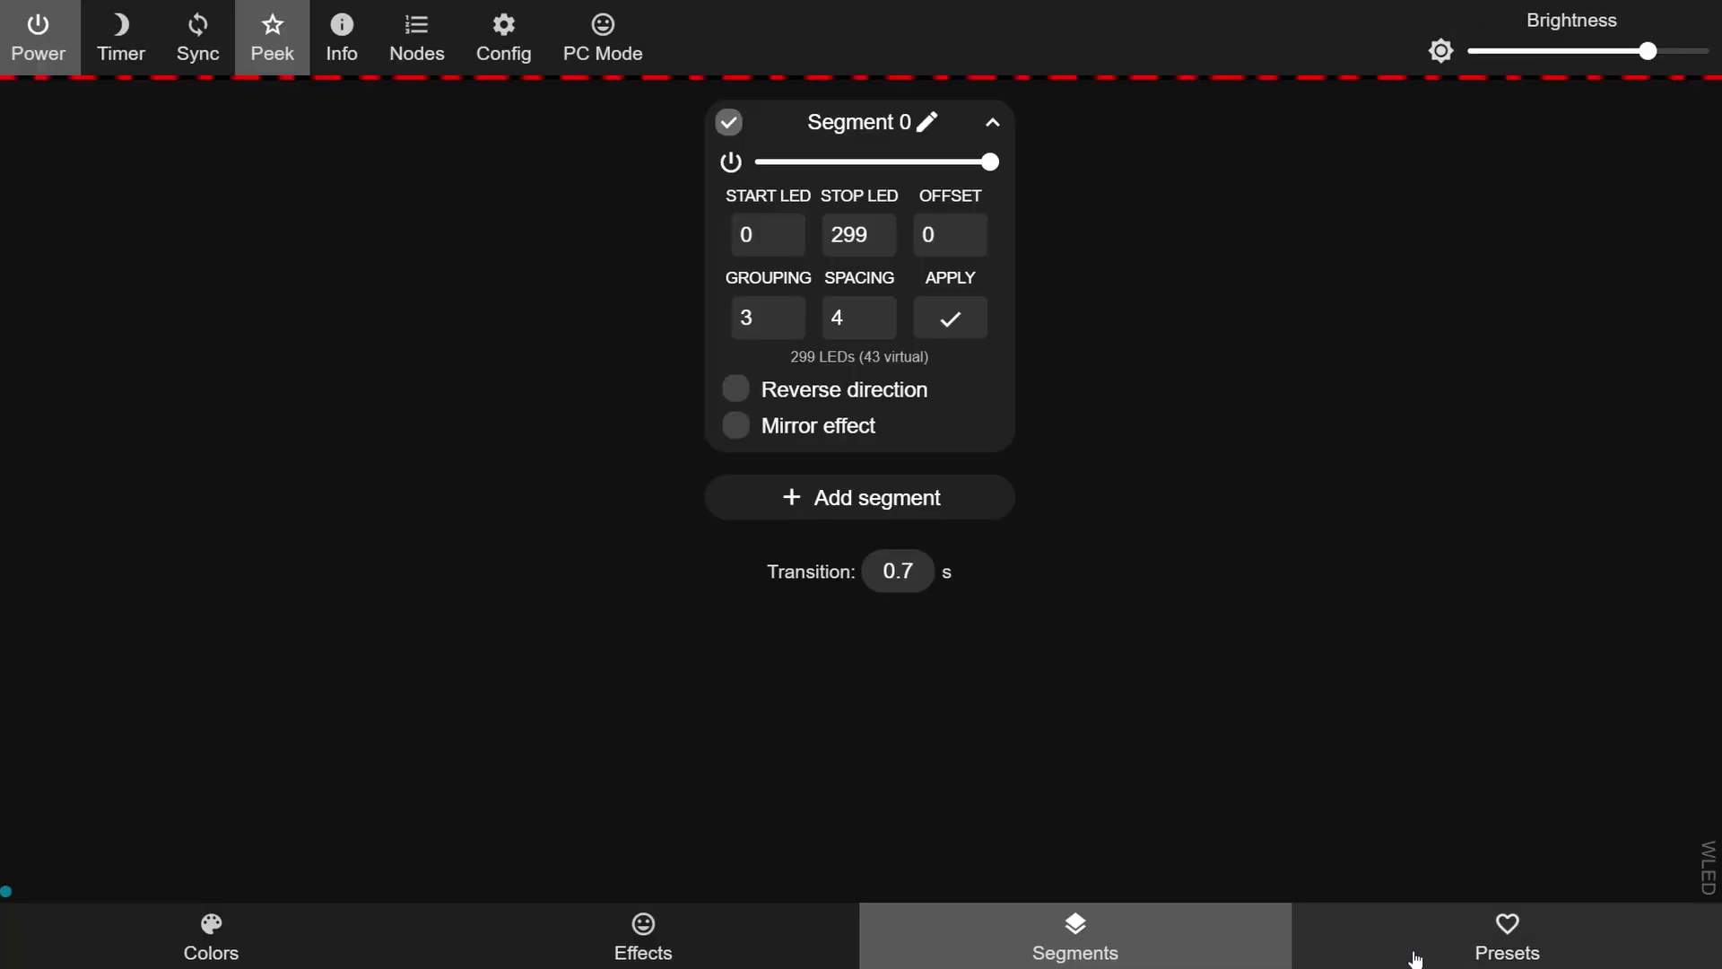
Create a new preset from the Presets tab and name it 'Red Spaced'
{"action": "left_click", "coordinate": [1415, 958]}
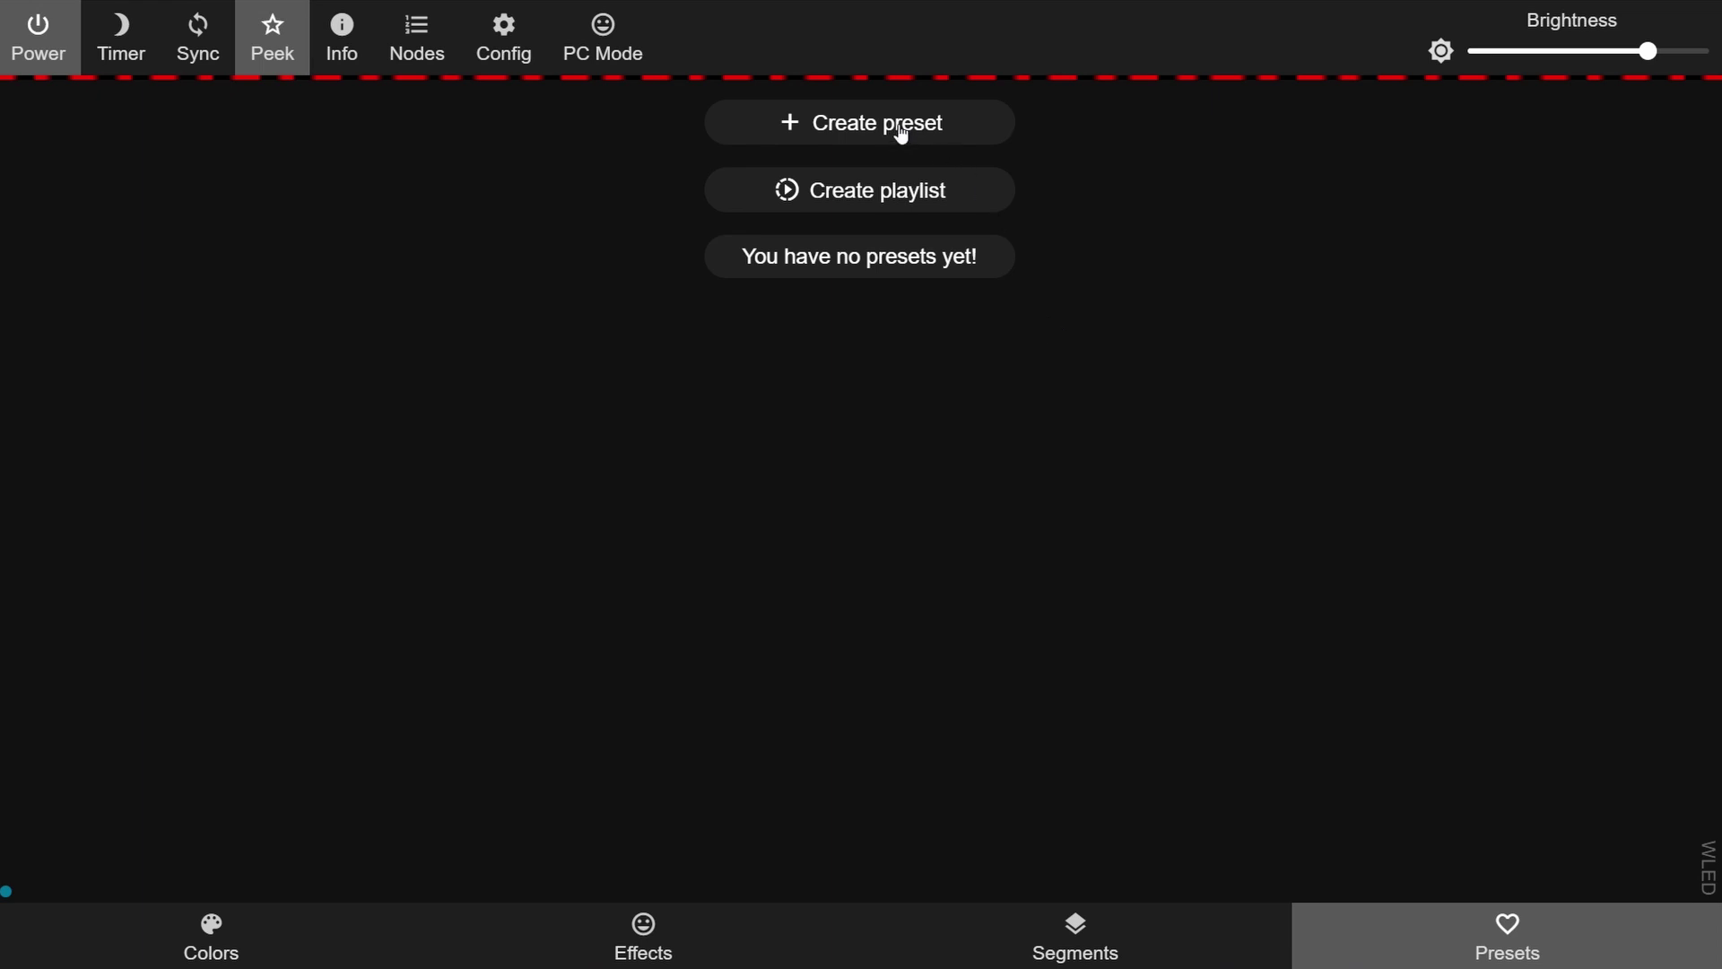
{"action": "left_click", "coordinate": [902, 135]}
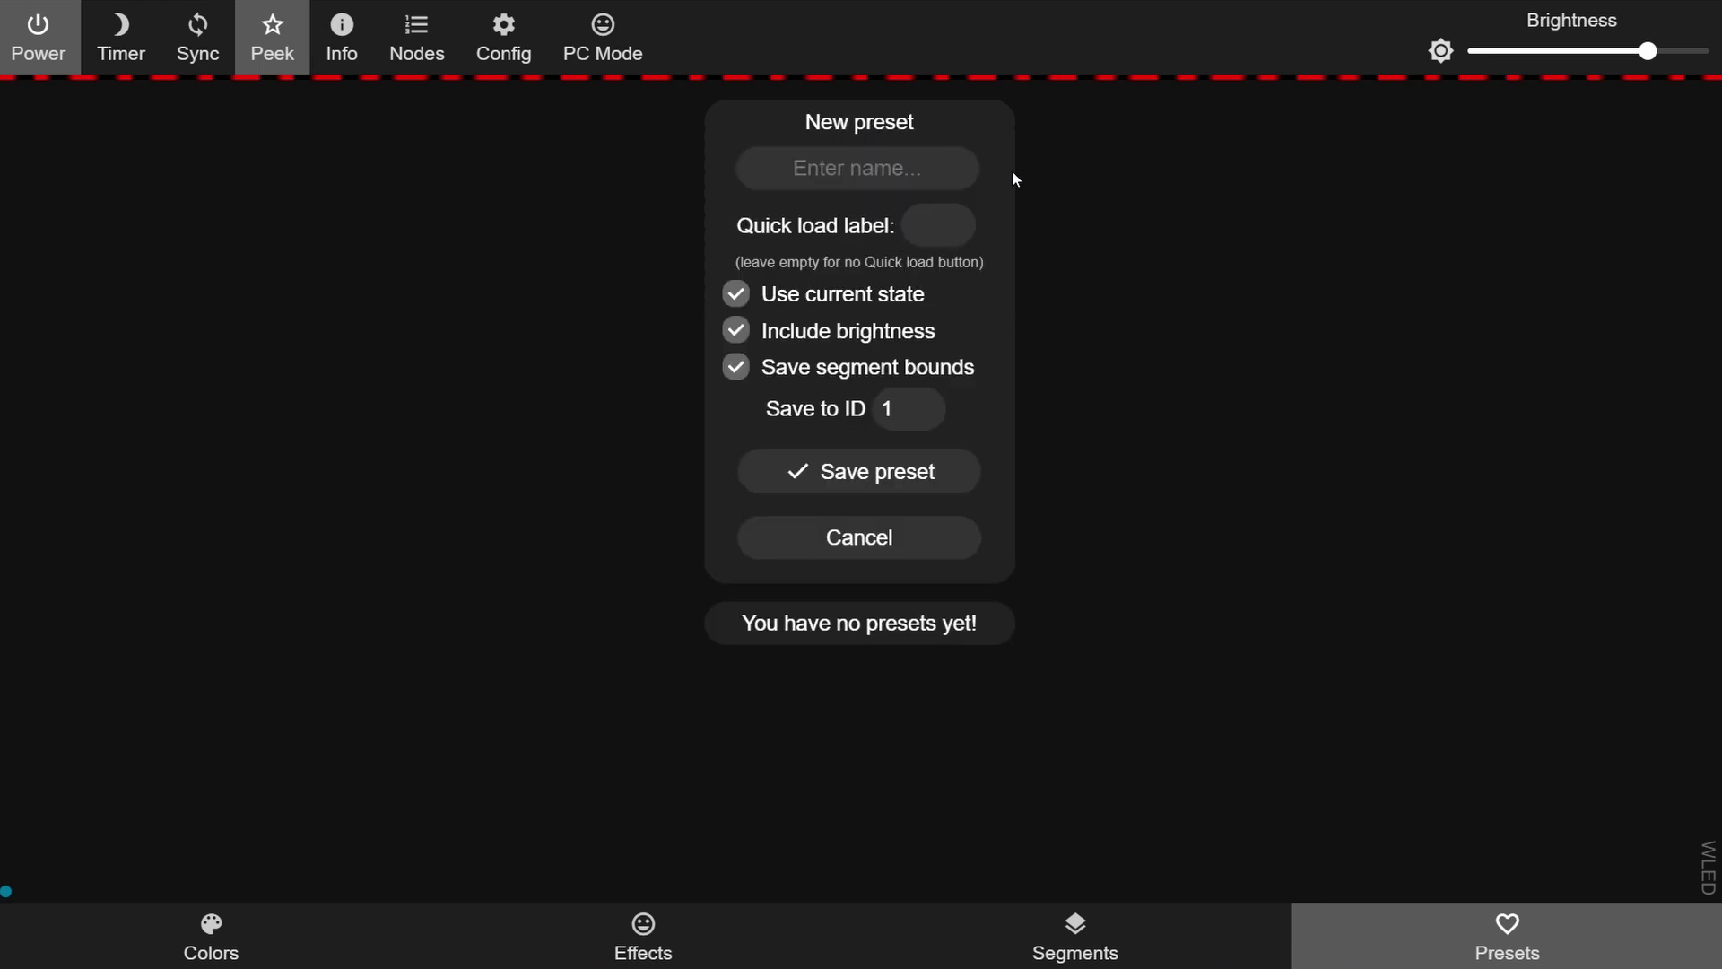
{"action": "left_click", "coordinate": [915, 175]}
{"action": "type", "text": "Red Spaced"}
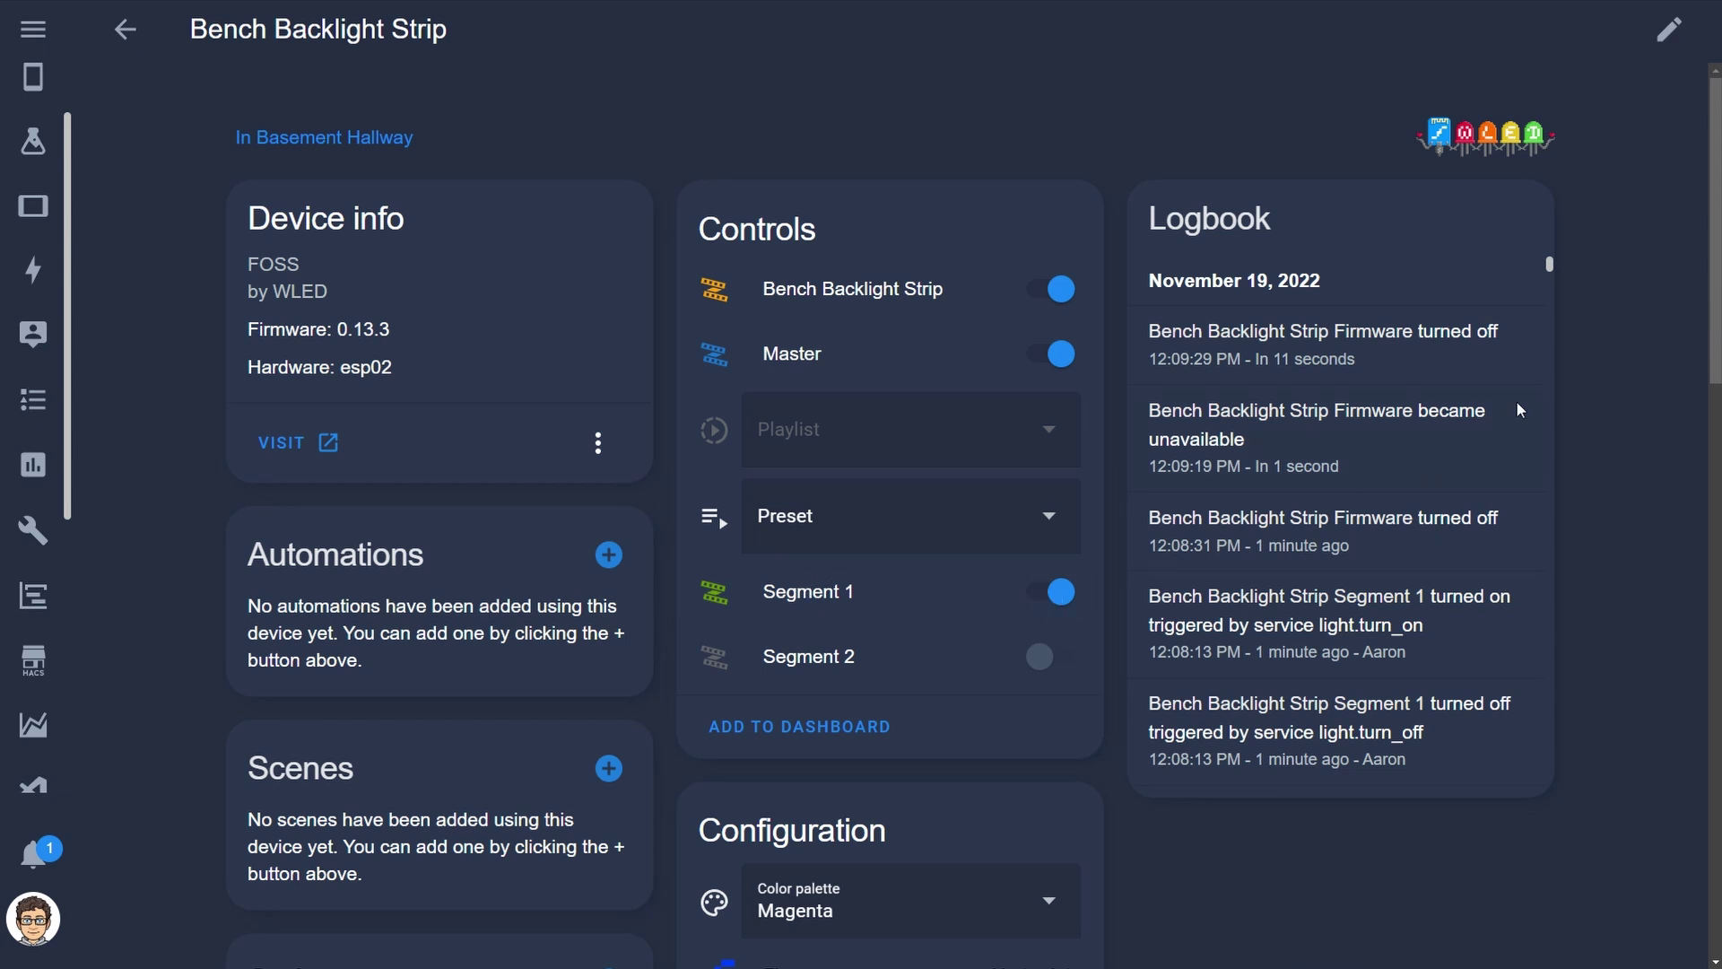
{"action": "left_click", "coordinate": [927, 302]}
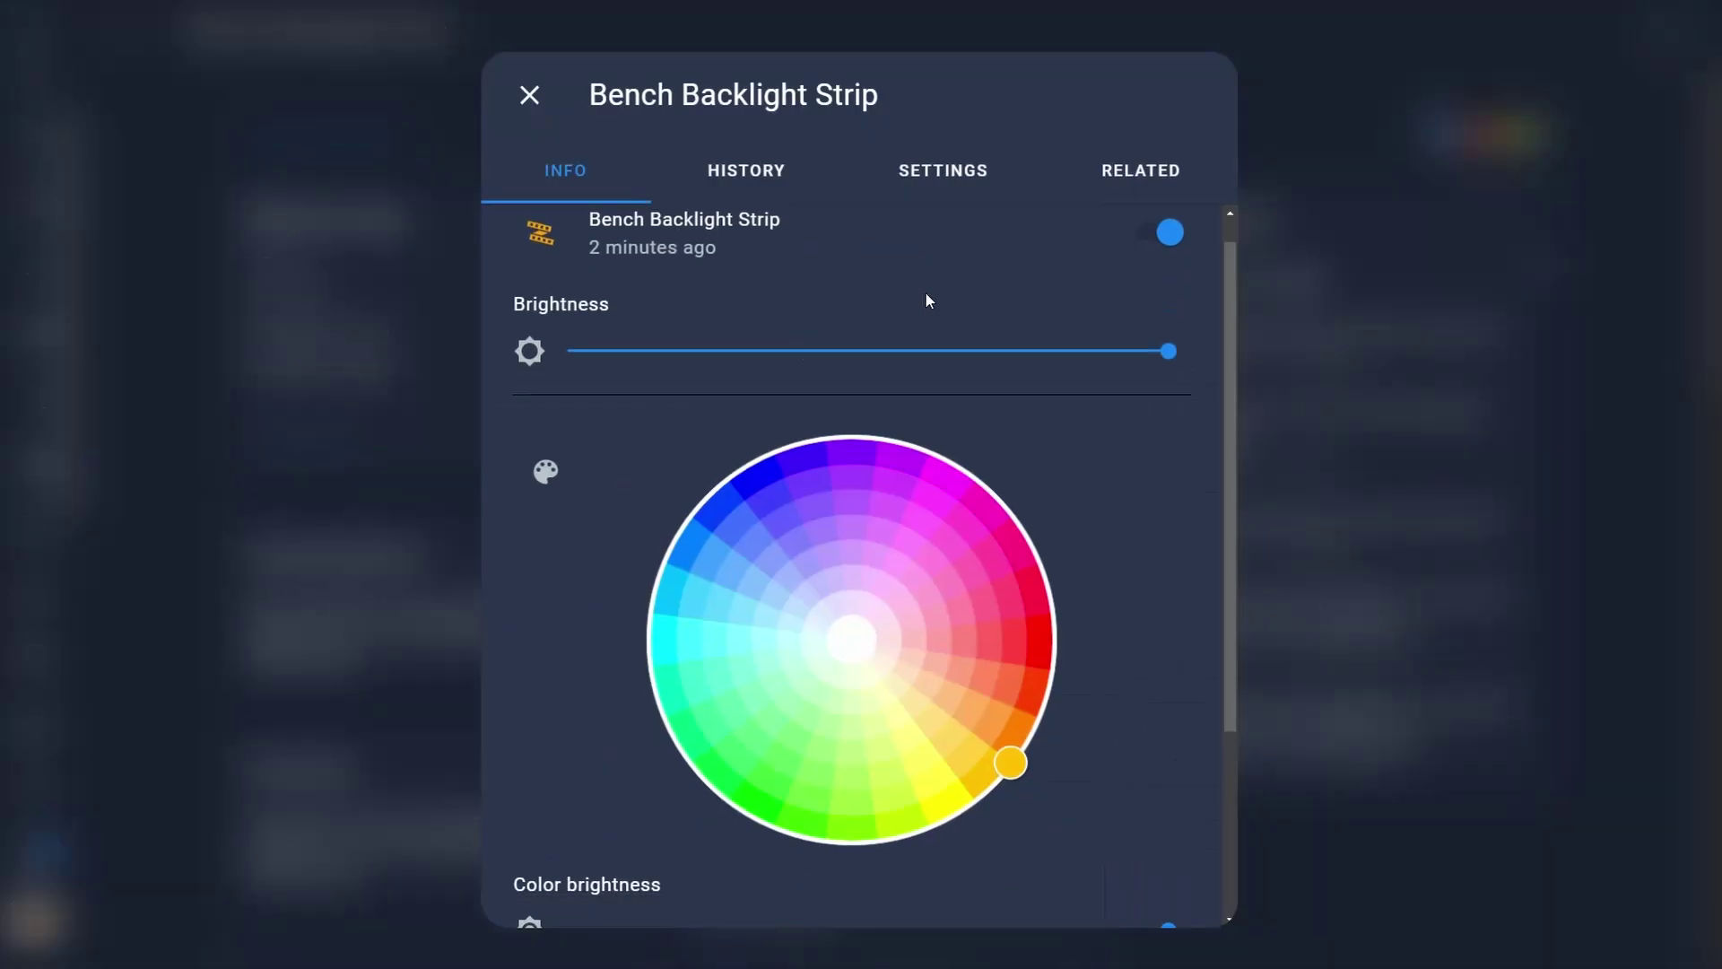
{"action": "left_click_drag", "start_coordinate": [599, 224], "coordinate": [793, 224]}
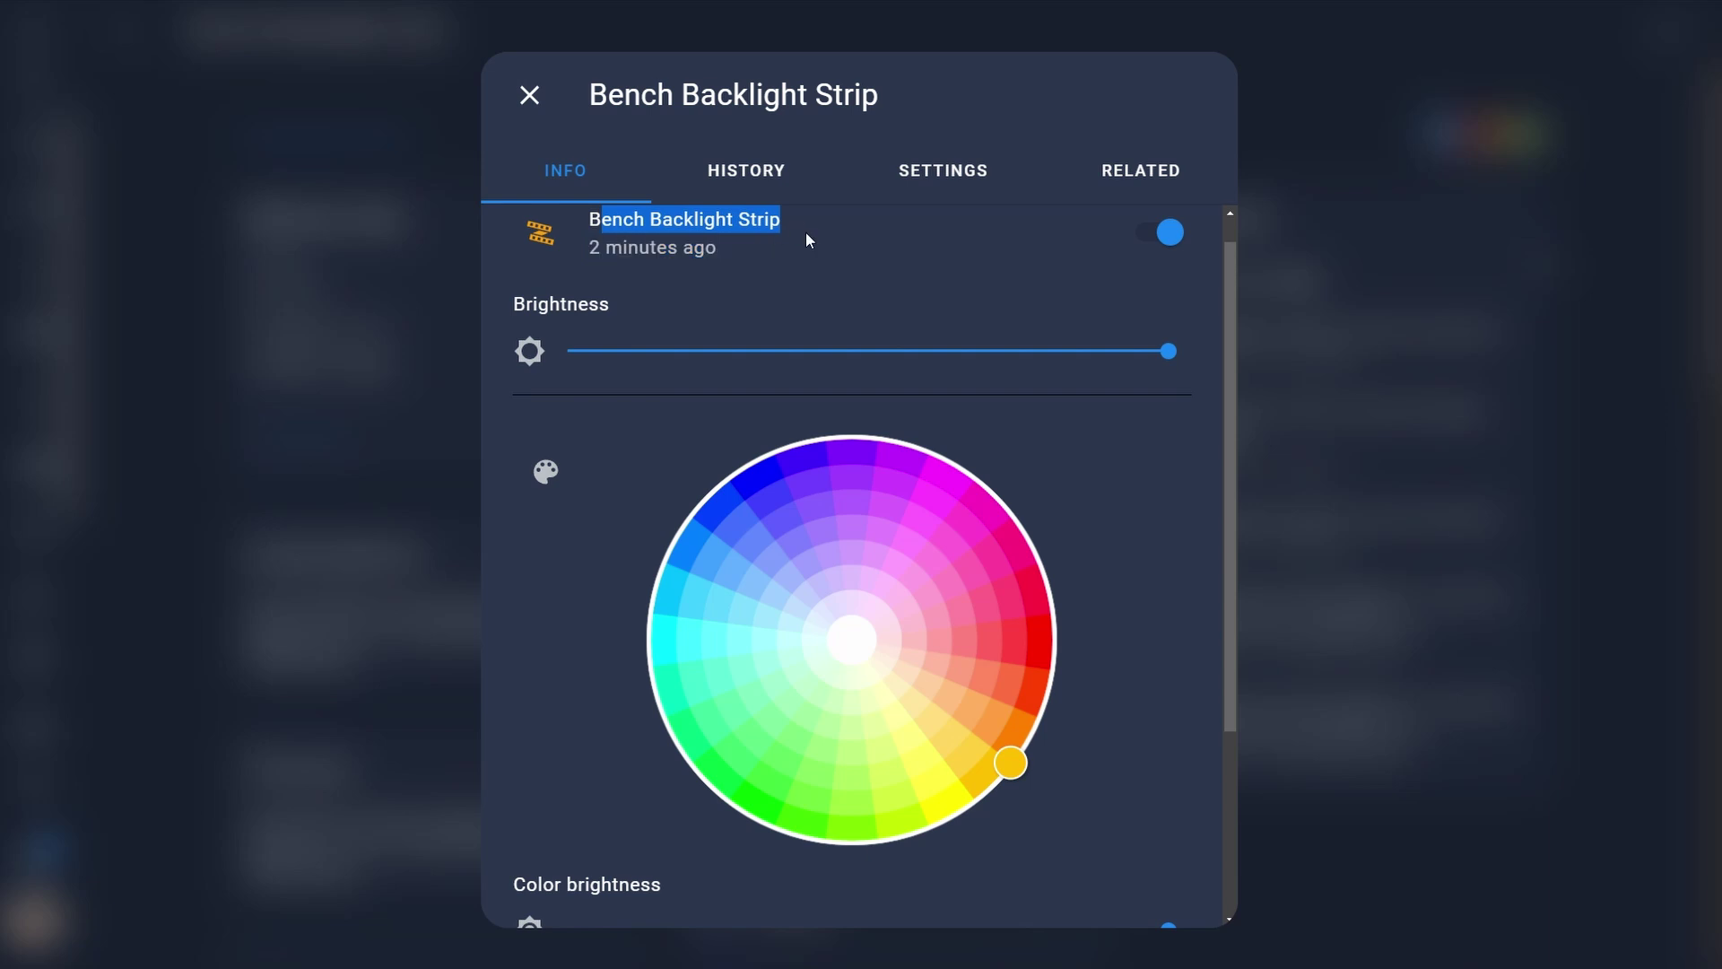
{"action": "left_click", "coordinate": [782, 220]}
{"action": "left_click", "coordinate": [530, 96]}
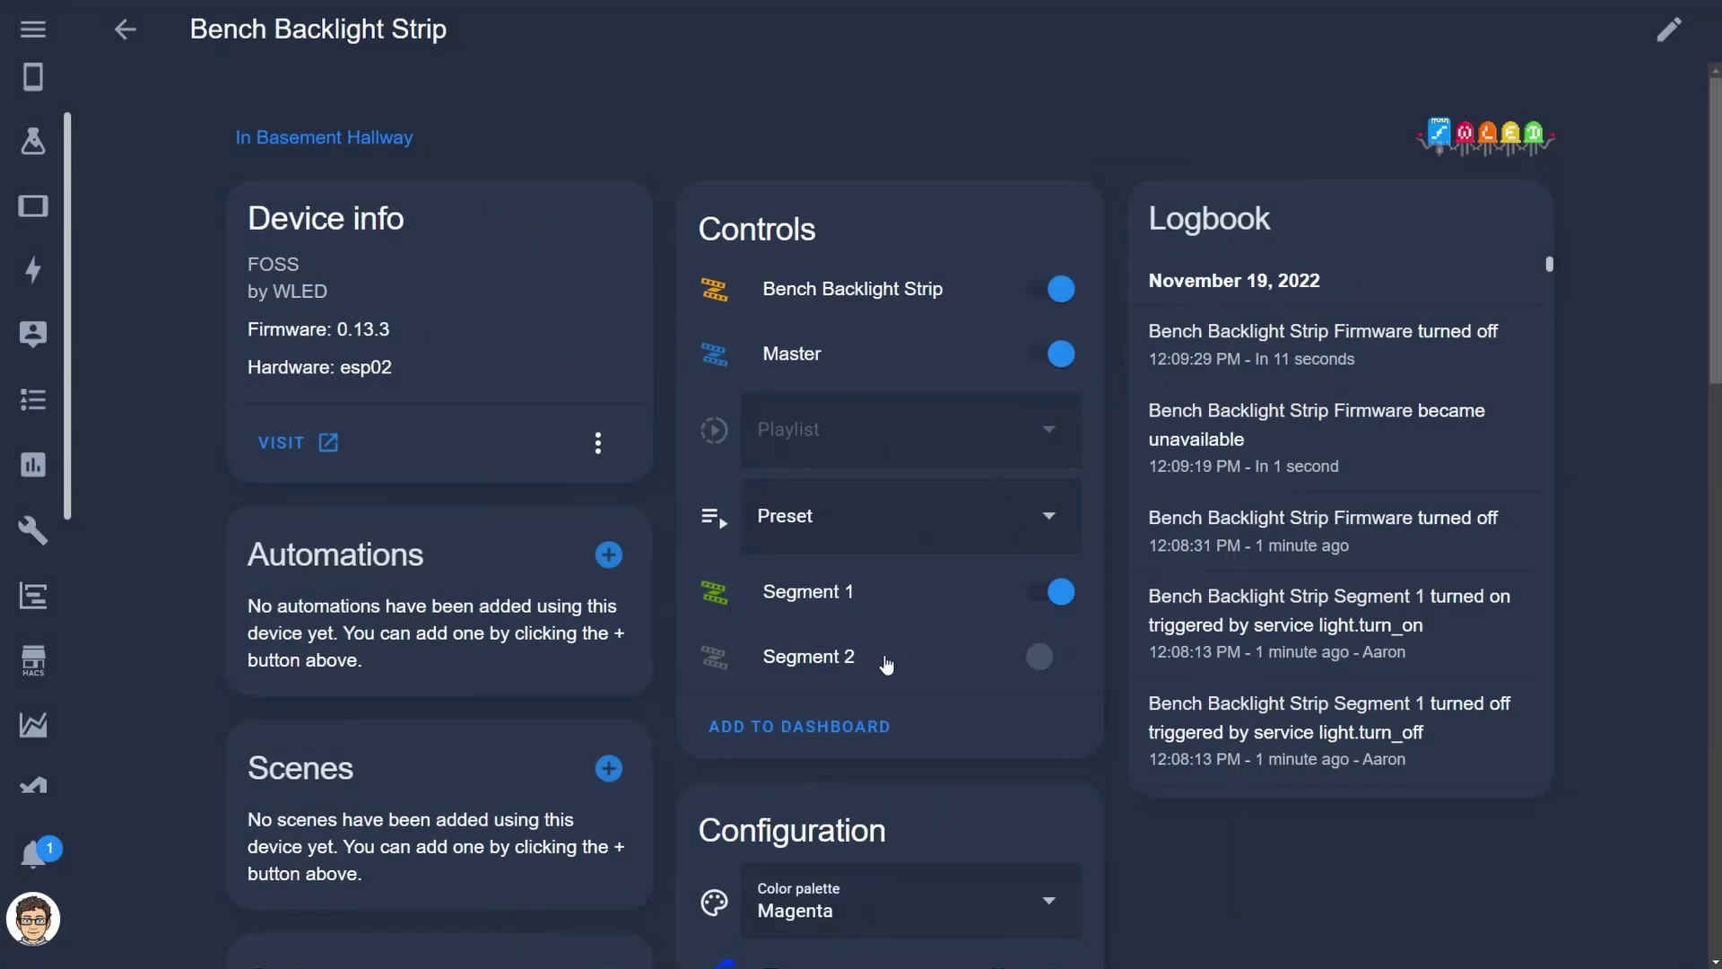
{"action": "left_click", "coordinate": [886, 303]}
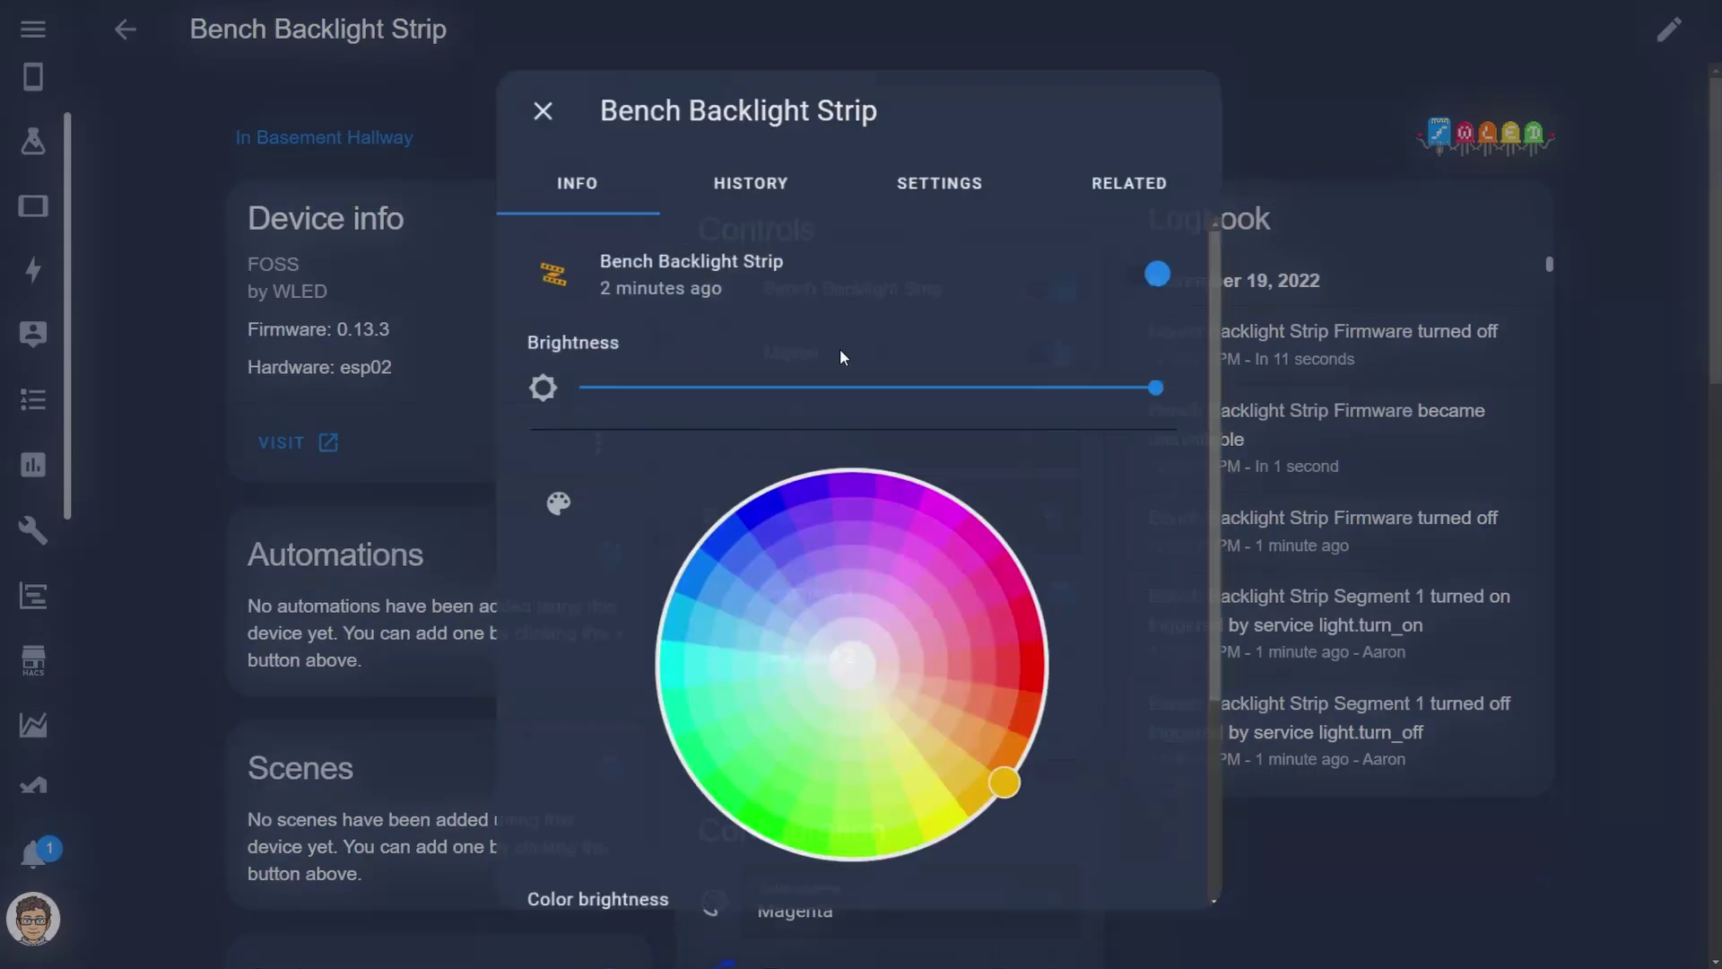
{"action": "scroll", "coordinate": [1098, 639], "scroll_direction": "down", "scroll_amount": 3}
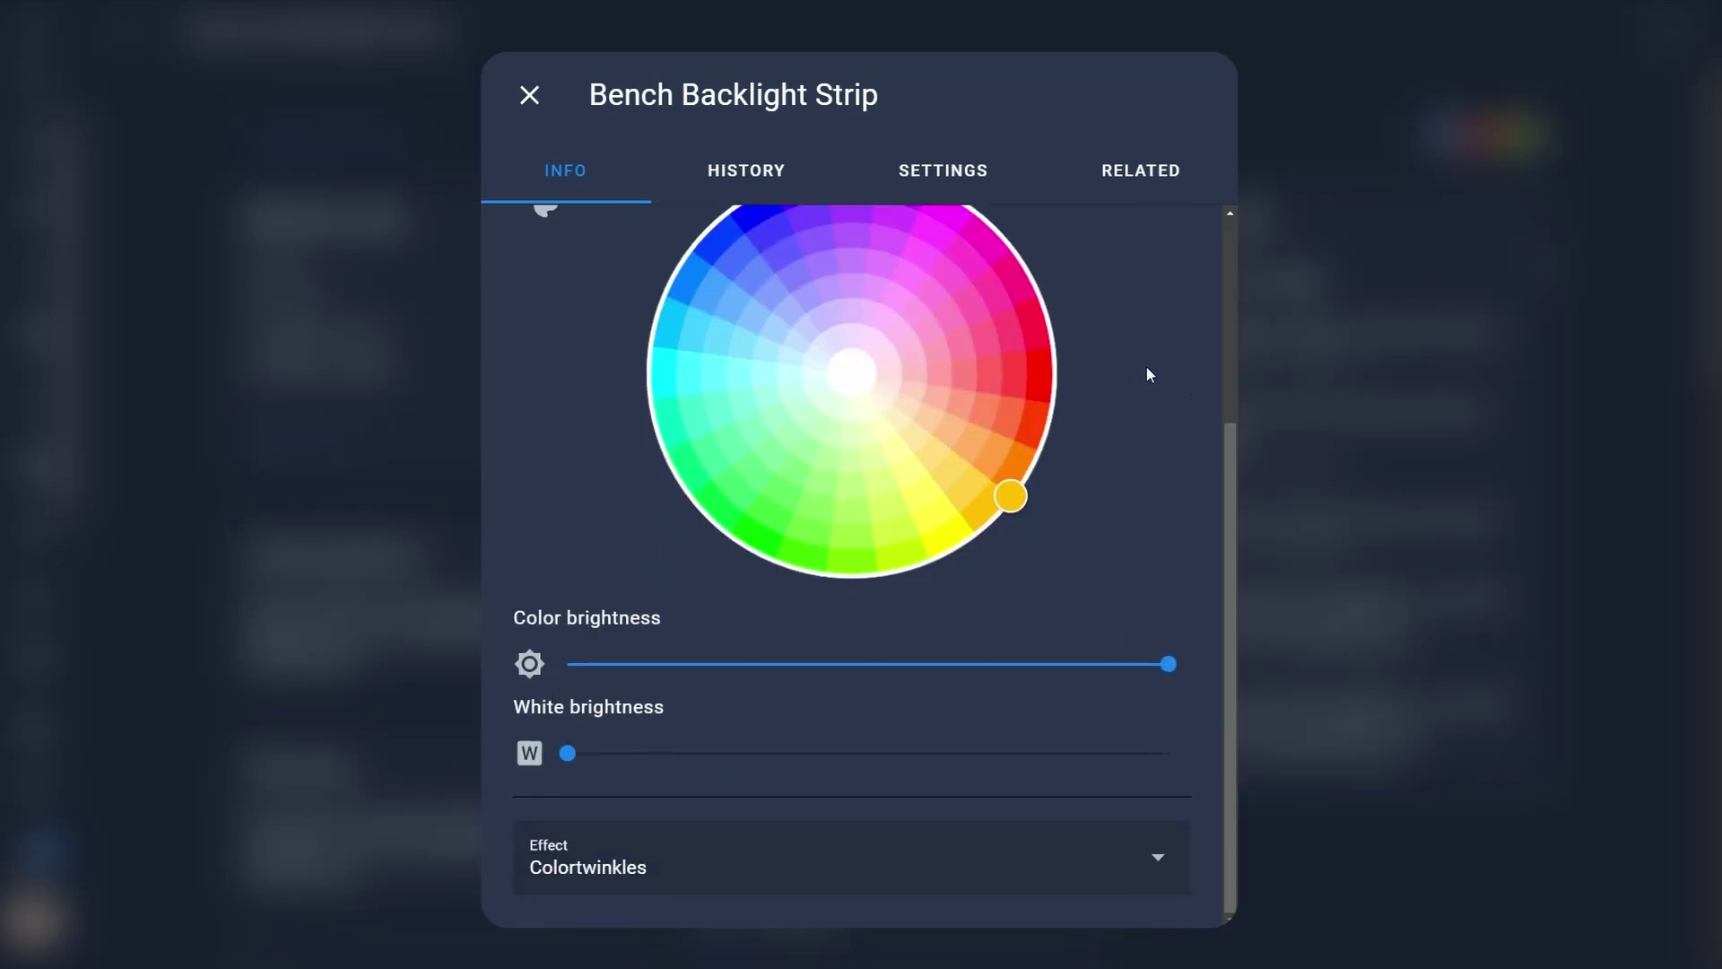
{"action": "scroll", "coordinate": [1145, 373], "scroll_direction": "up", "scroll_amount": 3}
{"action": "left_click", "coordinate": [547, 113]}
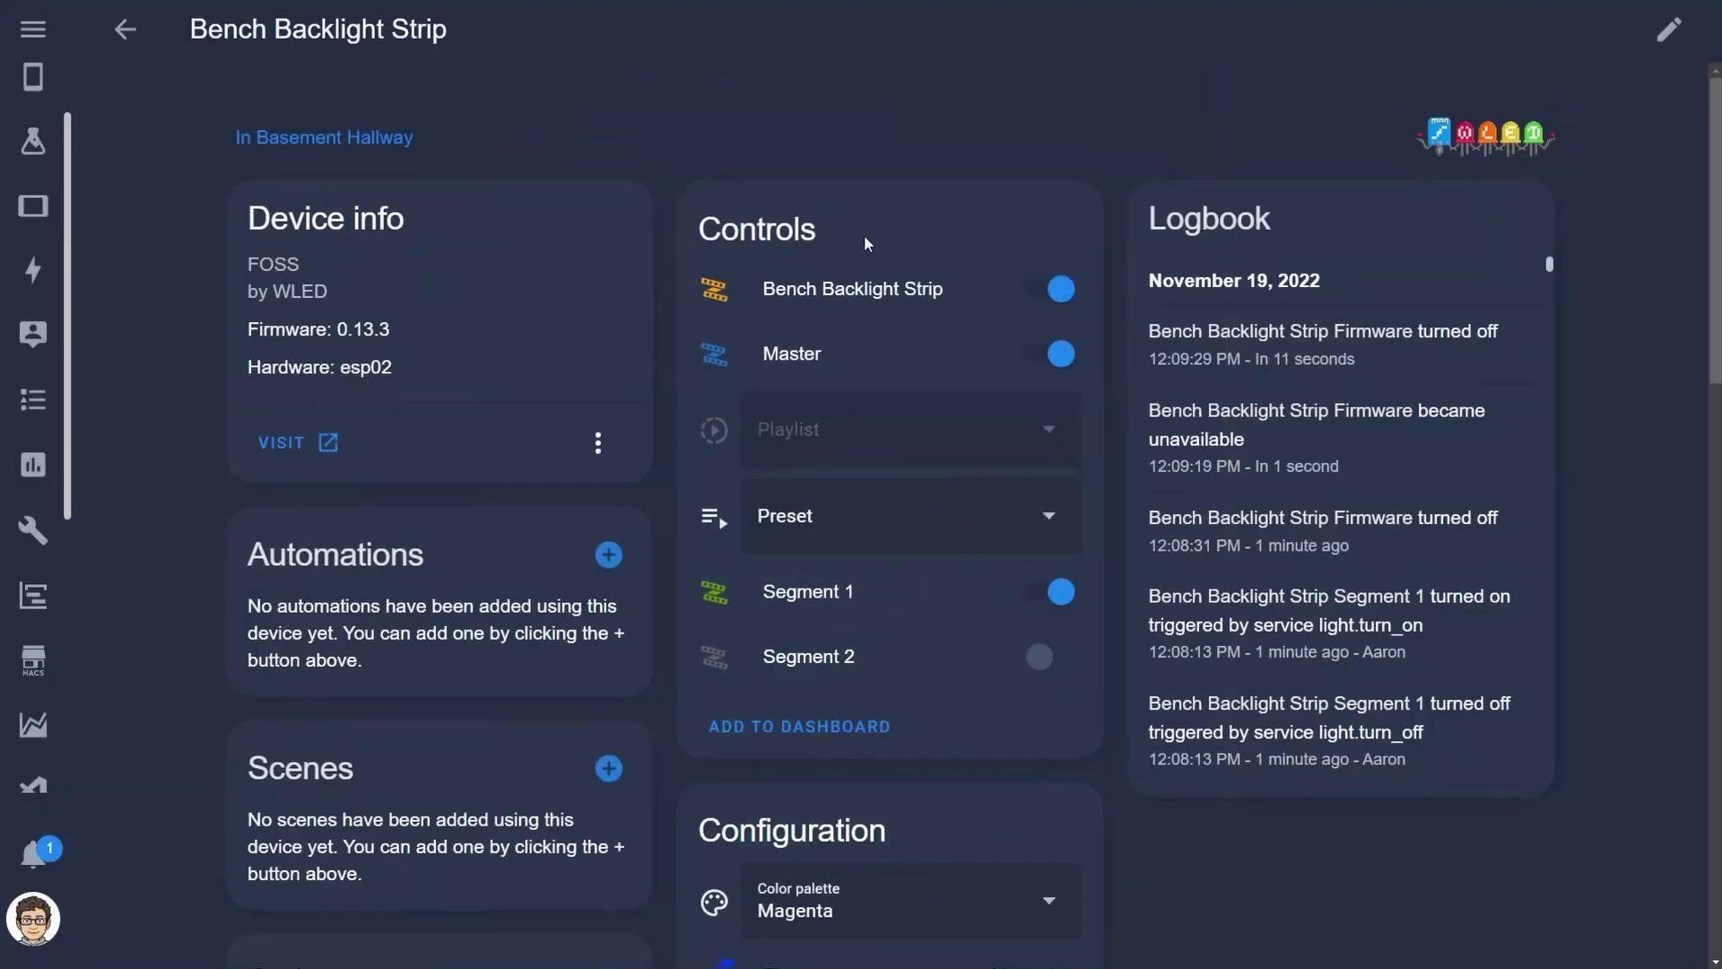
{"action": "scroll", "coordinate": [1019, 550], "scroll_direction": "down", "scroll_amount": 5}
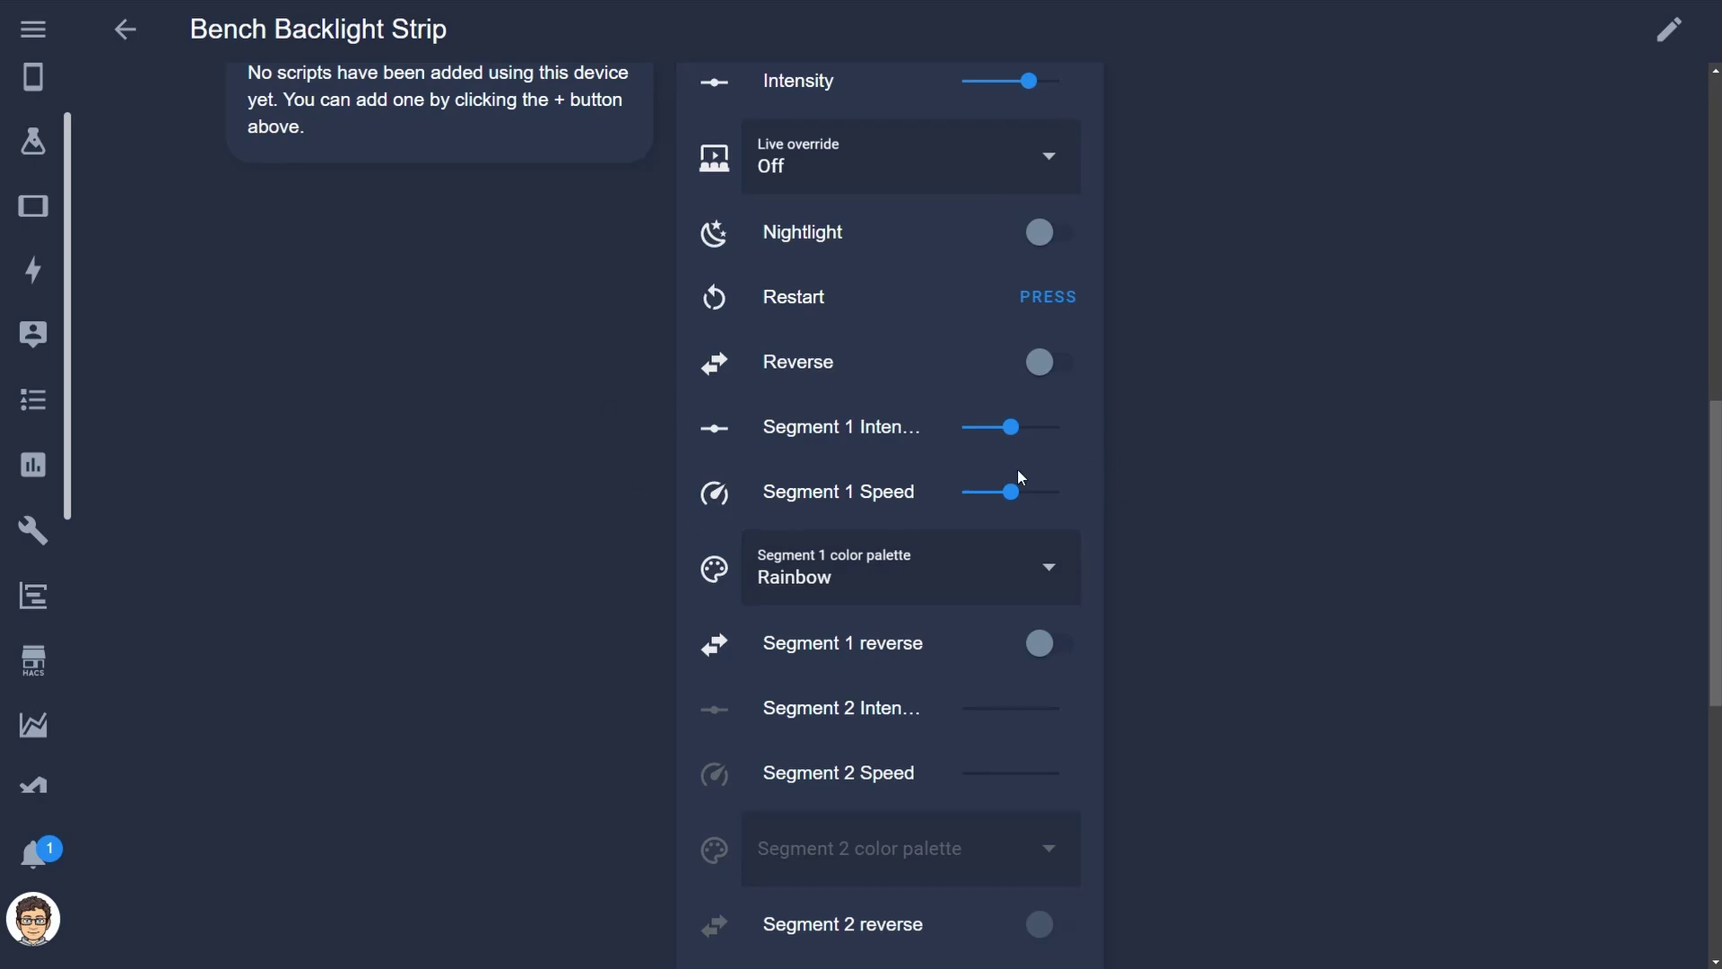
{"action": "scroll", "coordinate": [1121, 484], "scroll_direction": "up", "scroll_amount": 5}
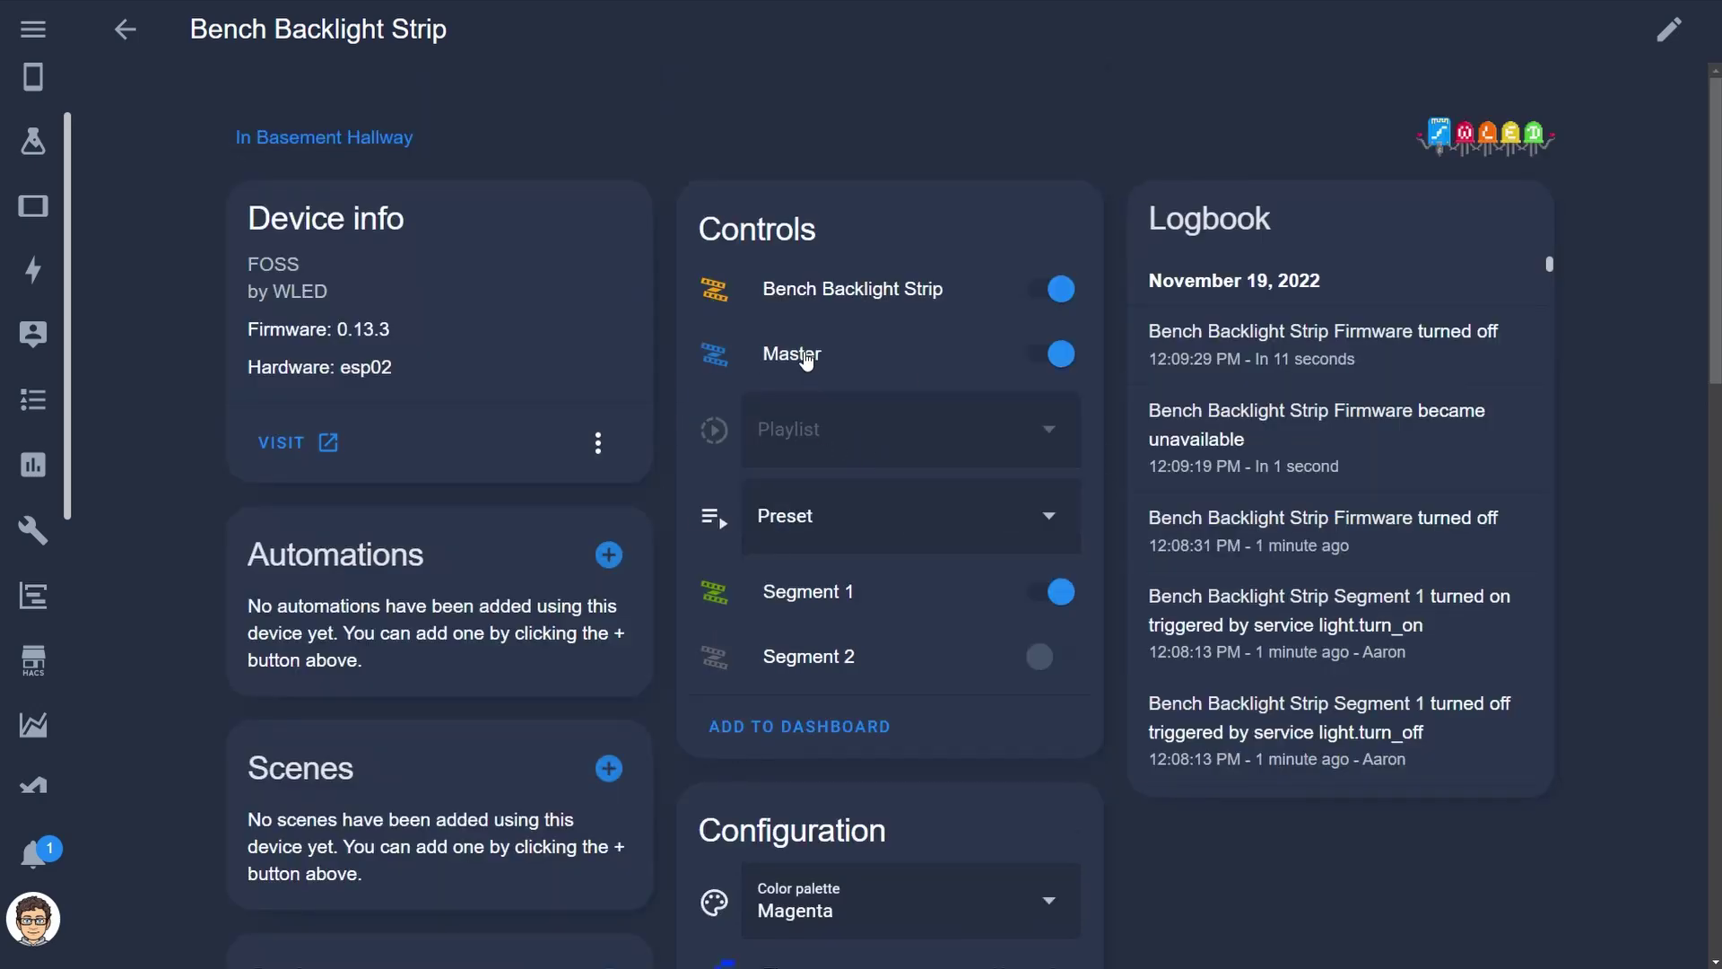
Turn the Master light off and back on from its details dialog
{"action": "left_click", "coordinate": [808, 370]}
{"action": "left_click", "coordinate": [1174, 269]}
{"action": "left_click", "coordinate": [1182, 269]}
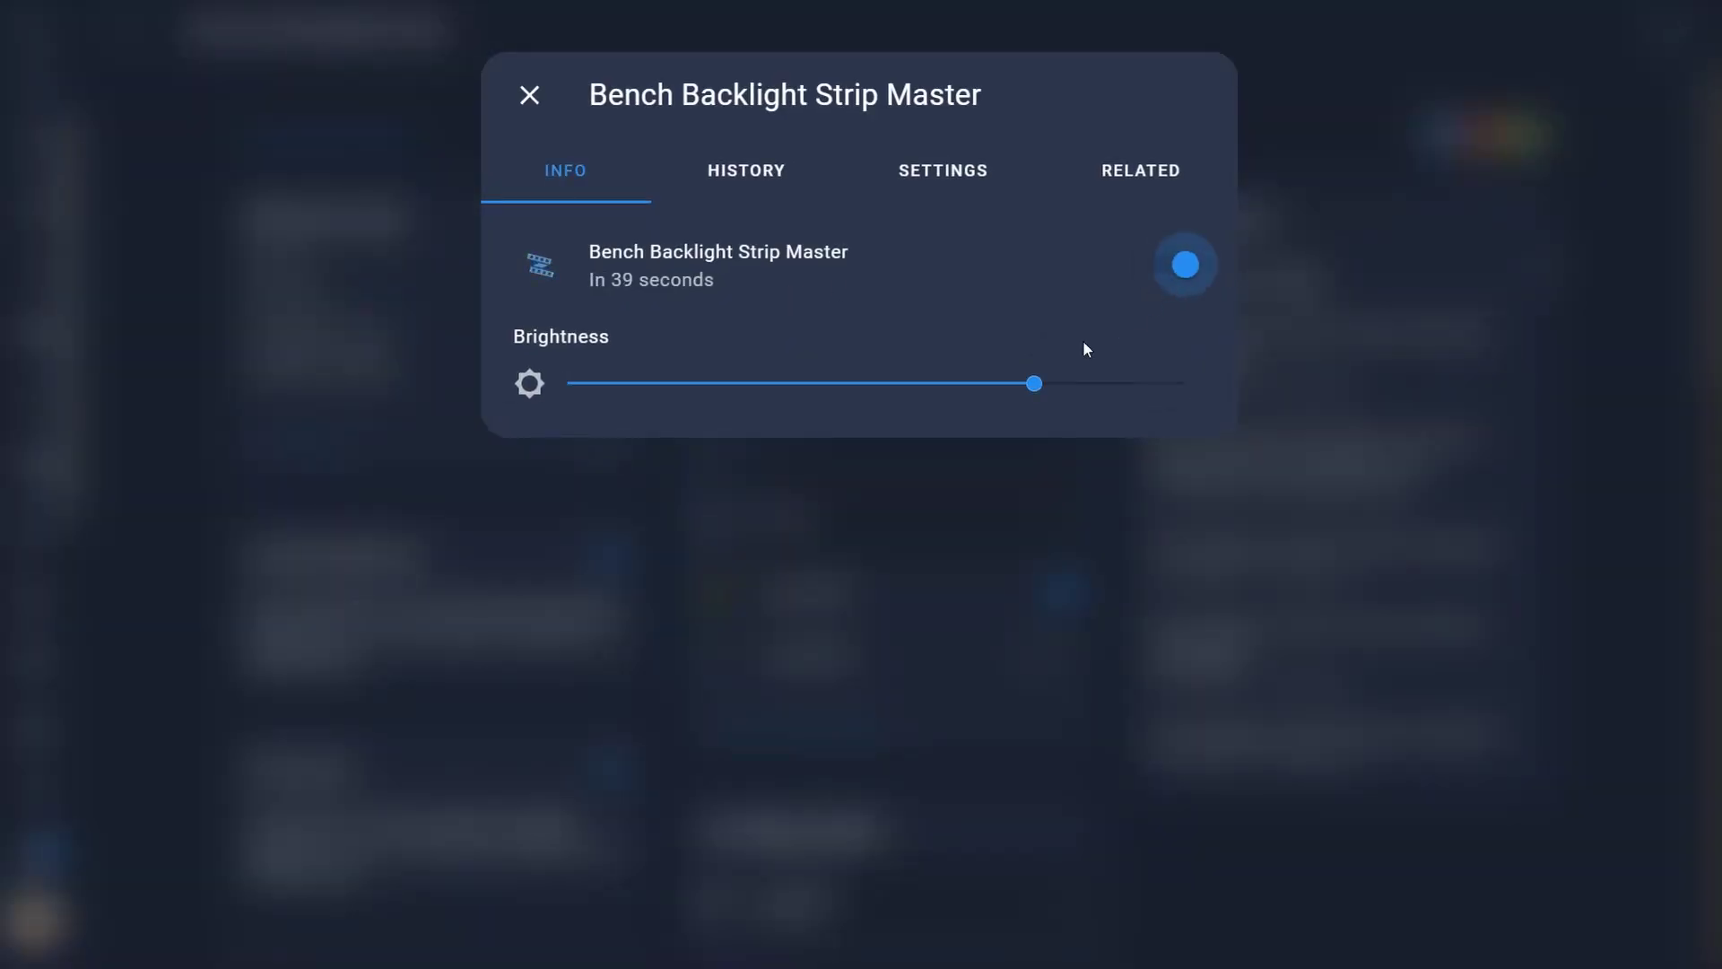
{"action": "left_click", "coordinate": [1061, 534]}
Apply the Colorful 2 preset, then switch back to Colorful and review the strip's info
{"action": "left_click", "coordinate": [1063, 533]}
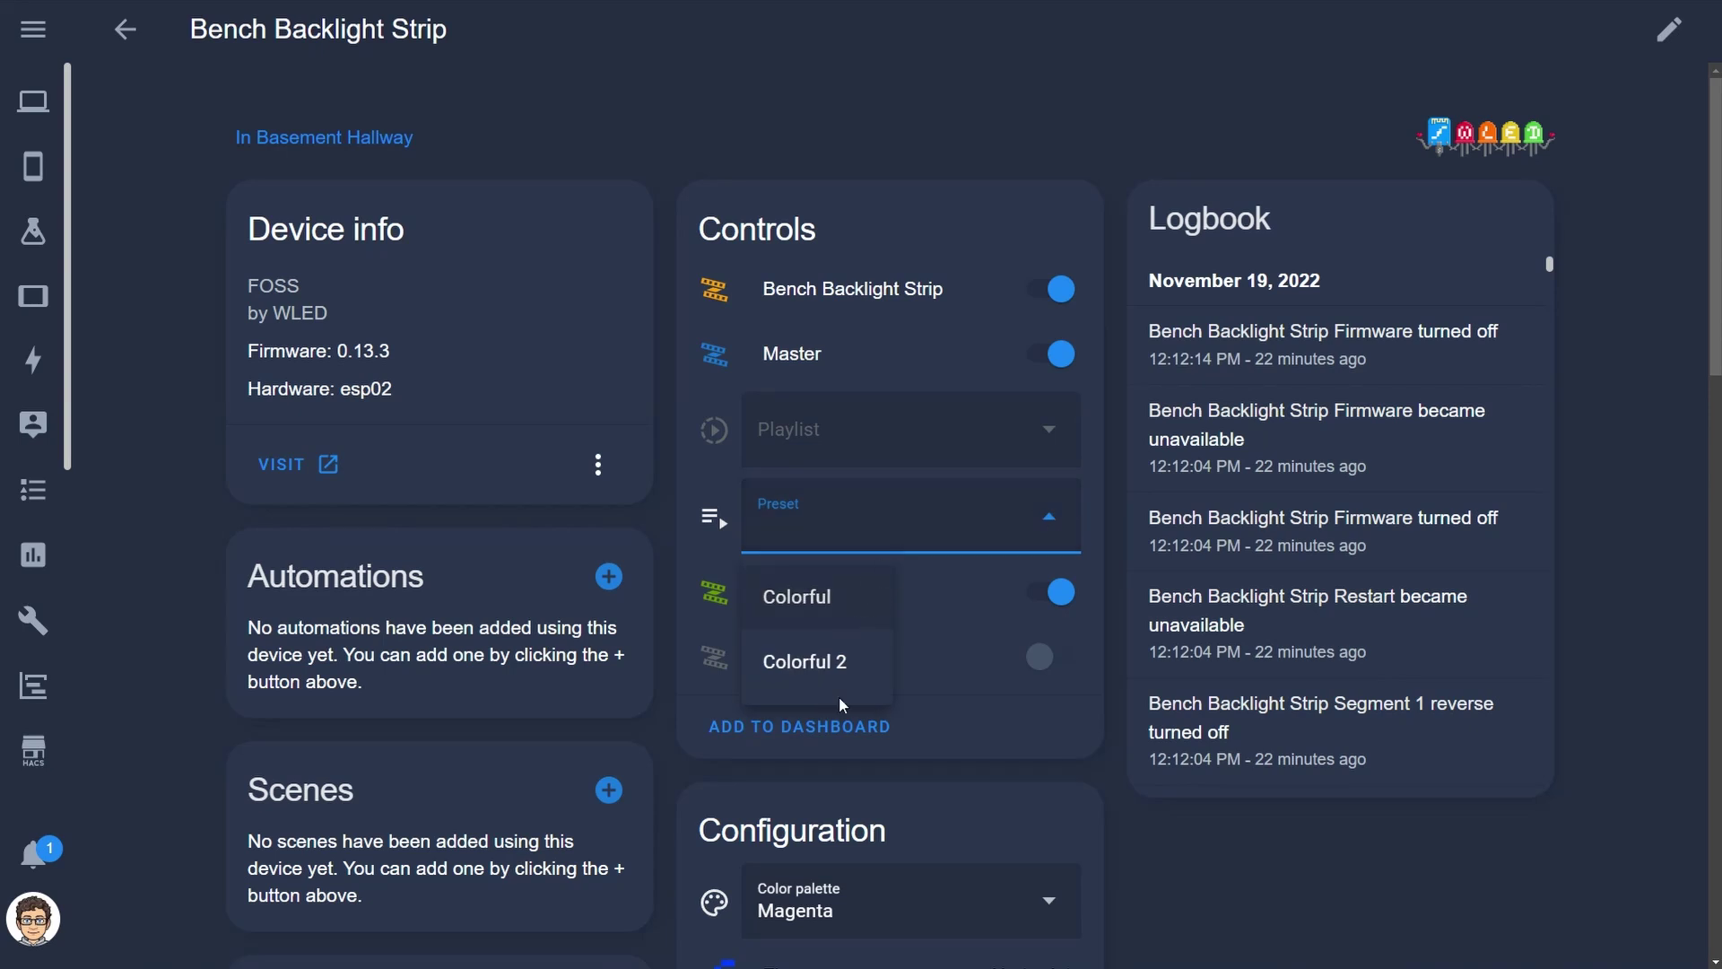
{"action": "left_click", "coordinate": [836, 646]}
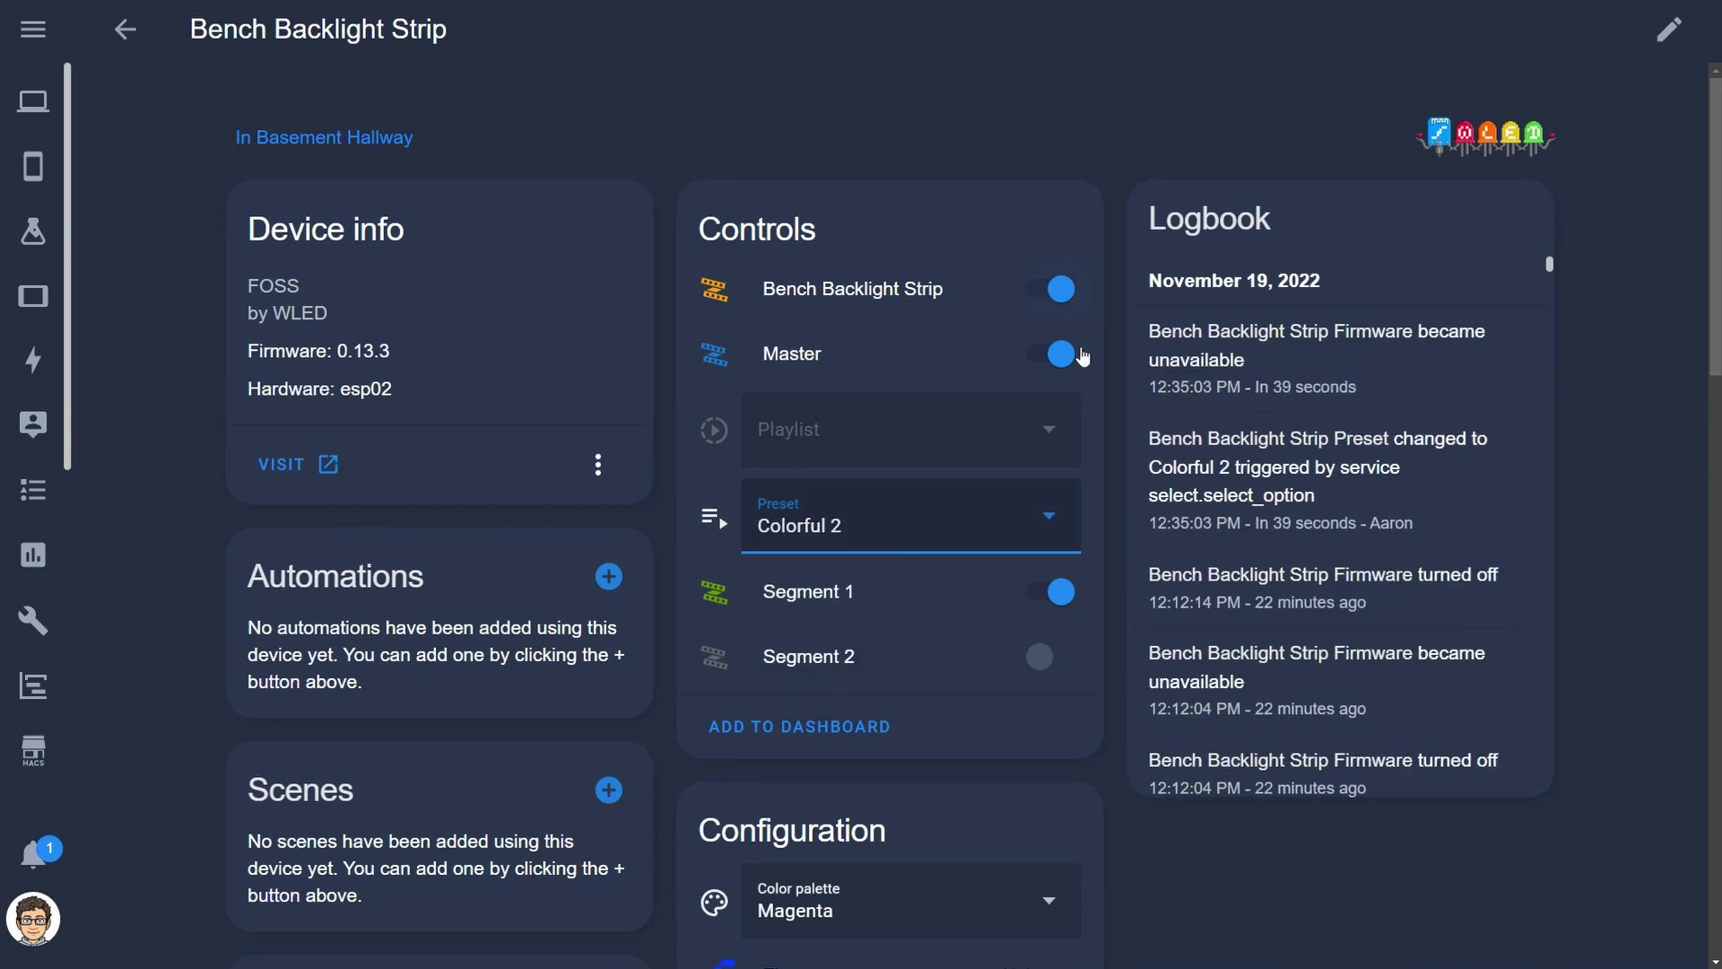
{"action": "left_click", "coordinate": [1053, 537]}
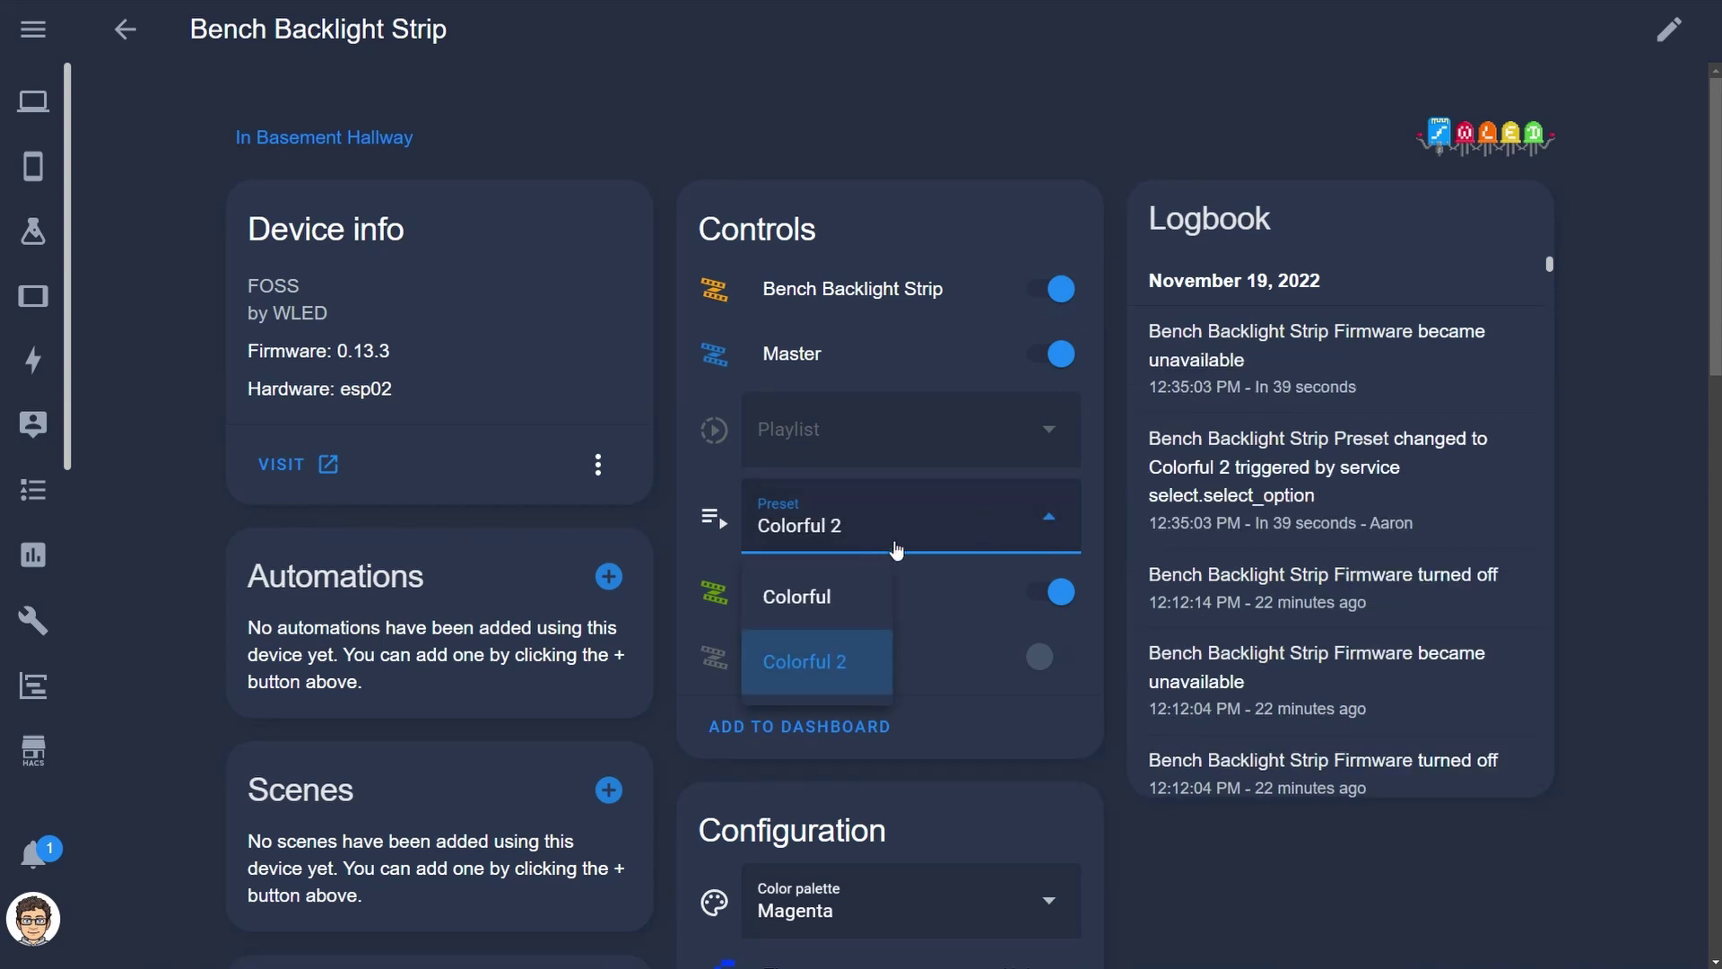
{"action": "left_click", "coordinate": [843, 598]}
{"action": "scroll", "coordinate": [834, 592], "scroll_direction": "down", "scroll_amount": 8}
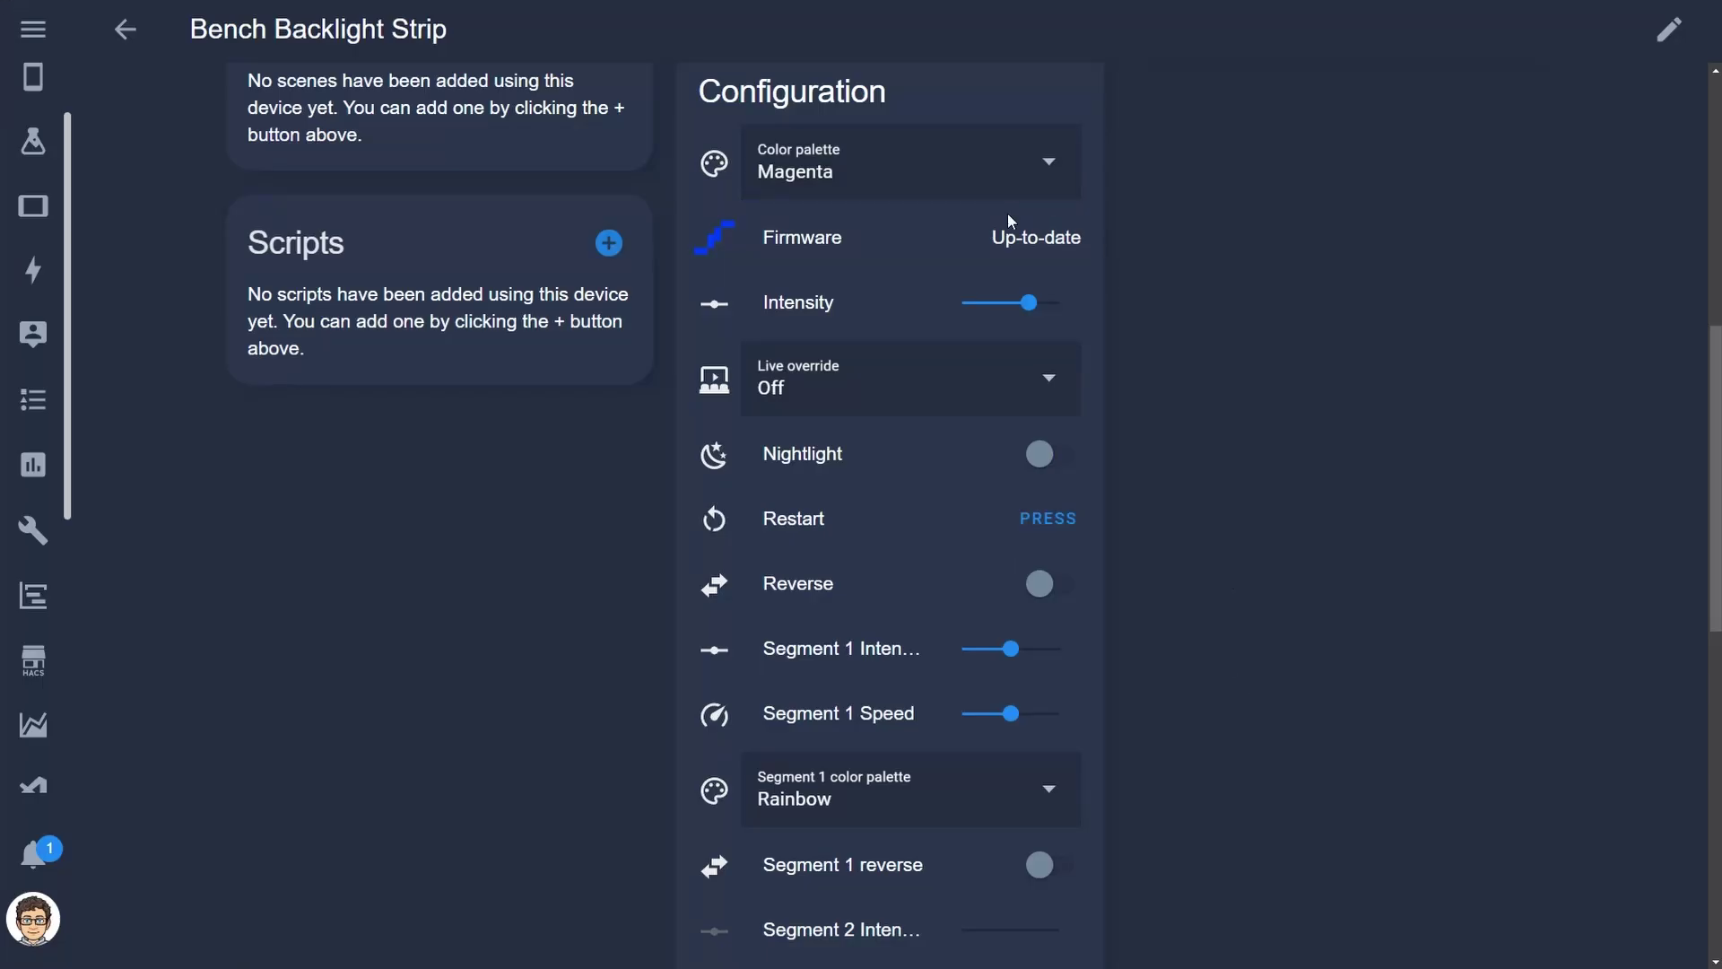
{"action": "scroll", "coordinate": [1312, 574], "scroll_direction": "down", "scroll_amount": 5}
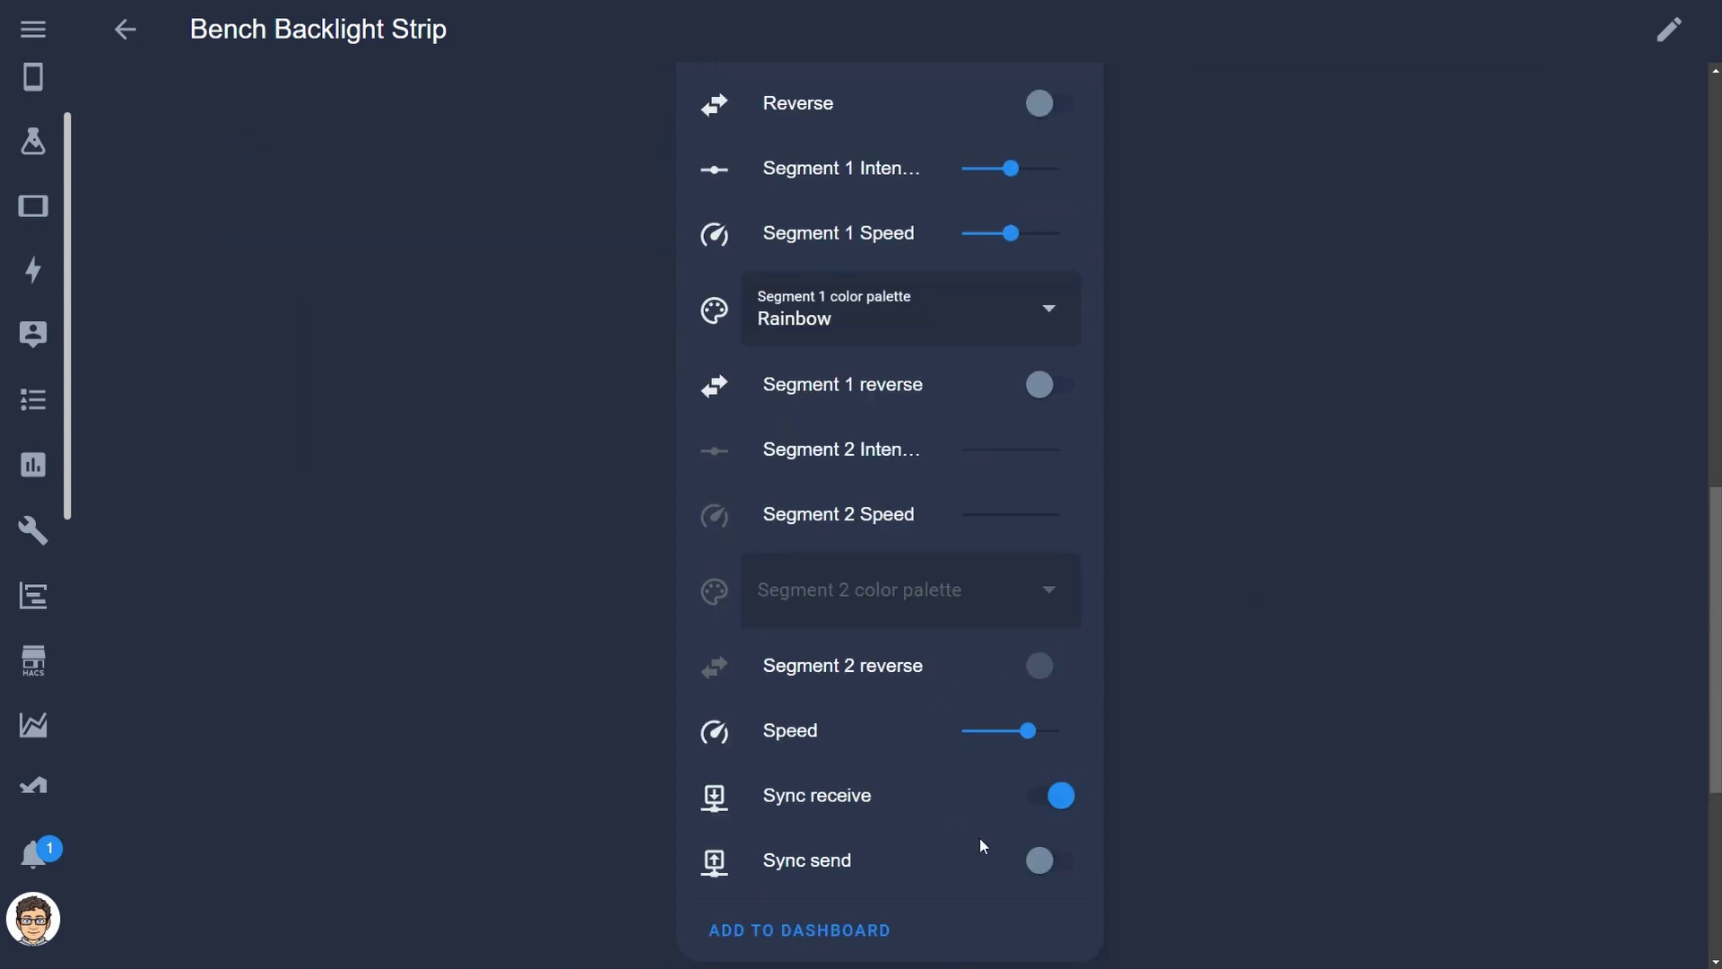
{"action": "scroll", "coordinate": [1152, 399], "scroll_direction": "up", "scroll_amount": 3}
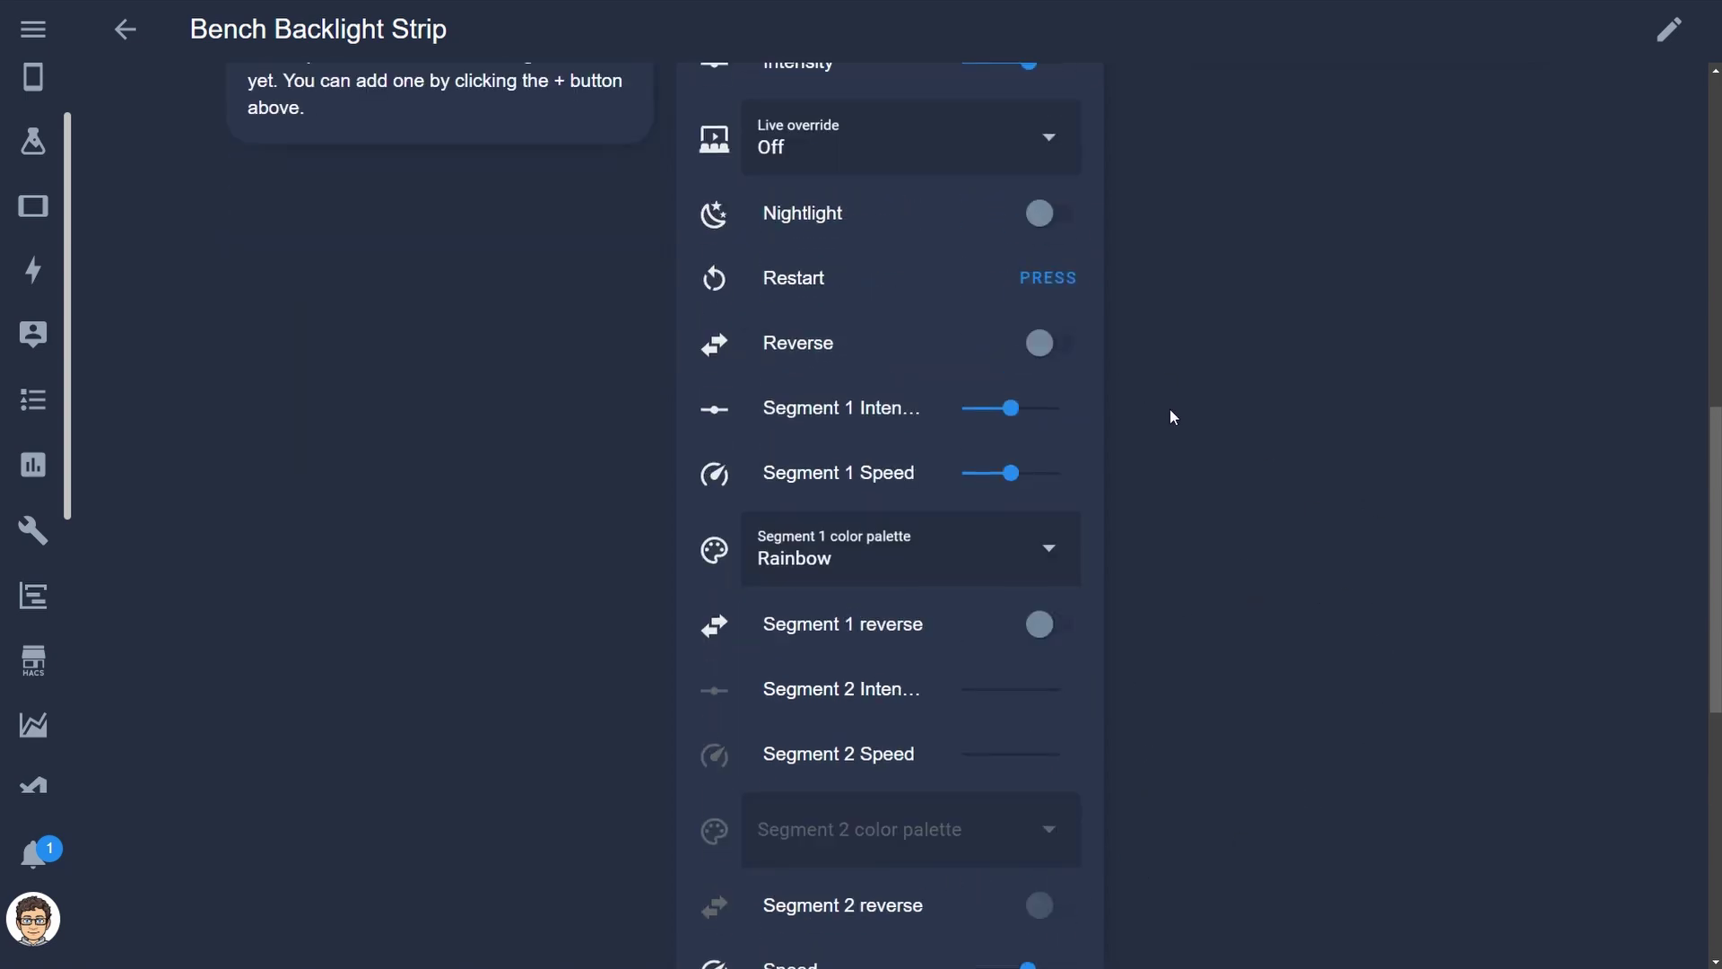
{"action": "scroll", "coordinate": [1248, 422], "scroll_direction": "up", "scroll_amount": 3}
{"action": "scroll", "coordinate": [1249, 429], "scroll_direction": "up", "scroll_amount": 8}
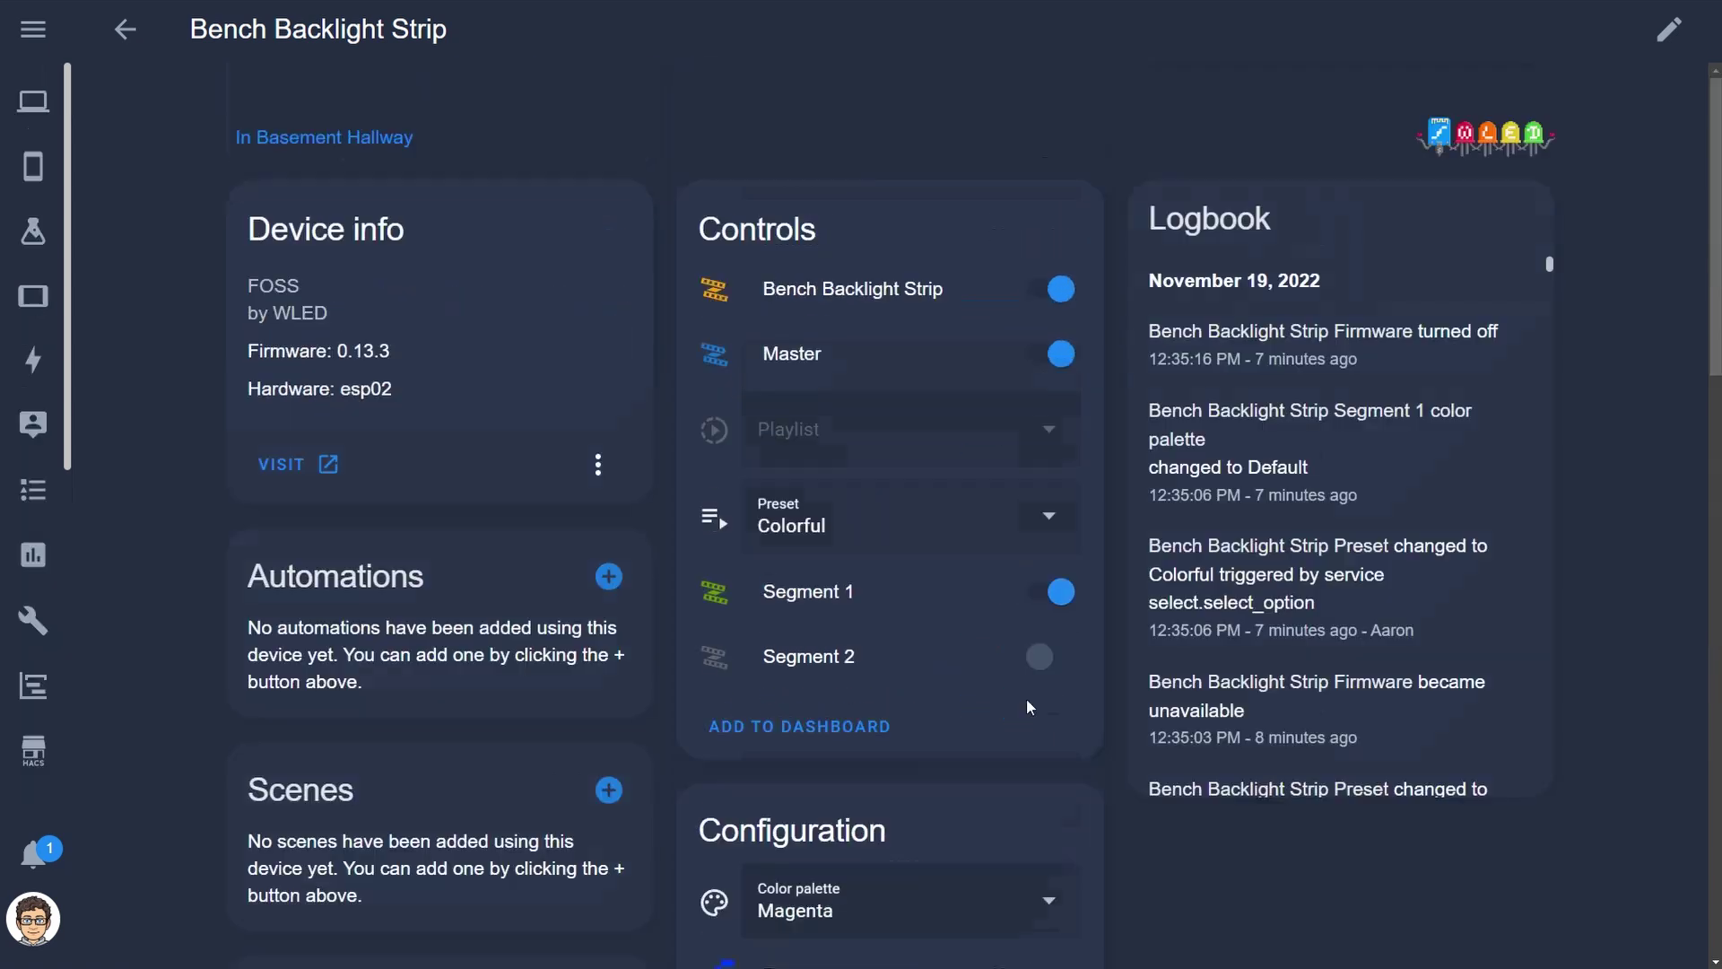
{"action": "scroll", "coordinate": [1105, 515], "scroll_direction": "down", "scroll_amount": 17}
{"action": "scroll", "coordinate": [835, 635], "scroll_direction": "up", "scroll_amount": 3}
{"action": "scroll", "coordinate": [879, 632], "scroll_direction": "down", "scroll_amount": 3}
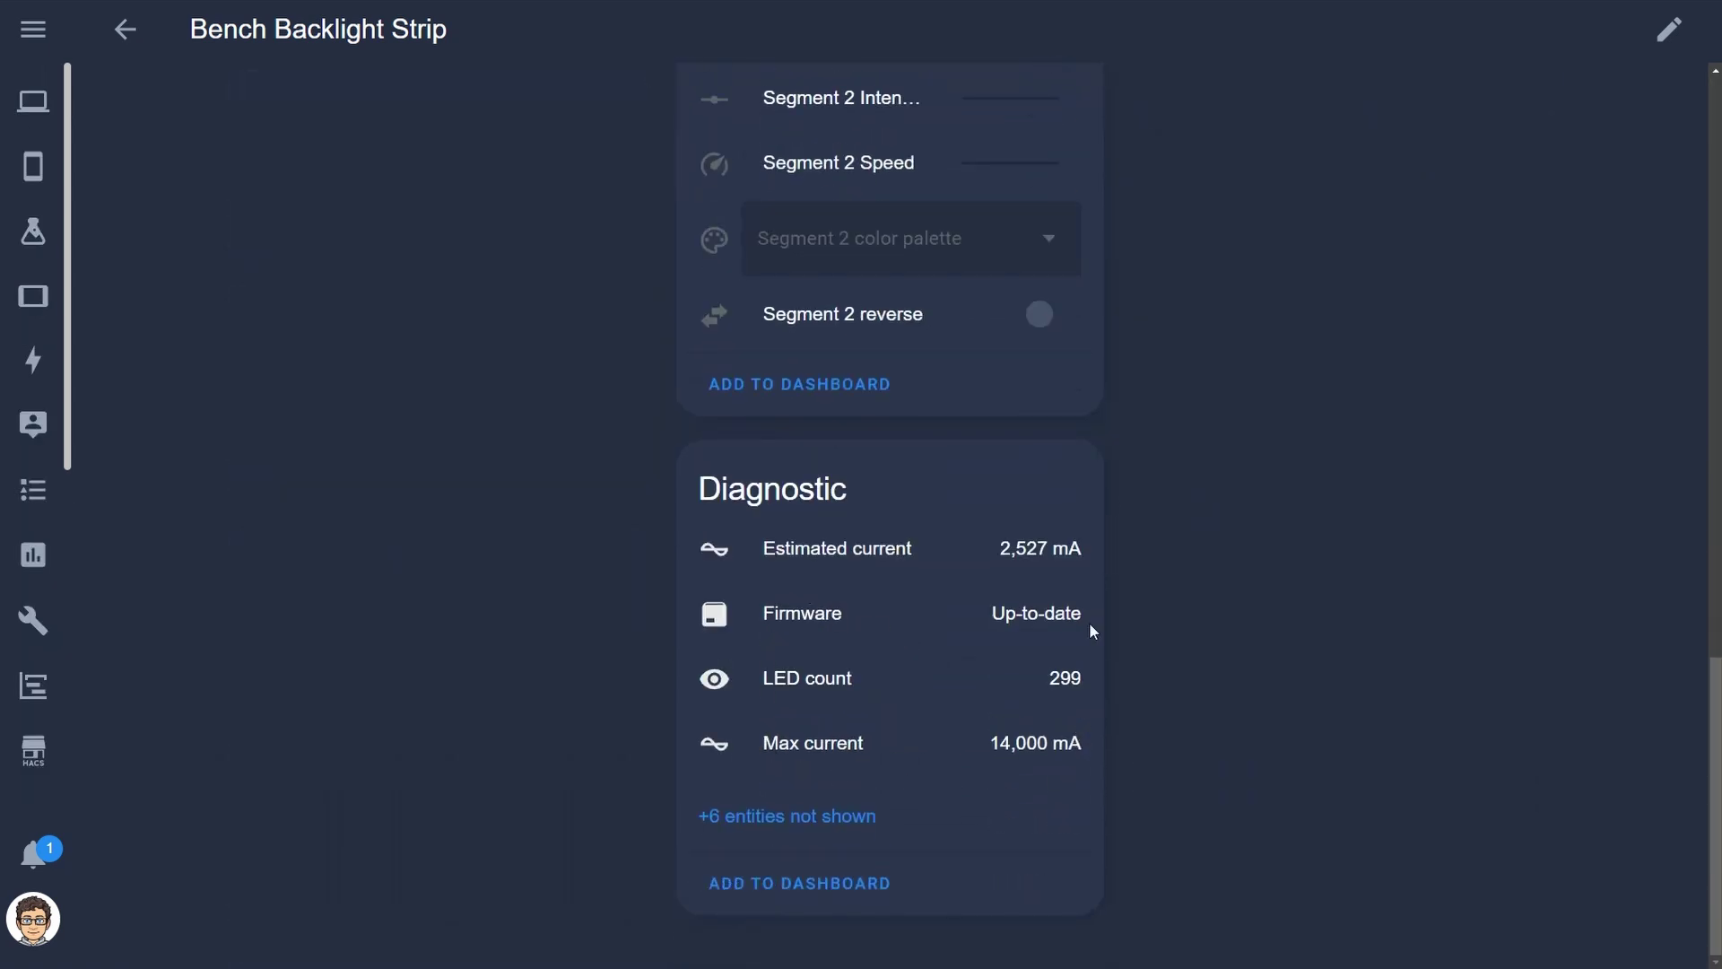